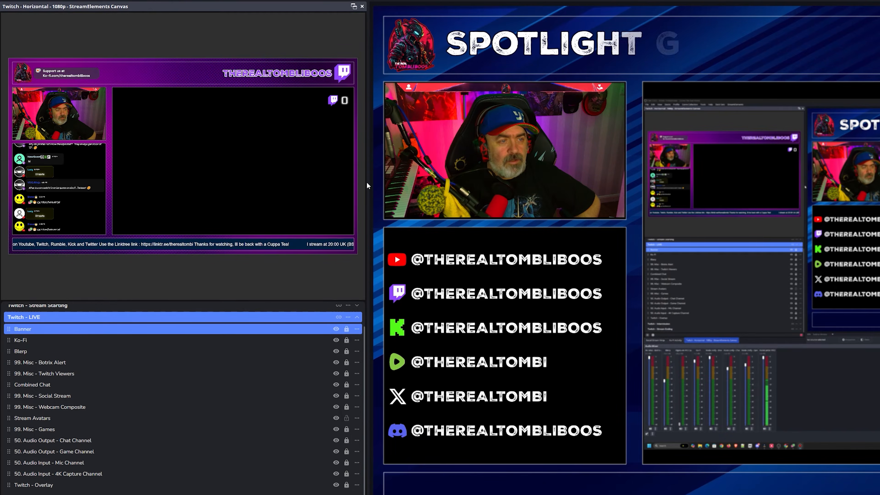
Widen the Twitch canvas dock and open the Kick - Horizontal - 1080p canvas dock.
{"action": "left_click_drag", "start_coordinate": [368, 182], "coordinate": [507, 182]}
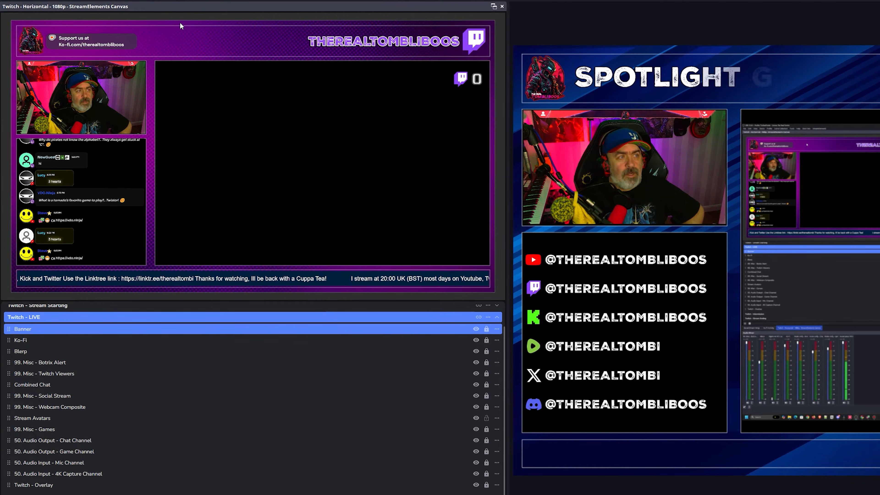
{"action": "left_click", "coordinate": [210, 0]}
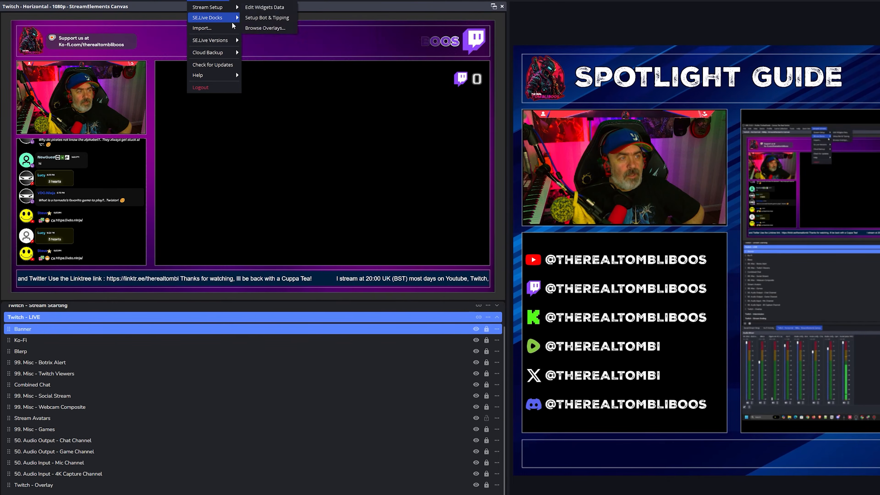
{"action": "mouse_move", "coordinate": [236, 17]}
{"action": "left_click", "coordinate": [281, 39]}
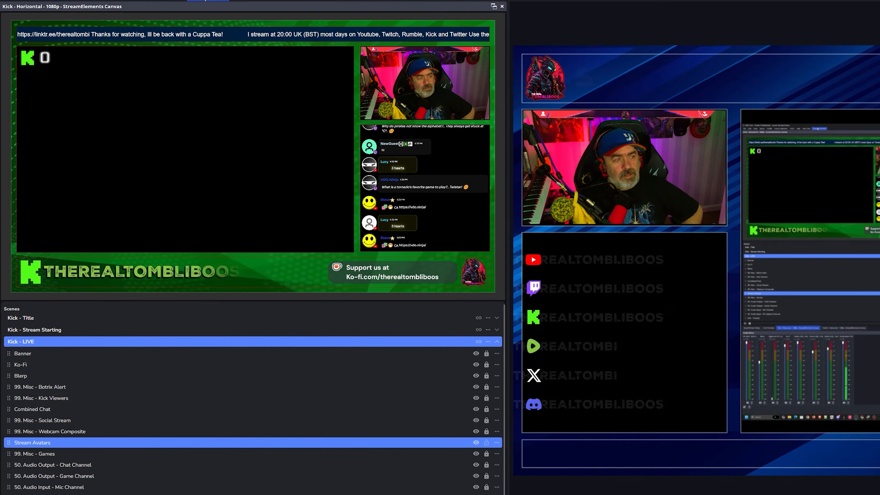
Open the Twitter - Horizontal - 1080p canvas dock from the StreamElements docks.
{"action": "left_click", "coordinate": [205, 0]}
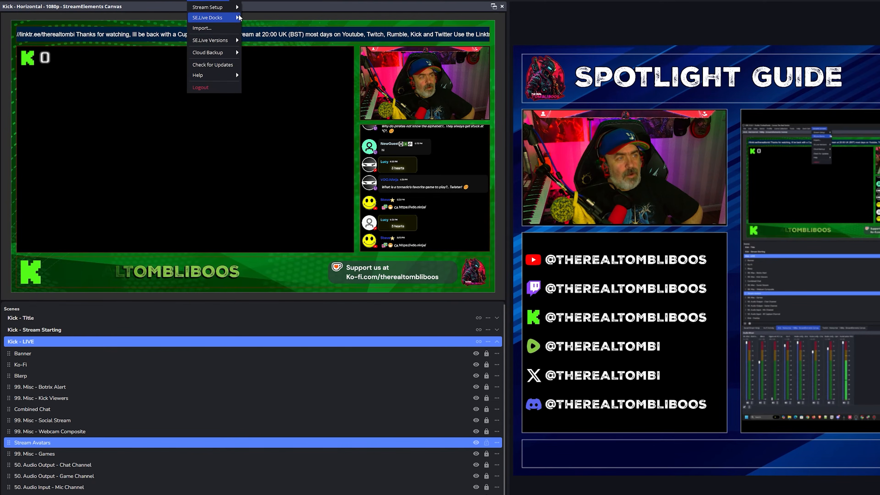
{"action": "mouse_move", "coordinate": [217, 18]}
{"action": "left_click", "coordinate": [290, 92]}
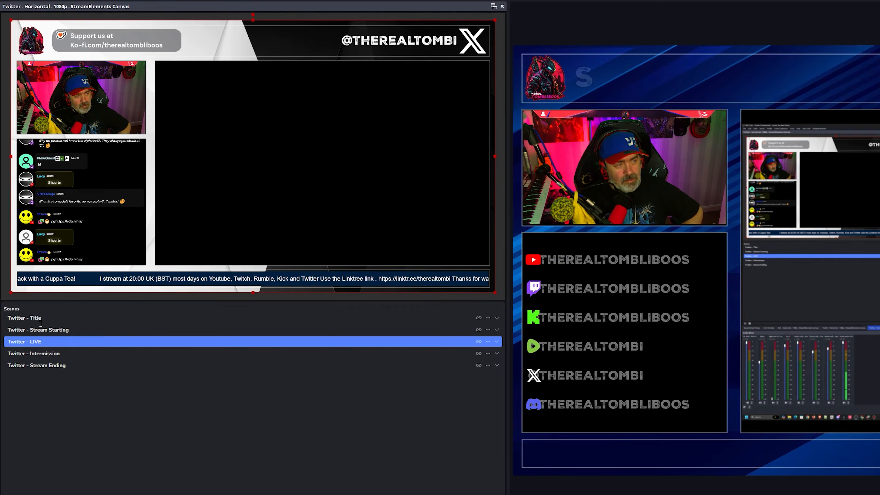
Compare the Twitch, Kick and Twitter horizontal canvases, collapsing the source list of the Kick - LIVE scene.
{"action": "left_click", "coordinate": [847, 328]}
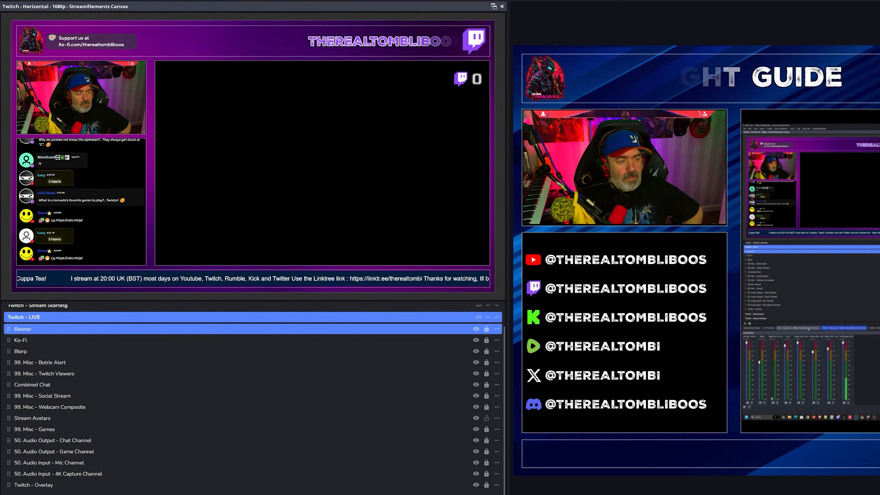
{"action": "left_click", "coordinate": [808, 326]}
{"action": "left_click", "coordinate": [497, 341]}
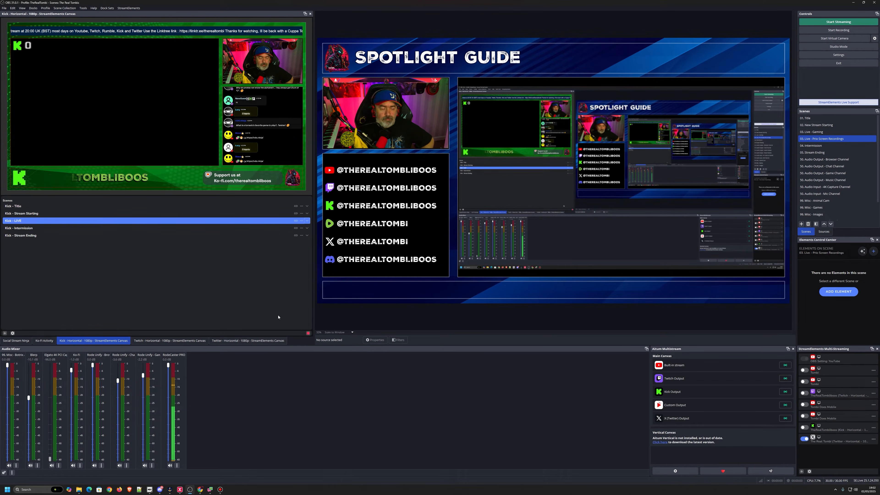
{"action": "left_click", "coordinate": [246, 343]}
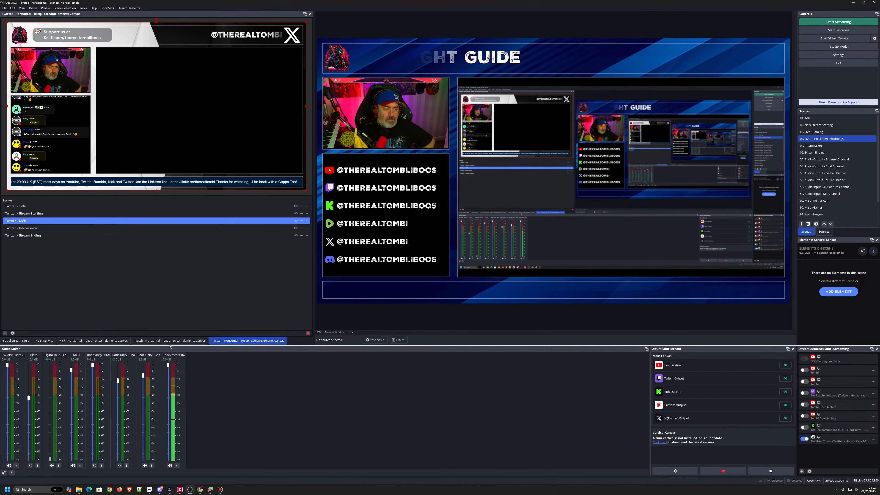
{"action": "left_click", "coordinate": [205, 341]}
{"action": "left_click", "coordinate": [217, 341]}
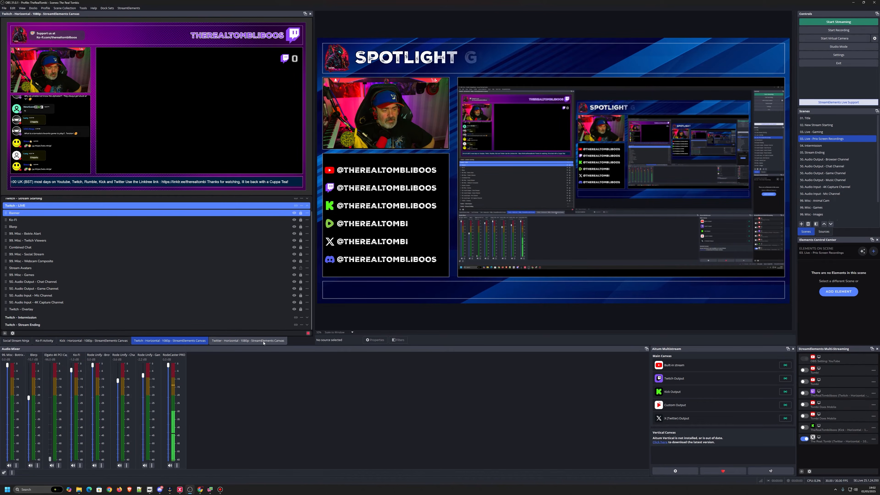
Close the Twitter and Kick horizontal canvas docks.
{"action": "left_click", "coordinate": [310, 14]}
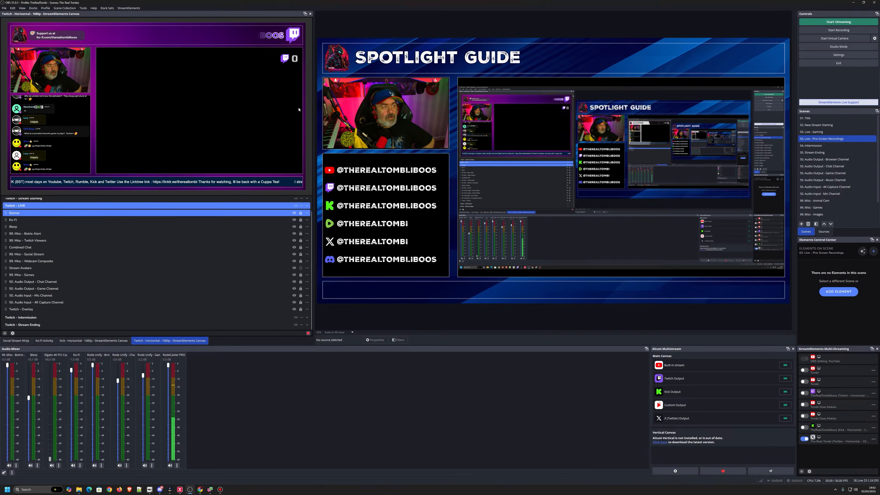
{"action": "left_click", "coordinate": [94, 340]}
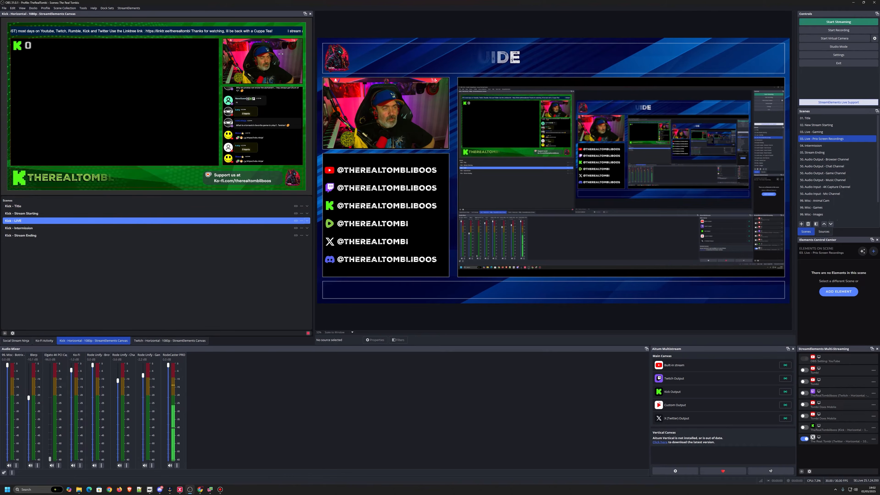
{"action": "left_click", "coordinate": [310, 14]}
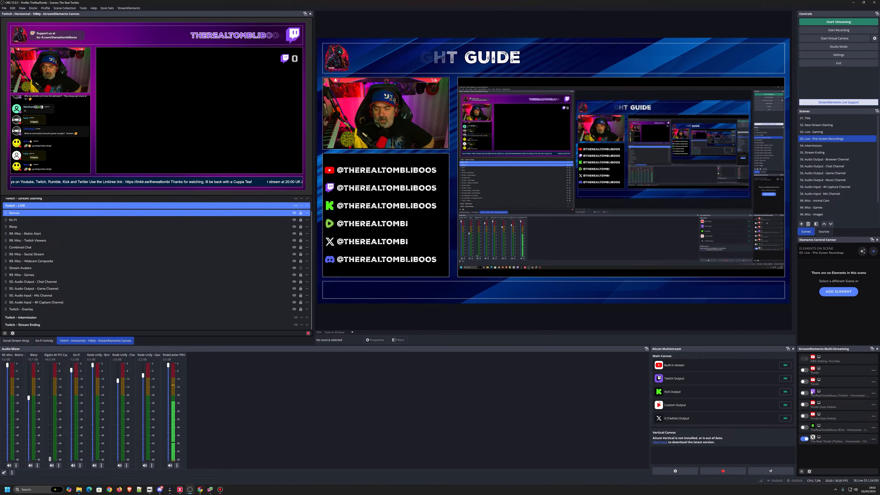
Undock the StreamElements Multi-Streaming panel over the preview and start adding a Custom RTMP output.
{"action": "left_click_drag", "start_coordinate": [802, 351], "coordinate": [437, 83]}
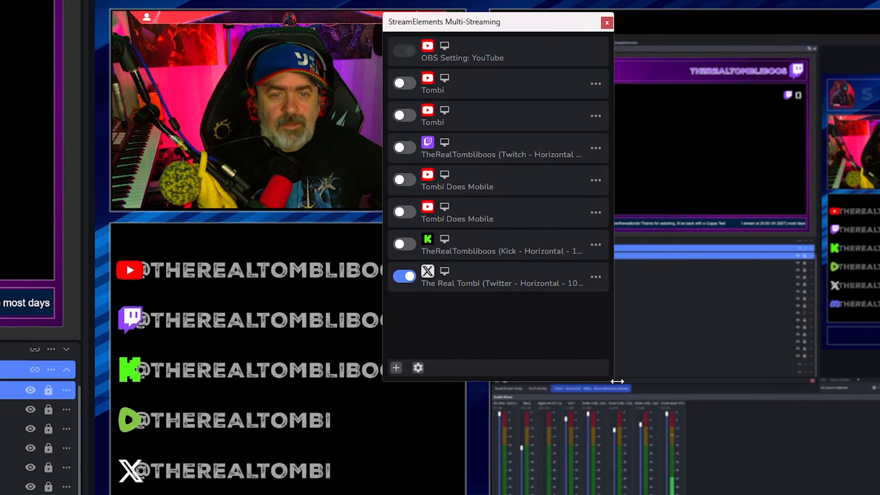
{"action": "left_click", "coordinate": [396, 367]}
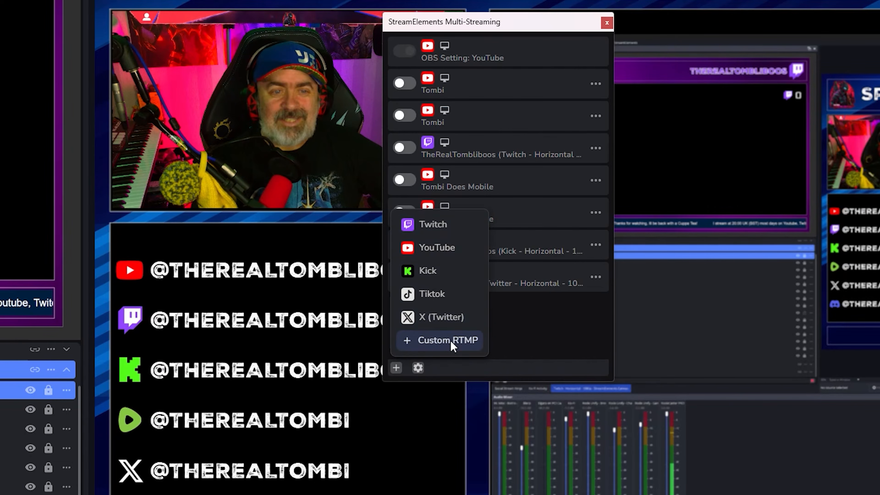
{"action": "left_click", "coordinate": [434, 341]}
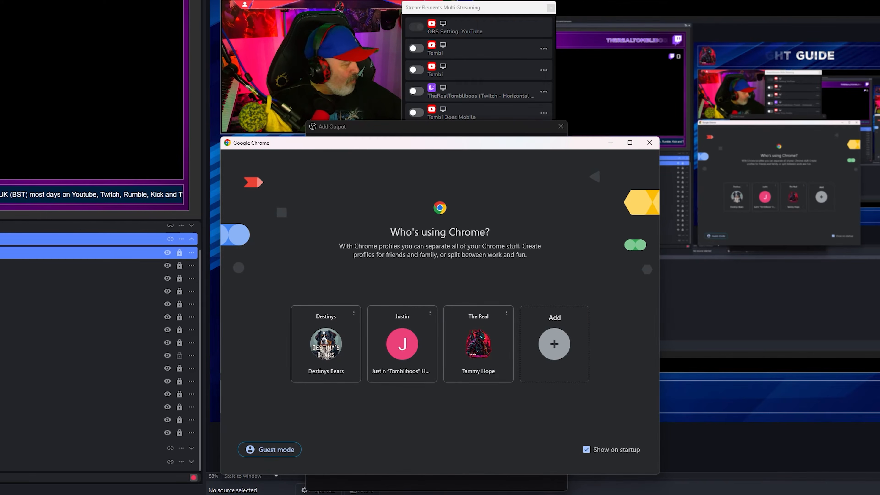
Switch to Chrome with the channel's profile, maximize the Rumble Studio window and enlarge its stream scheduling page.
{"action": "left_click", "coordinate": [496, 341]}
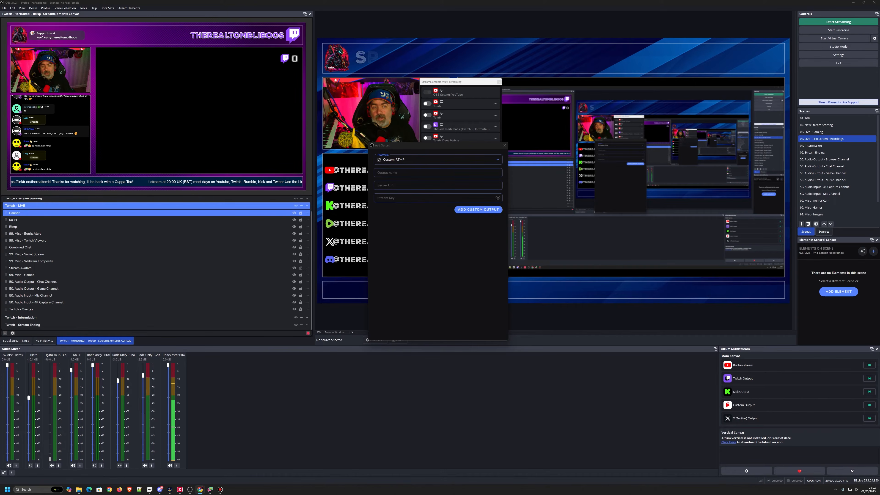
{"action": "left_click_drag", "start_coordinate": [620, 492], "coordinate": [511, 45]}
{"action": "double_click", "coordinate": [510, 43]}
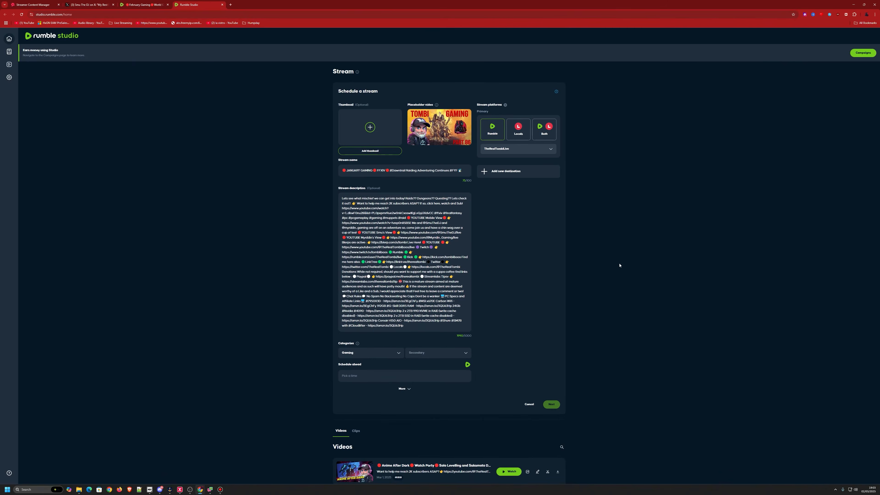
{"action": "scroll", "coordinate": [617, 283], "scroll_direction": "up", "scroll_amount": 6}
{"action": "scroll", "coordinate": [706, 291], "scroll_direction": "up", "scroll_amount": 1}
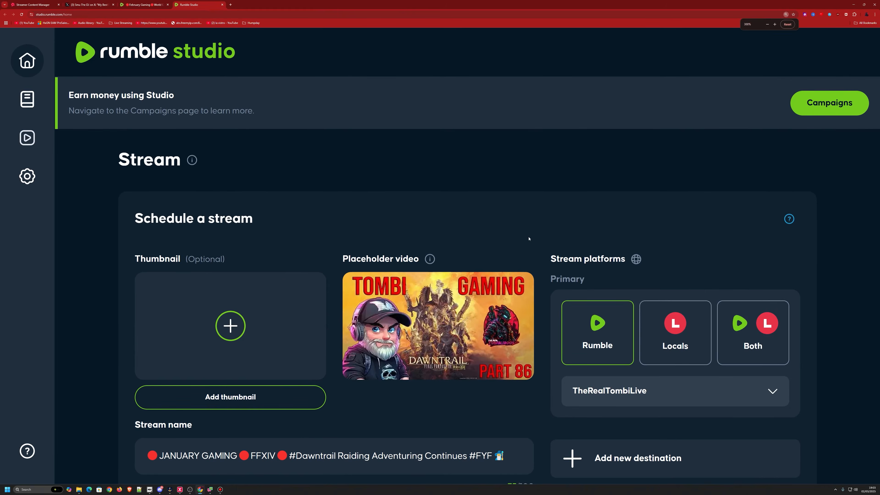
Change the month in the stream name so it begins "🔴 MARCH GAMING 🔴 FFXIV 🔴 #Dawntrail Raiding Adventuring Continues #FYF".
{"action": "scroll", "coordinate": [232, 171], "scroll_direction": "down", "scroll_amount": 5}
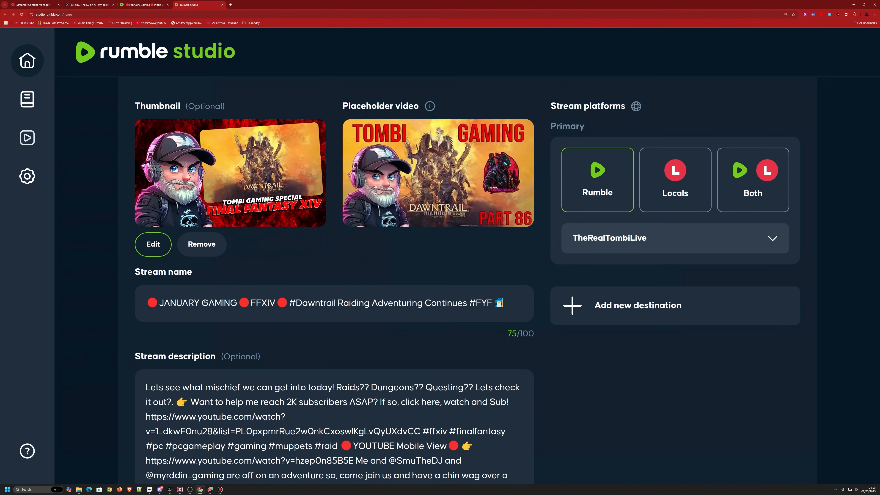
{"action": "left_click", "coordinate": [231, 4]}
{"action": "key", "text": "ctrl+w"}
{"action": "key", "text": "ctrl+a"}
{"action": "type", "text": "🔴 MARCH GAMING 🔴 FFXIV 🔴 #Dawntrail Raiding Adventuring Continues #FYF 🧑‍💻"}
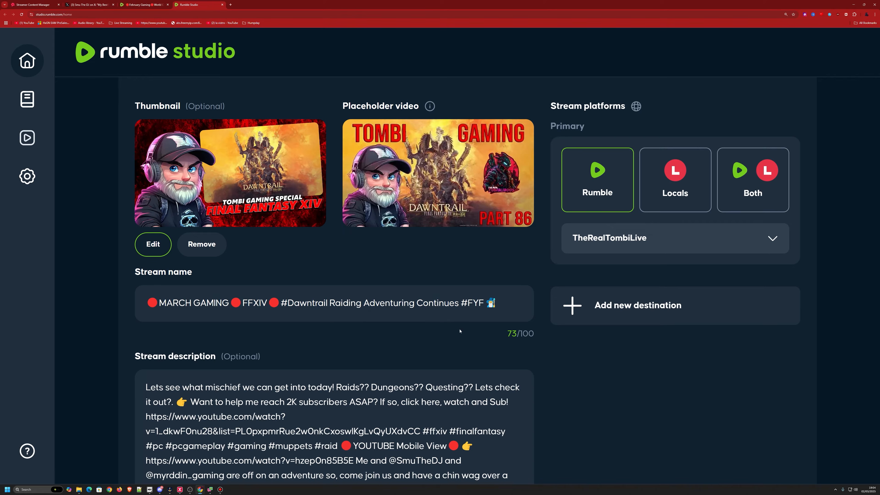
Replace the entire stream description with the copied description text.
{"action": "left_click", "coordinate": [281, 383]}
{"action": "key", "text": "ctrl+a"}
{"action": "key", "text": "ctrl+v"}
Delete the opening 2K subscribers request, its YouTube subscribe link and the leftover blank lines from the stream description.
{"action": "scroll", "coordinate": [304, 402], "scroll_direction": "up", "scroll_amount": 8}
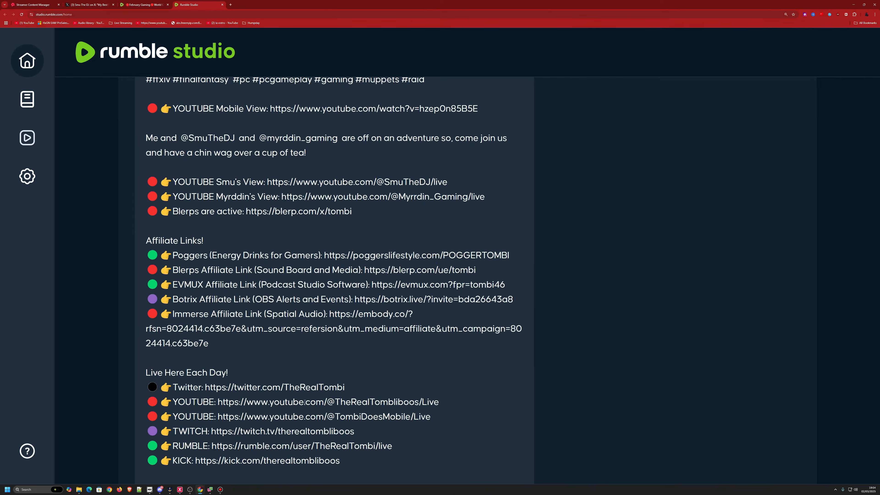
{"action": "scroll", "coordinate": [305, 403], "scroll_direction": "up", "scroll_amount": 8}
{"action": "left_click_drag", "start_coordinate": [422, 309], "coordinate": [173, 292]}
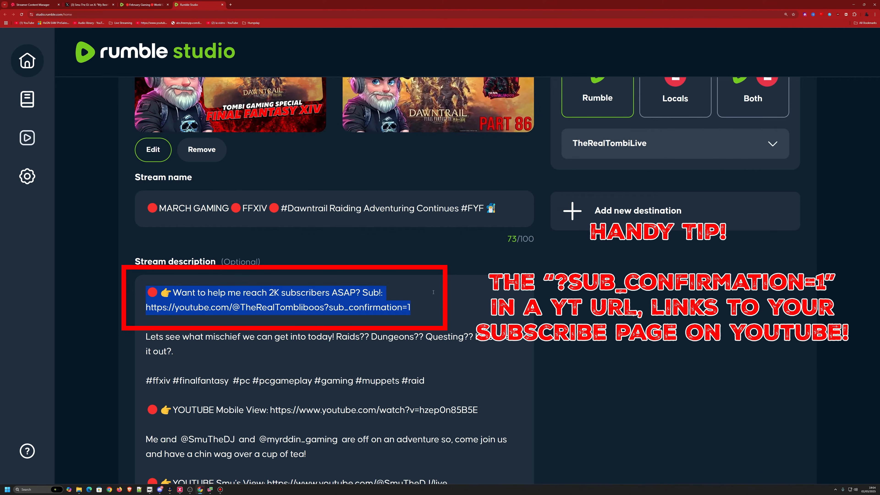
{"action": "key", "text": "Delete"}
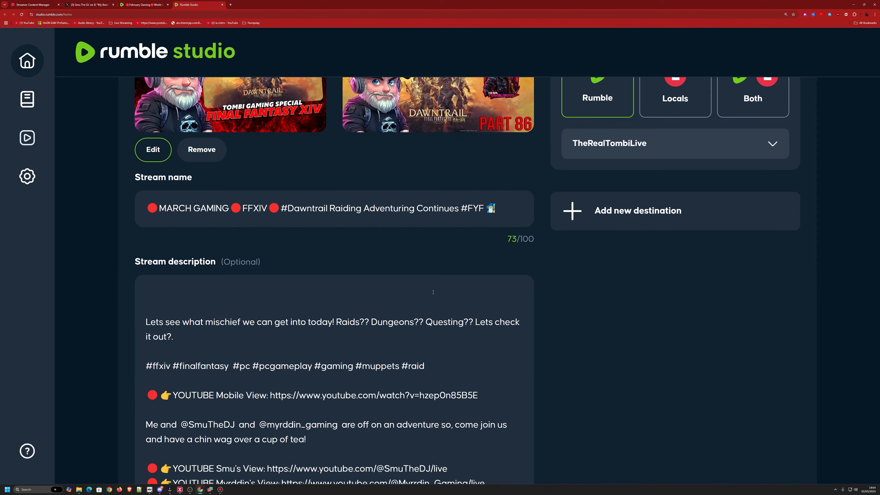
{"action": "key", "text": "Delete"}
{"action": "key", "text": "Delete"}
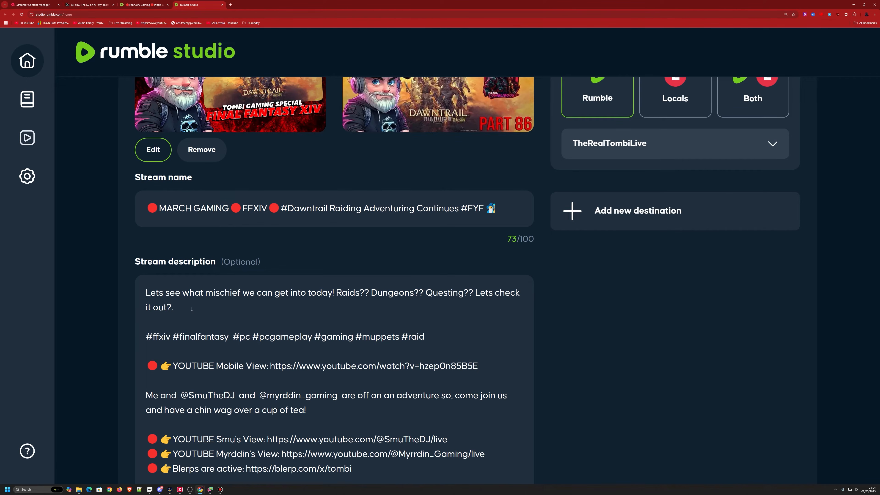
Delete the YOUTUBE Mobile View line and its leftover blank lines from the stream description.
{"action": "left_click_drag", "start_coordinate": [477, 368], "coordinate": [327, 367]}
{"action": "left_click_drag", "start_coordinate": [478, 369], "coordinate": [130, 369]}
{"action": "key", "text": "Delete"}
{"action": "key", "text": "Delete"}
{"action": "key", "text": "Delete"}
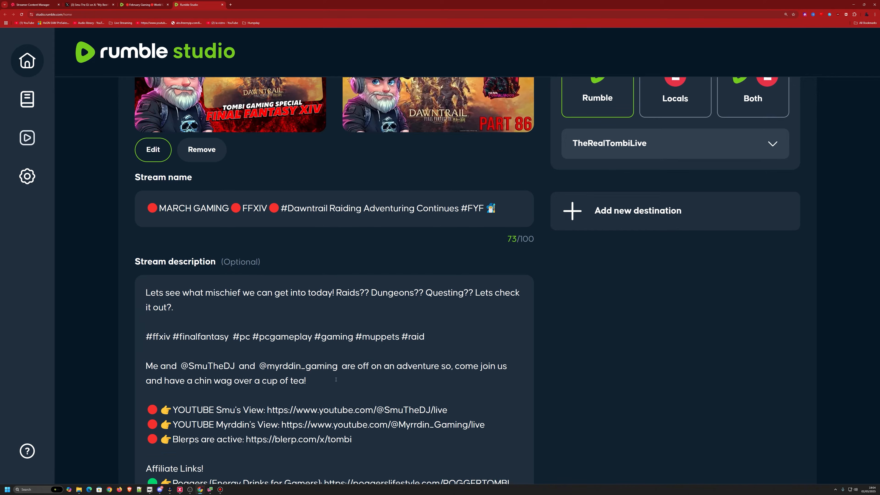
Review the edited description and set the primary stream platform to Both, covering Rumble and Locals.
{"action": "scroll", "coordinate": [335, 365], "scroll_direction": "down", "scroll_amount": 2}
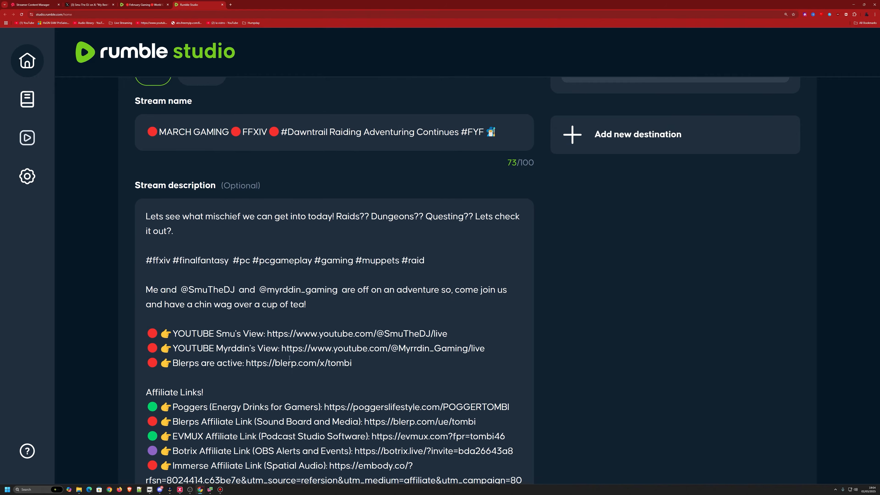
{"action": "scroll", "coordinate": [288, 372], "scroll_direction": "down", "scroll_amount": 2}
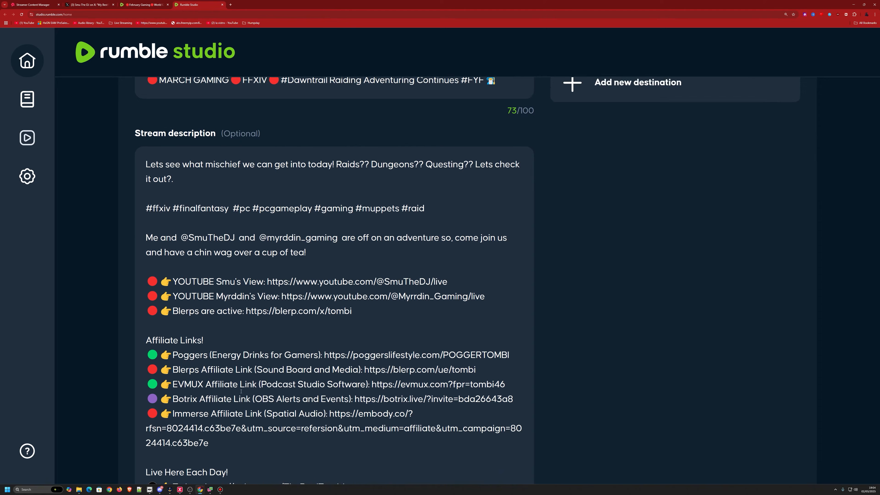
{"action": "scroll", "coordinate": [293, 397], "scroll_direction": "up", "scroll_amount": 6}
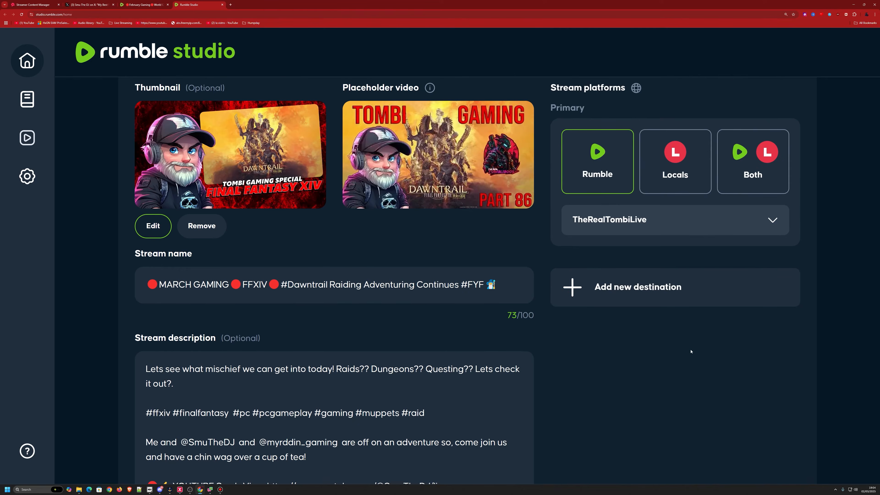
{"action": "scroll", "coordinate": [691, 351], "scroll_direction": "up", "scroll_amount": 2}
{"action": "left_click", "coordinate": [764, 239]}
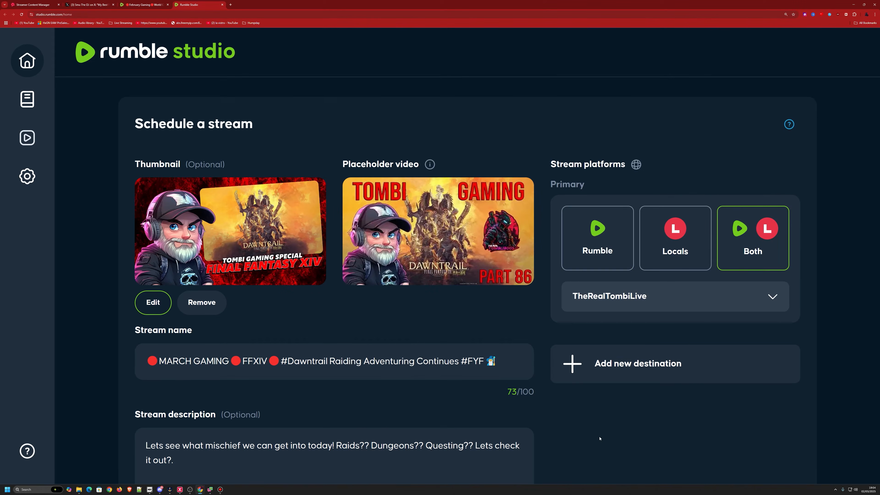
Set the stream's secondary category to Final Fantasy XIV Online (video game).
{"action": "scroll", "coordinate": [600, 439], "scroll_direction": "down", "scroll_amount": 20}
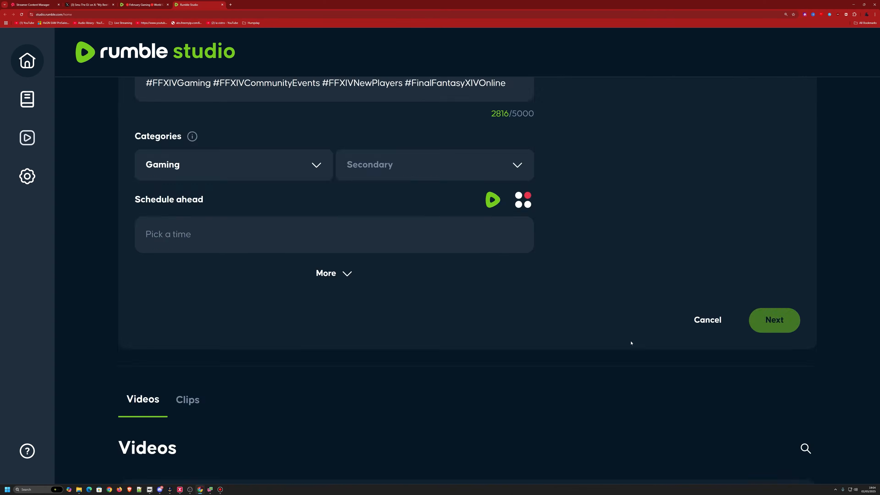
{"action": "scroll", "coordinate": [287, 164], "scroll_direction": "down", "scroll_amount": 2}
{"action": "left_click", "coordinate": [433, 107]}
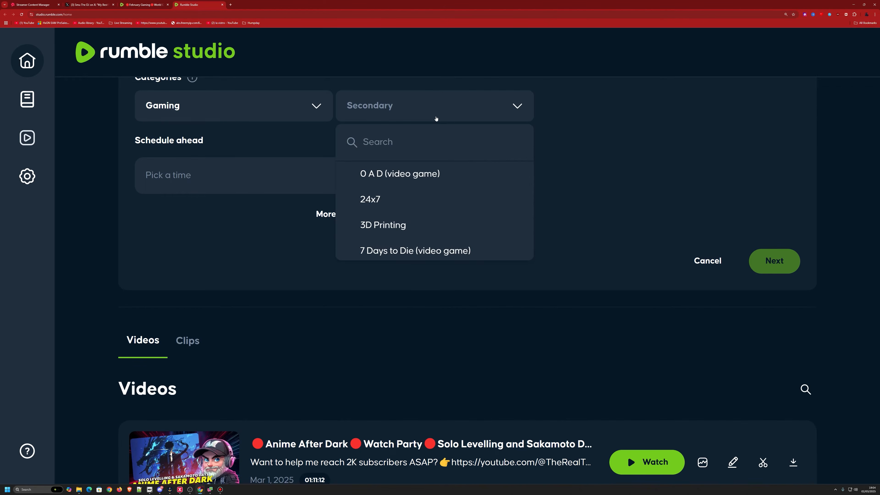
{"action": "type", "text": "Final antasy xiv"}
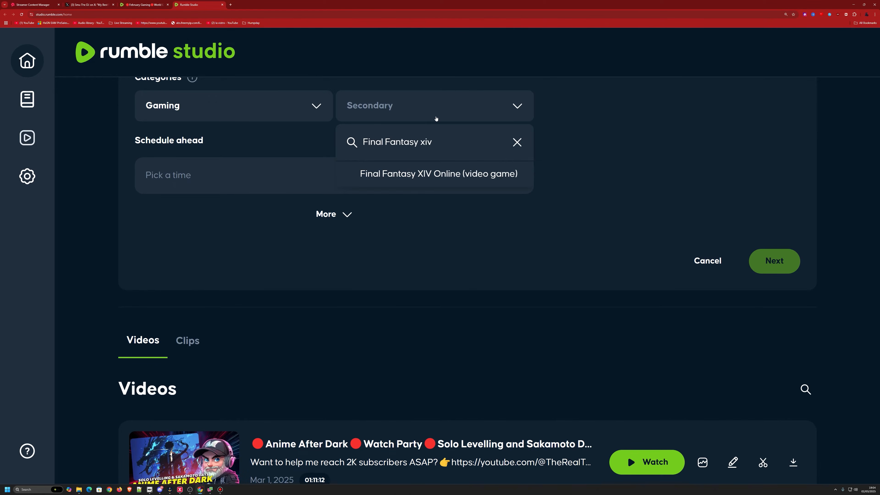
{"action": "left_click", "coordinate": [446, 178]}
Schedule the stream ahead for Sunday, March 02, 2025 at 8:00PM.
{"action": "left_click", "coordinate": [405, 177]}
{"action": "scroll", "coordinate": [412, 293], "scroll_direction": "down", "scroll_amount": 6}
{"action": "left_click", "coordinate": [412, 313]}
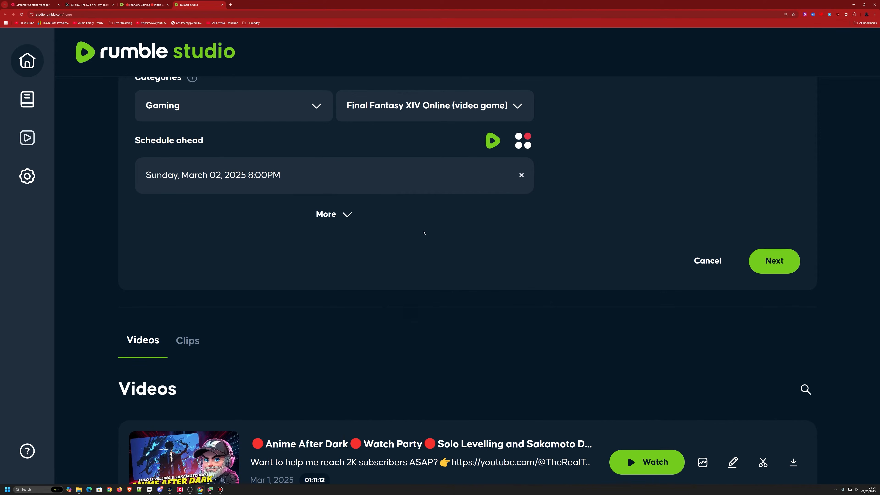
Expand the additional stream options to review license, visibility and source pass-through, and submit the scheduled stream.
{"action": "left_click", "coordinate": [351, 223]}
{"action": "scroll", "coordinate": [496, 323], "scroll_direction": "down", "scroll_amount": 4}
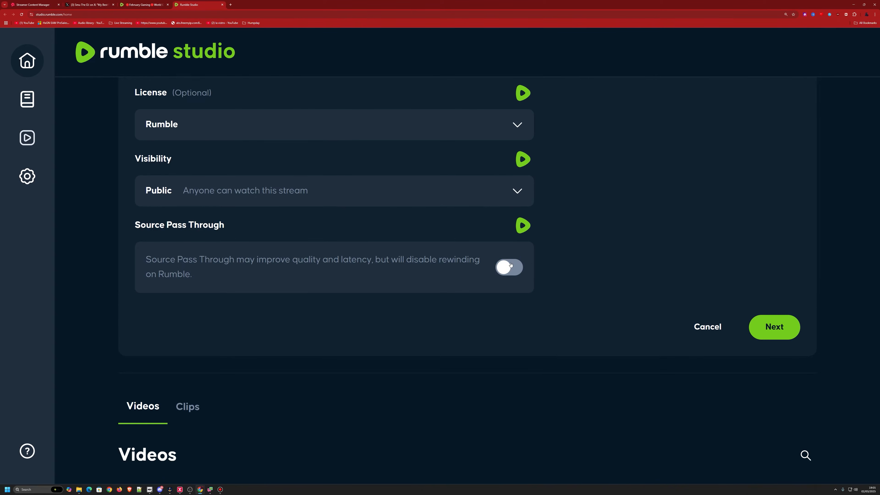
{"action": "left_click", "coordinate": [779, 327]}
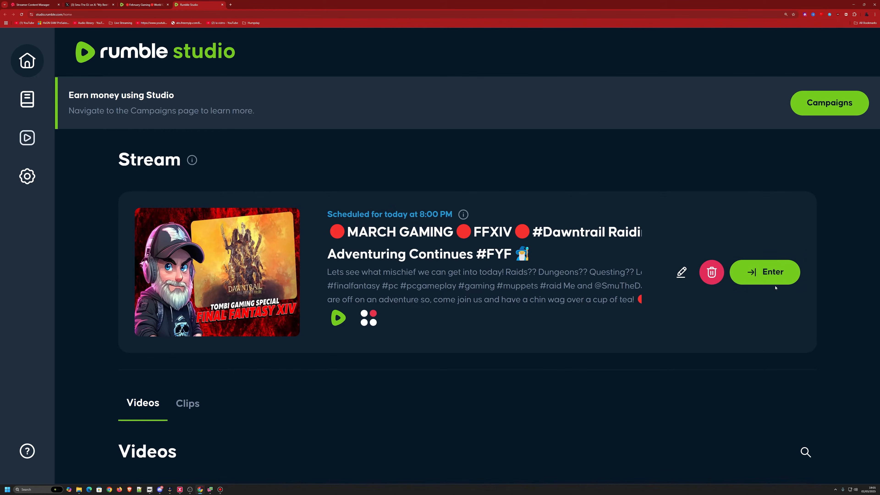
Enter the scheduled stream's studio room and open the ingress connections in its participant management.
{"action": "left_click", "coordinate": [750, 272]}
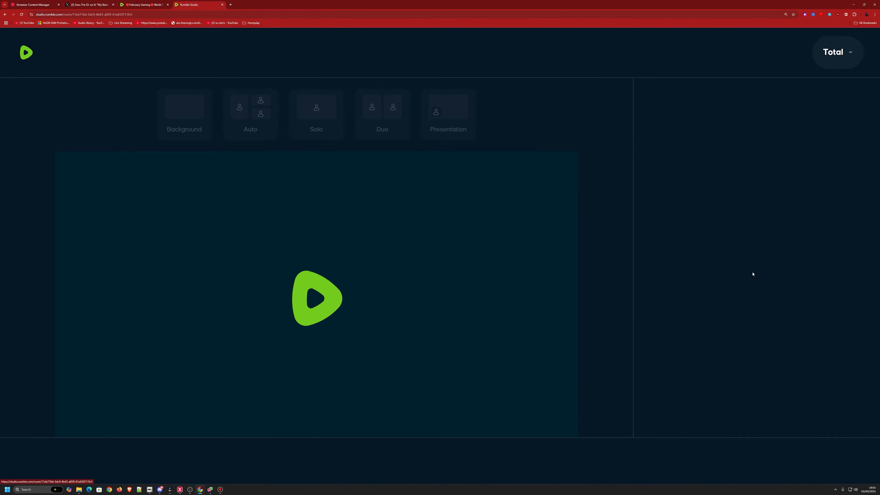
{"action": "key", "text": "ctrl+minus"}
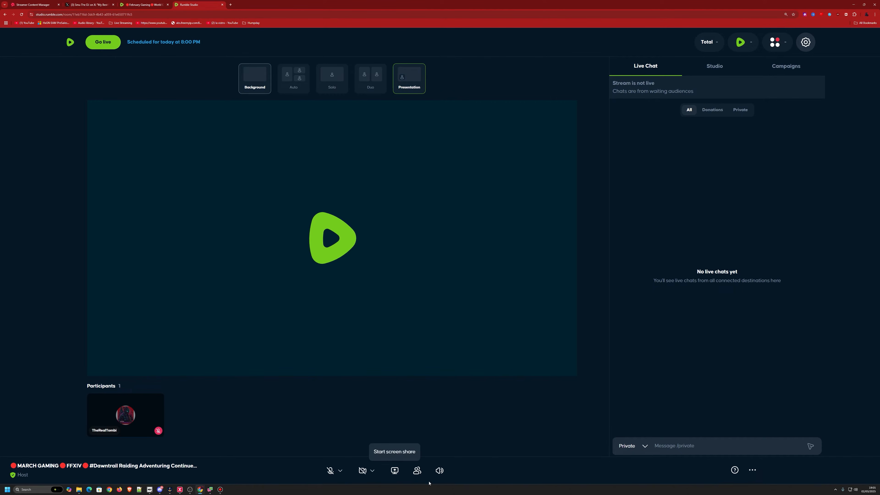
{"action": "left_click", "coordinate": [417, 470]}
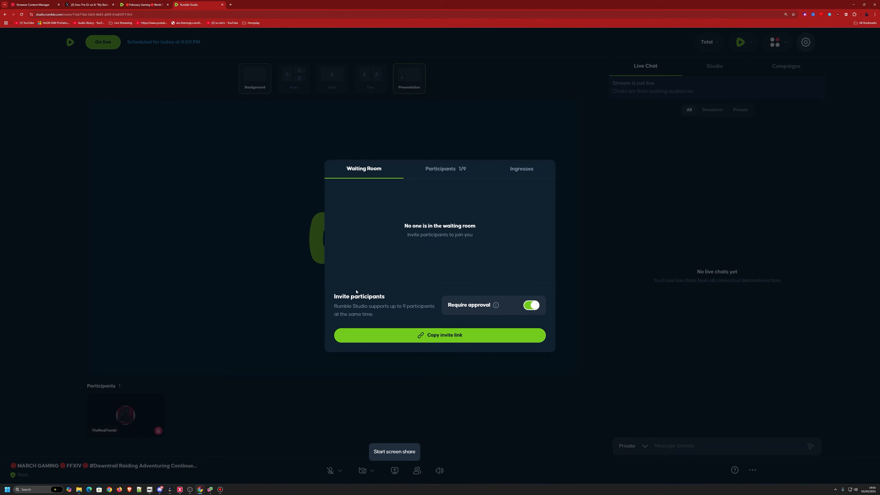
{"action": "left_click", "coordinate": [527, 172]}
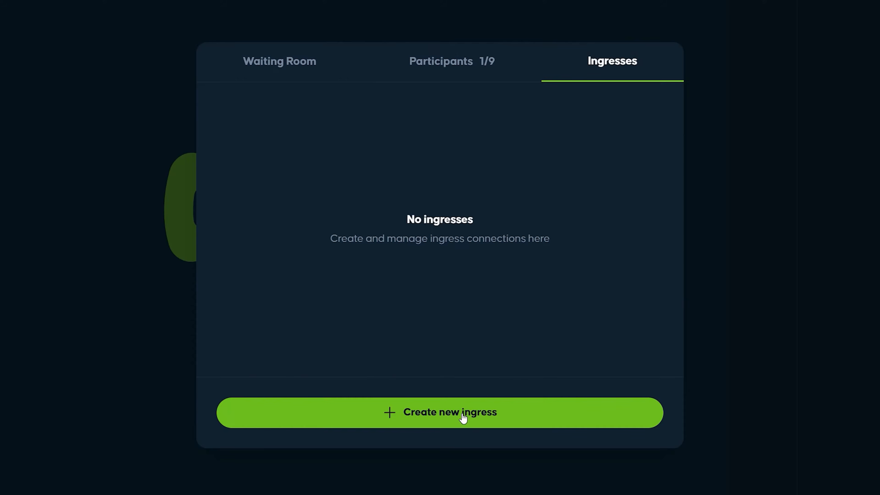
Create a new ingress of type RTMP named OBS.
{"action": "left_click", "coordinate": [451, 337]}
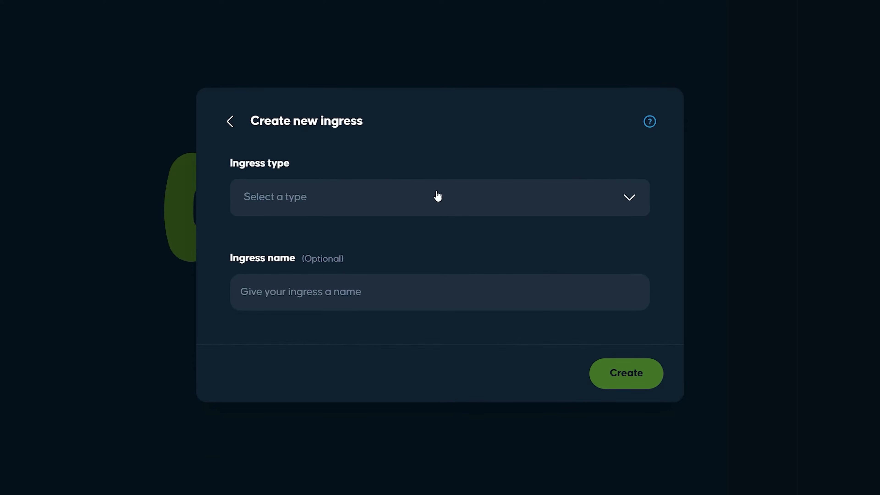
{"action": "left_click", "coordinate": [627, 191]}
{"action": "left_click", "coordinate": [283, 266]}
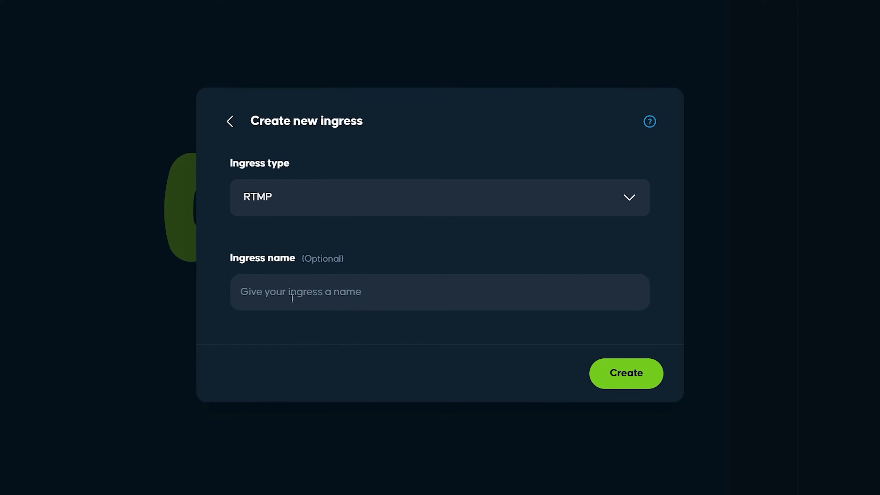
{"action": "type", "text": "OBS"}
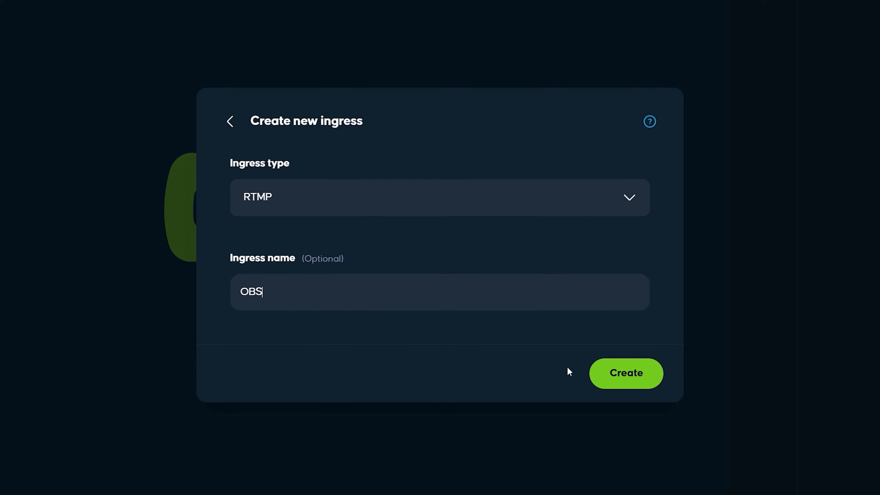
{"action": "left_click", "coordinate": [621, 373]}
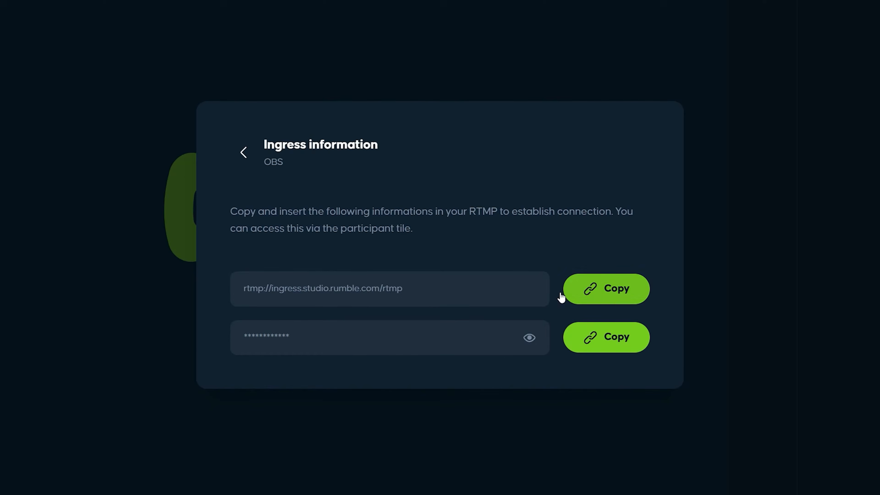
Copy the ingress server URL, switch to OBS, name the Custom RTMP output Rumble and set its server URL to rtmp://ingress.studio.rumble.com/rtmp.
{"action": "left_click_drag", "start_coordinate": [447, 284], "coordinate": [176, 282]}
{"action": "key", "text": "ctrl+c"}
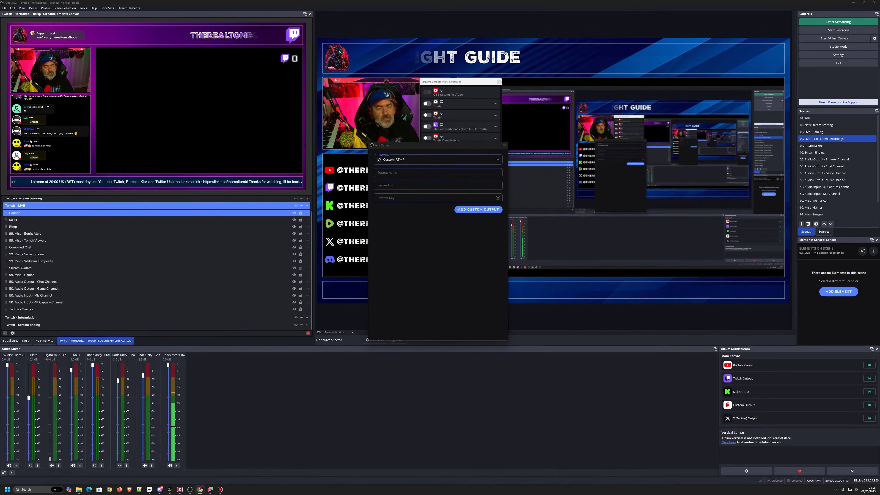
{"action": "left_click", "coordinate": [408, 173]}
{"action": "type", "text": "Rumble"}
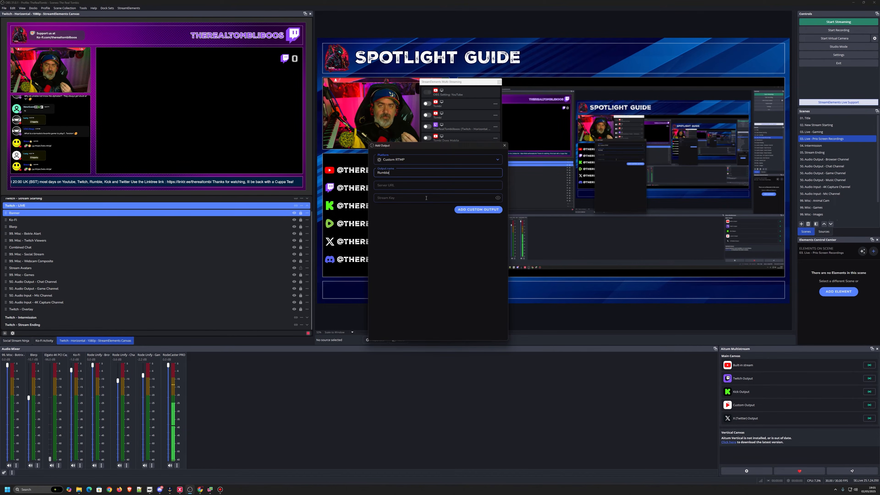
{"action": "left_click", "coordinate": [399, 186]}
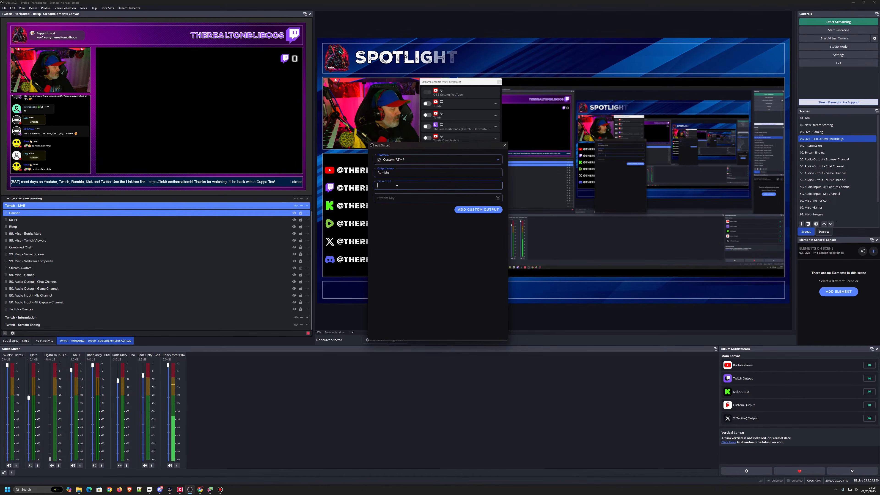
{"action": "key", "text": "ctrl+v"}
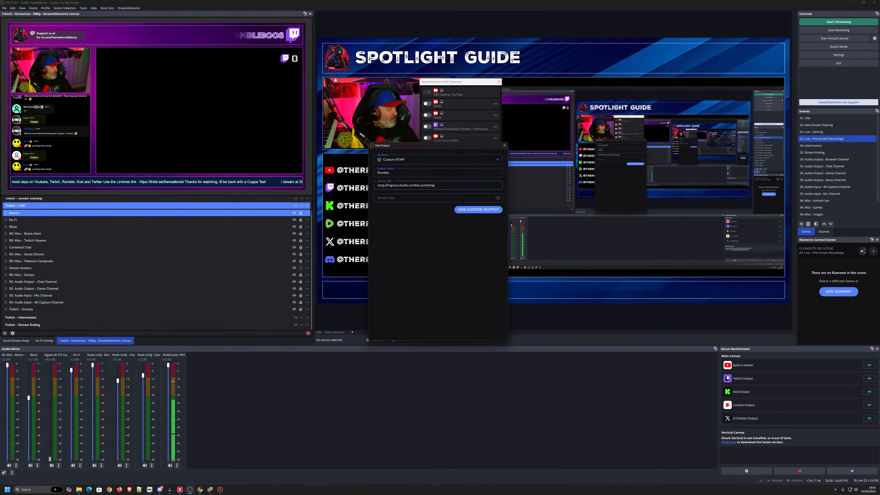
Paste the ingress stream key into the Rumble output and add the custom output.
{"action": "left_click", "coordinate": [402, 198]}
{"action": "key", "text": "ctrl+v"}
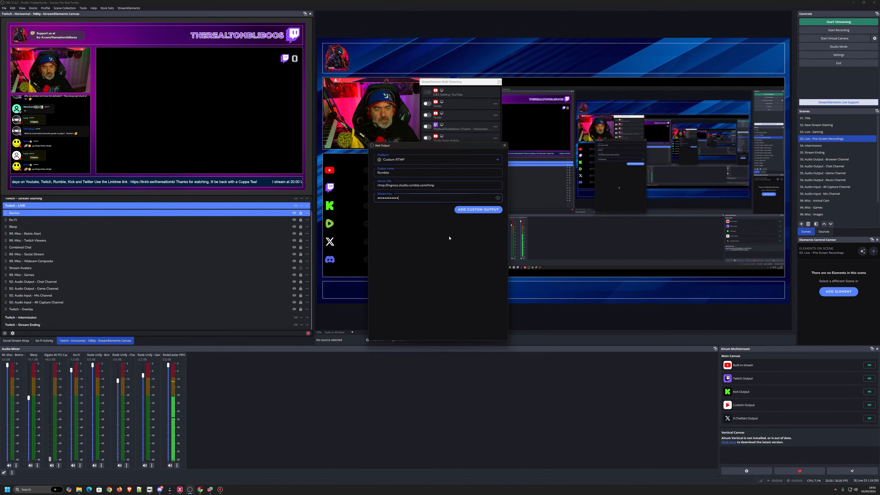
{"action": "left_click", "coordinate": [473, 212]}
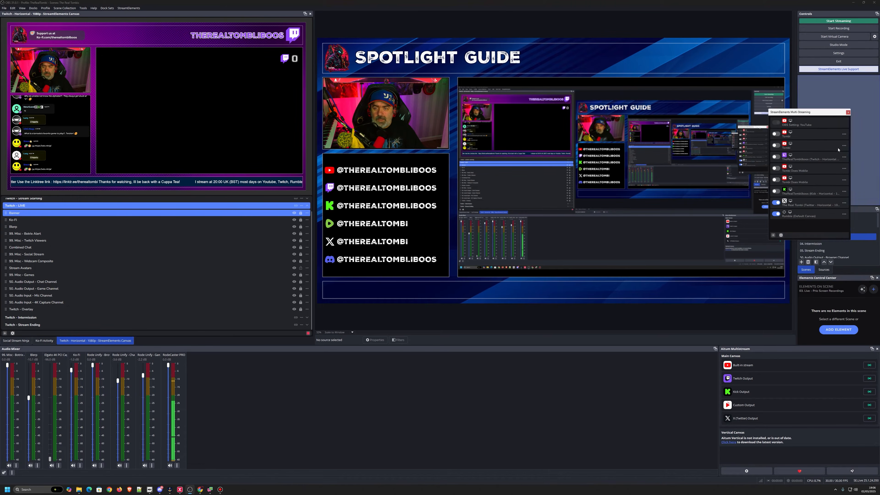
Dock the StreamElements Multi-Streaming window and give the Rumble output a new 1920x1080 canvas named Rumble - Horizontal - 1080p.
{"action": "left_click_drag", "start_coordinate": [839, 150], "coordinate": [857, 266]}
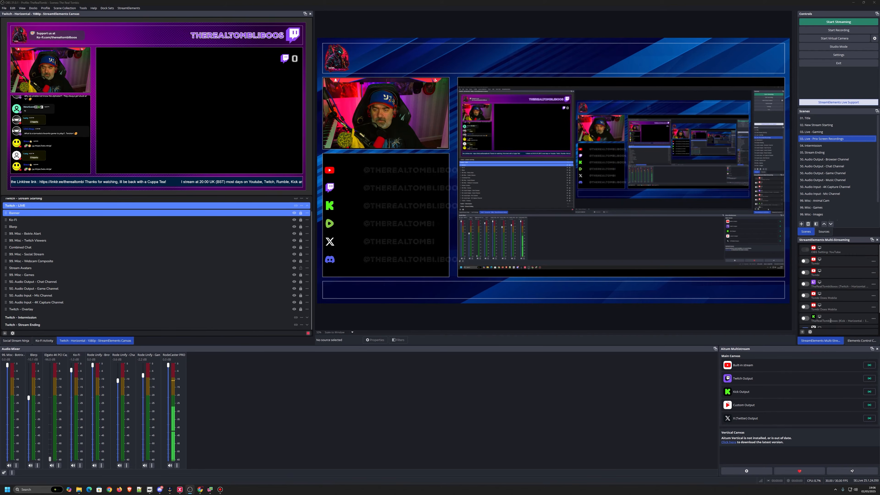
{"action": "scroll", "coordinate": [866, 312], "scroll_direction": "down", "scroll_amount": 1}
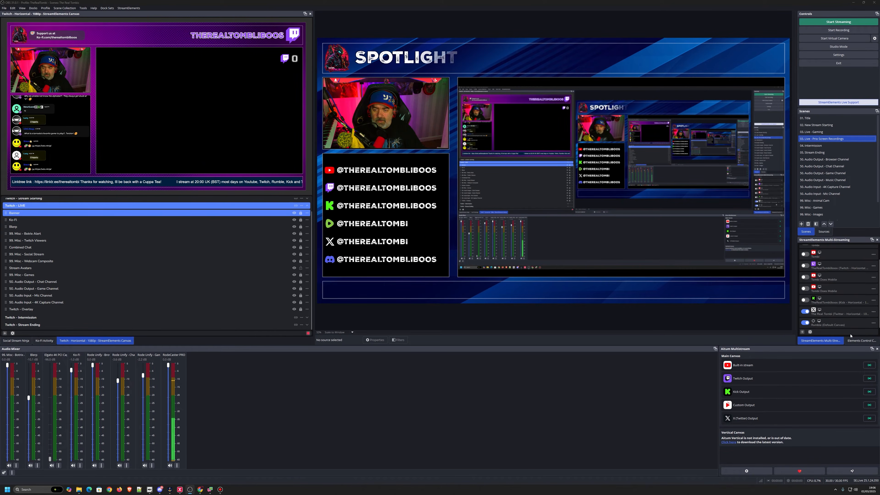
{"action": "left_click", "coordinate": [874, 324]}
{"action": "mouse_move", "coordinate": [857, 307]}
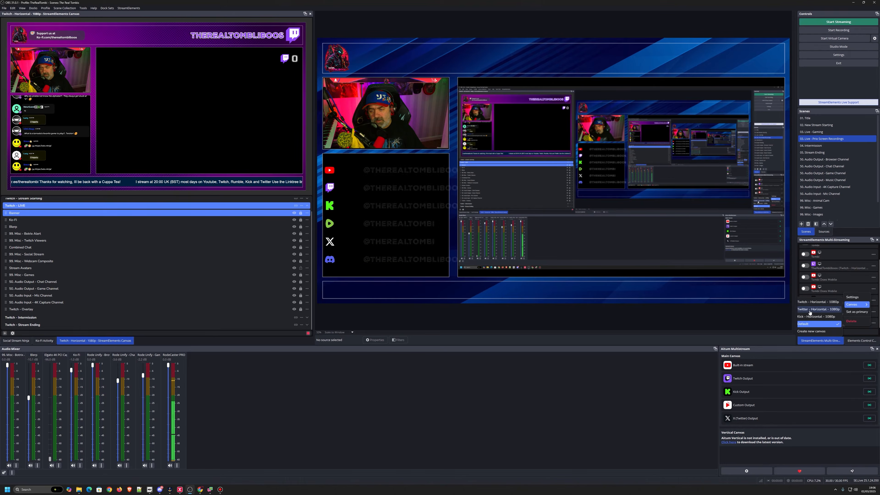
{"action": "left_click", "coordinate": [812, 332]}
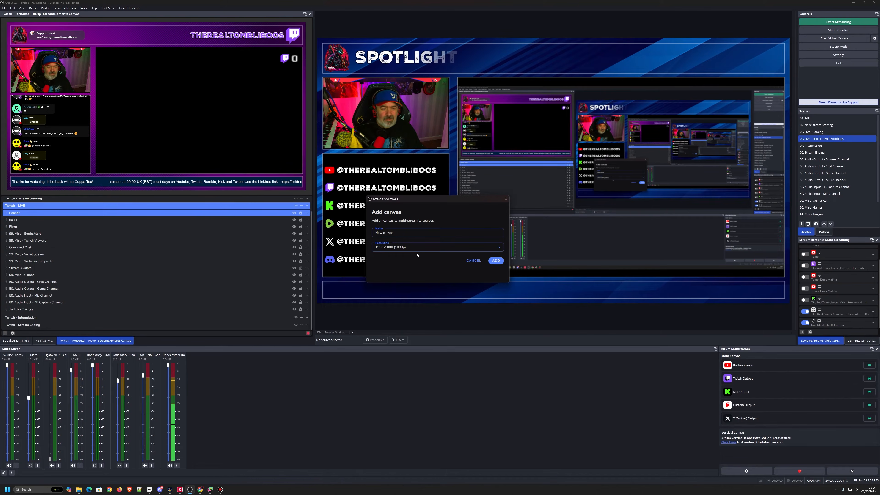
{"action": "left_click_drag", "start_coordinate": [395, 231], "coordinate": [373, 232]}
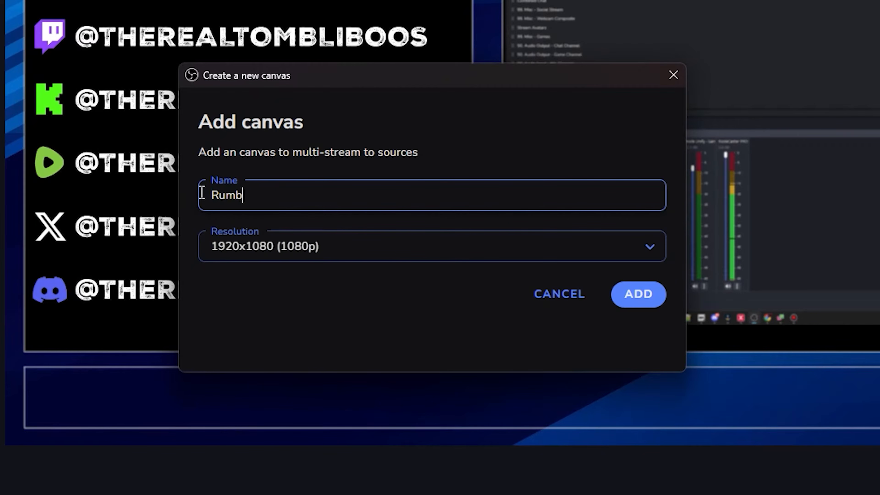
{"action": "type", "text": "Rumble - Horizonta"}
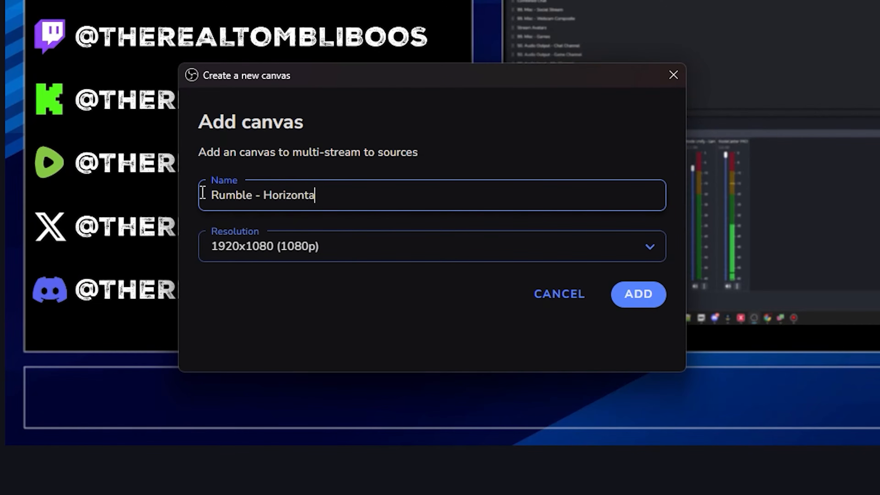
{"action": "type", "text": "l - 1080["}
{"action": "left_click", "coordinate": [638, 299]}
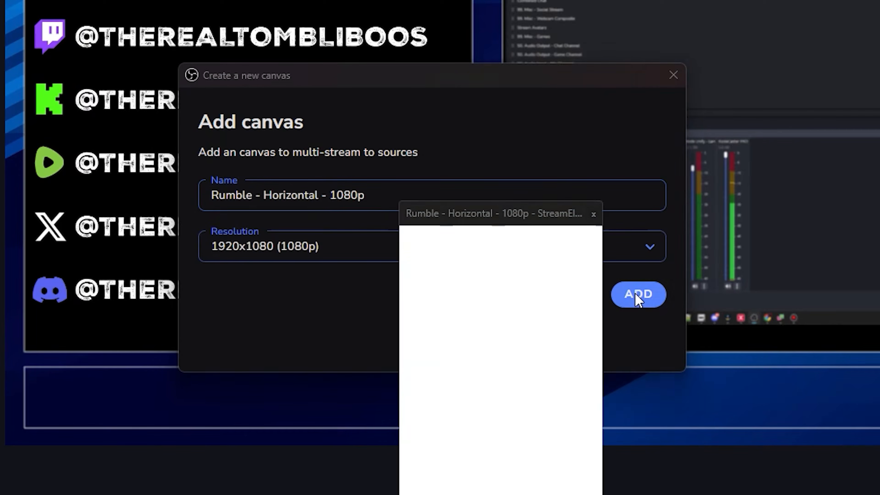
Move and enlarge the new Rumble canvas window, and collapse the Twitch - LIVE scene's source list.
{"action": "left_click_drag", "start_coordinate": [486, 210], "coordinate": [406, 71]}
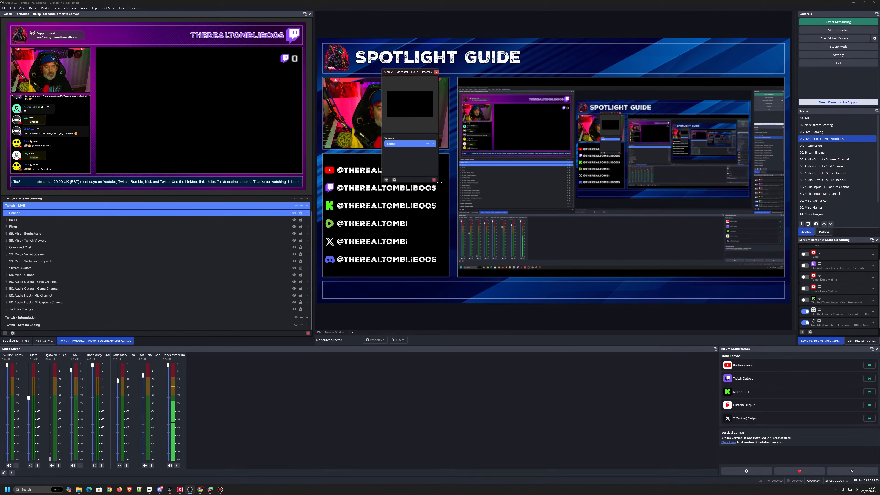
{"action": "left_click_drag", "start_coordinate": [439, 183], "coordinate": [688, 408]}
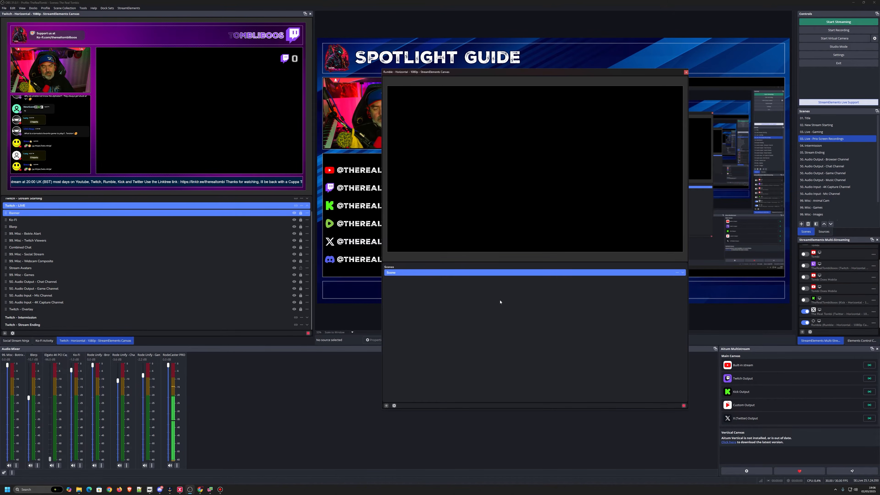
{"action": "scroll", "coordinate": [208, 236], "scroll_direction": "up", "scroll_amount": 1}
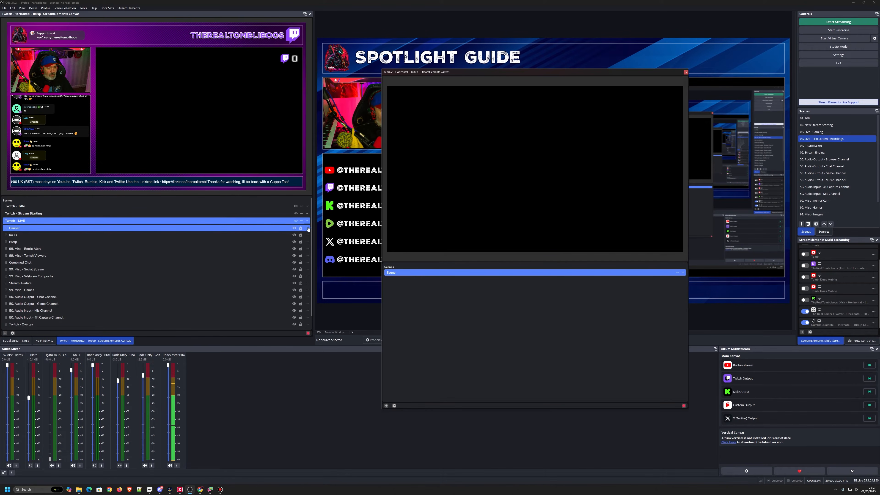
{"action": "left_click", "coordinate": [307, 221]}
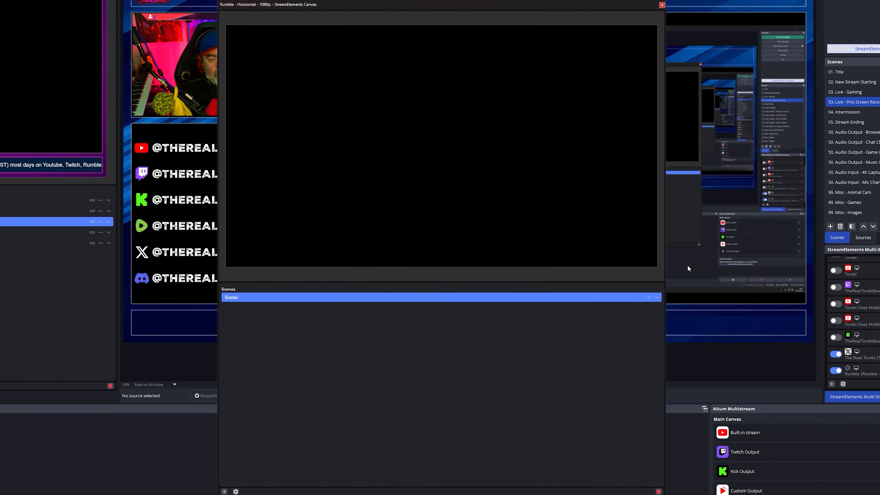
Rename the Rumble canvas's default scene as Rumble - Title.
{"action": "left_click", "coordinate": [649, 299]}
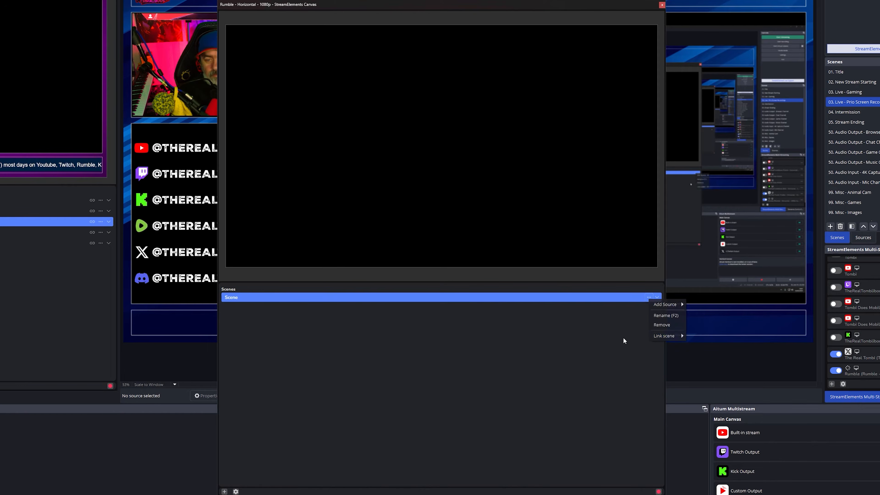
{"action": "left_click", "coordinate": [671, 316]}
{"action": "type", "text": "Rumble - Title"}
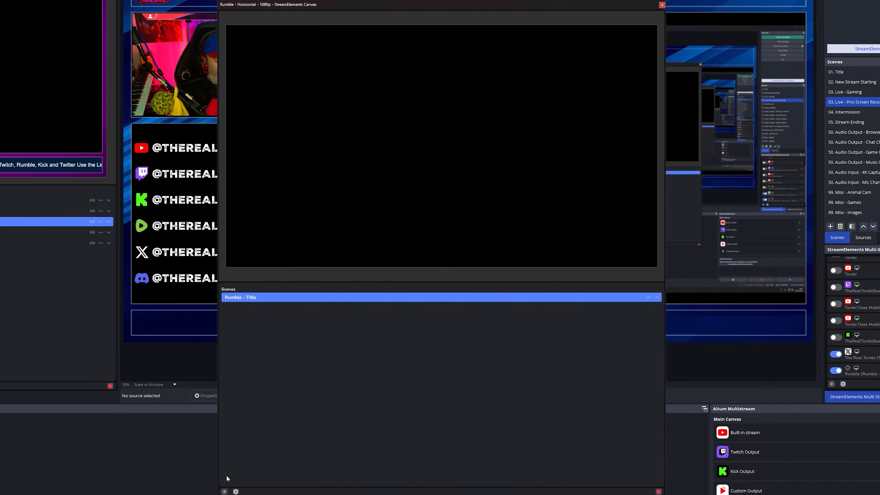
Add a scene named Rumble - Stream Starting to the Rumble canvas.
{"action": "left_click", "coordinate": [225, 491]}
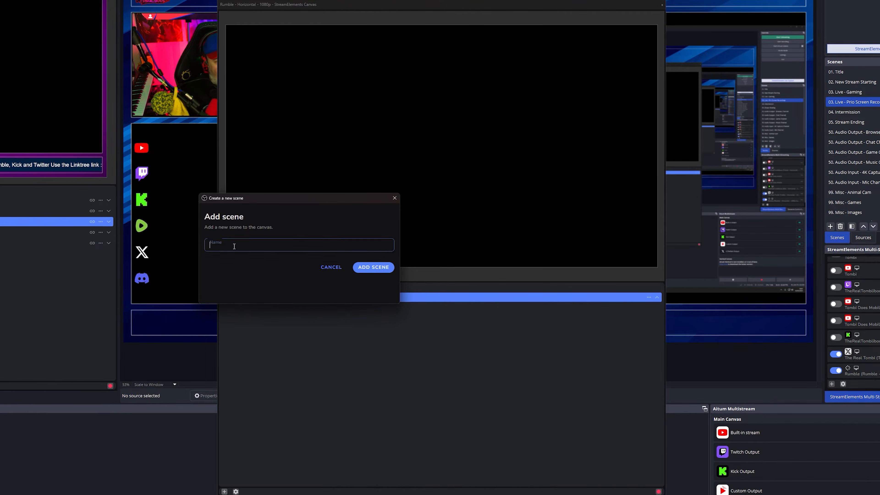
{"action": "type", "text": "Rumble - Stream Starting"}
{"action": "key", "text": "Return"}
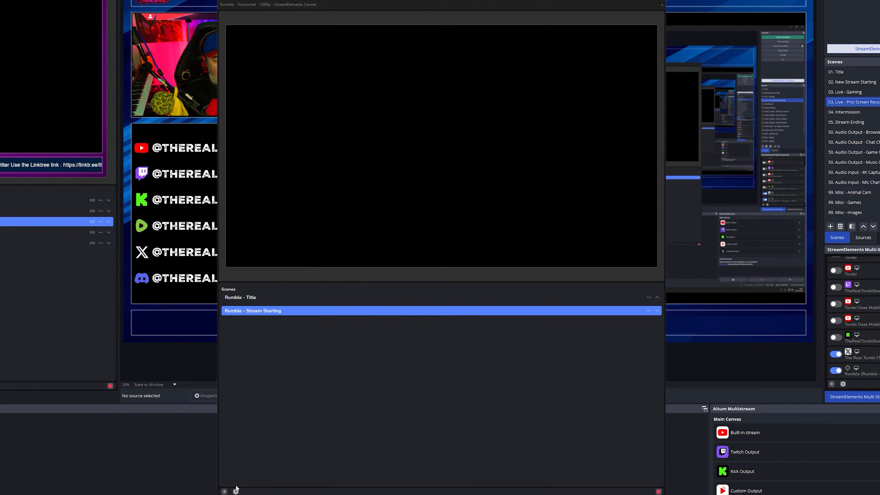
Add a scene named Rumble - LIVE to the Rumble canvas.
{"action": "left_click", "coordinate": [224, 492]}
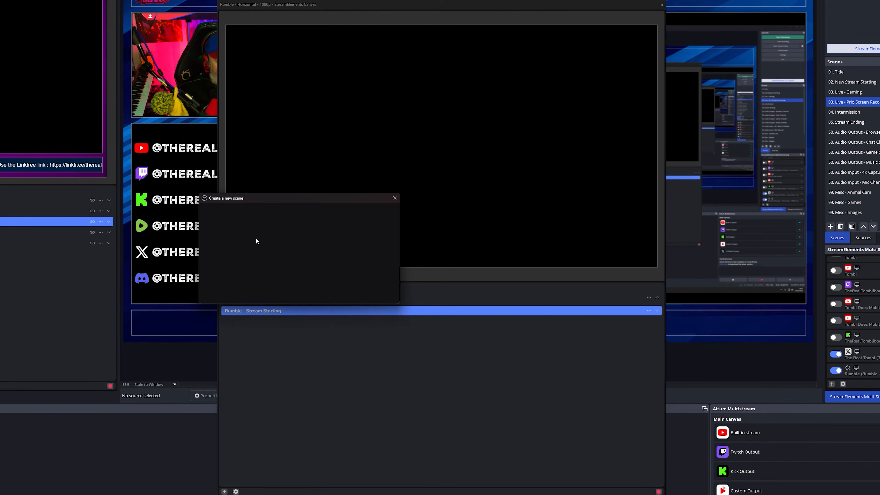
{"action": "type", "text": "R"}
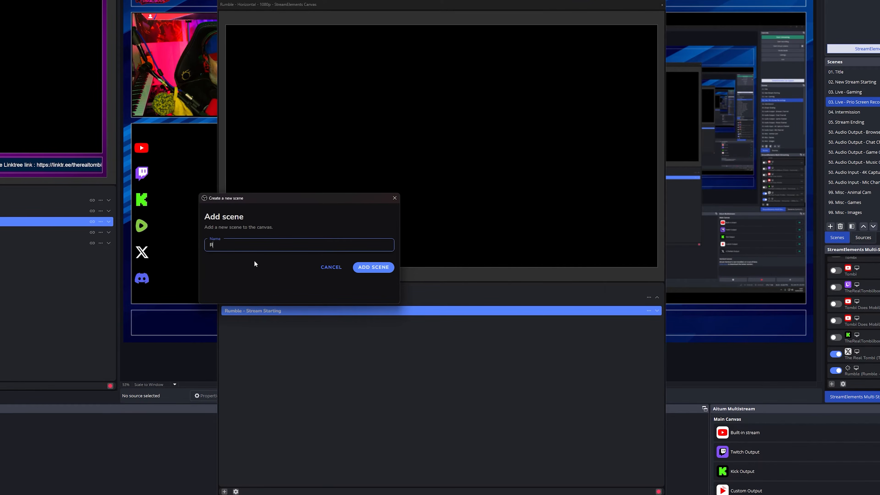
{"action": "type", "text": "umble - LIVE"}
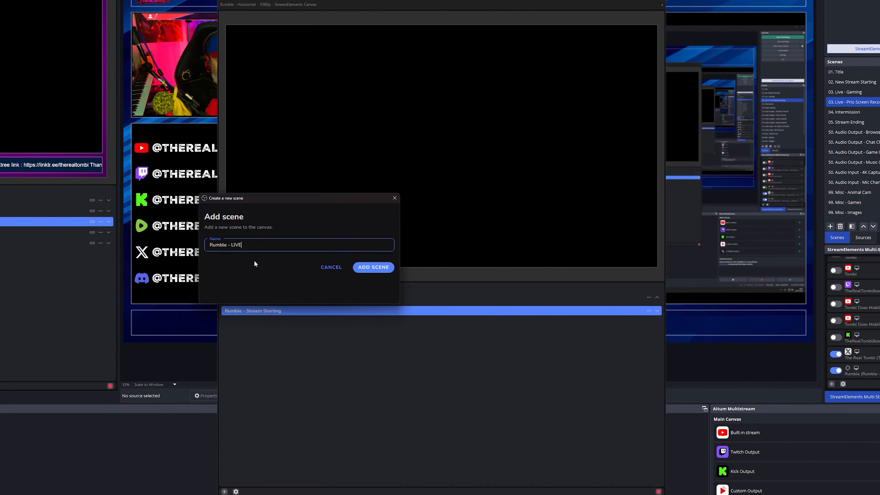
{"action": "left_click", "coordinate": [362, 268]}
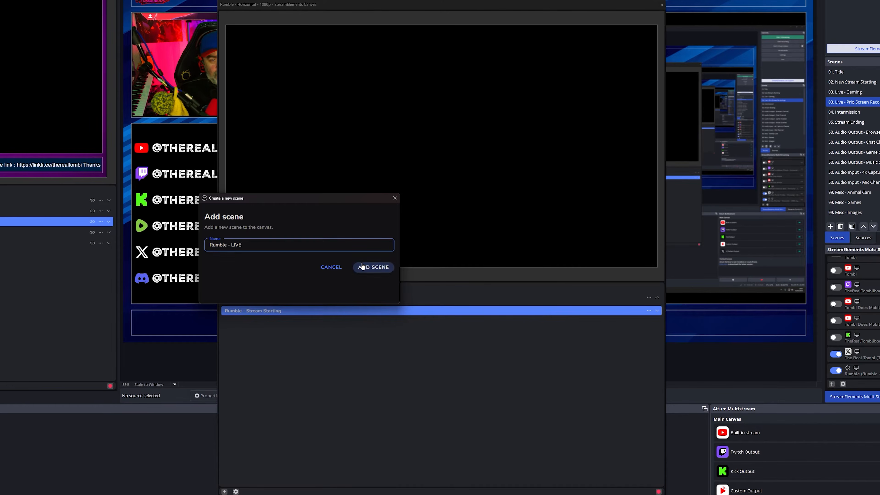
Add a scene named Rumble - Intermission to the Rumble canvas.
{"action": "left_click", "coordinate": [225, 492]}
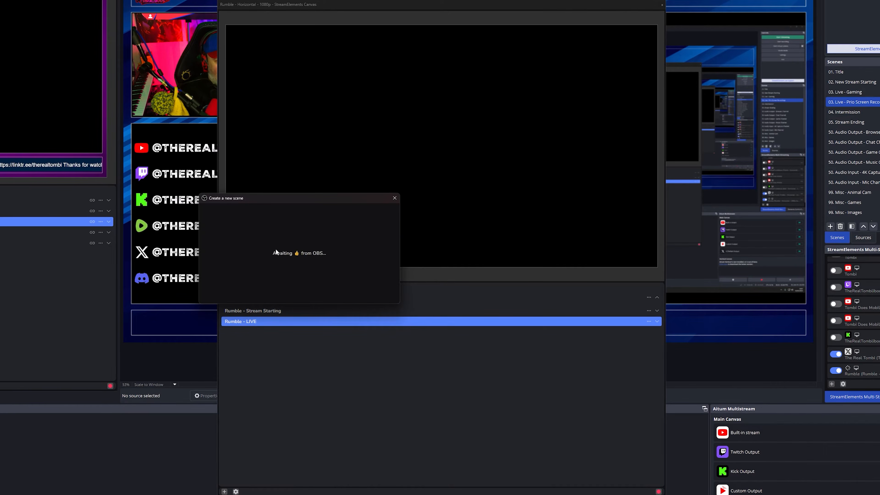
{"action": "type", "text": "R"}
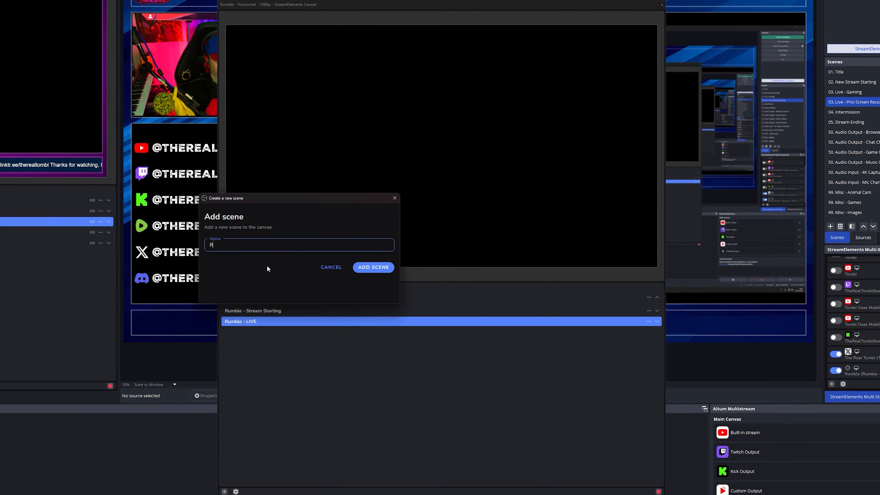
{"action": "type", "text": "umble - Inter"}
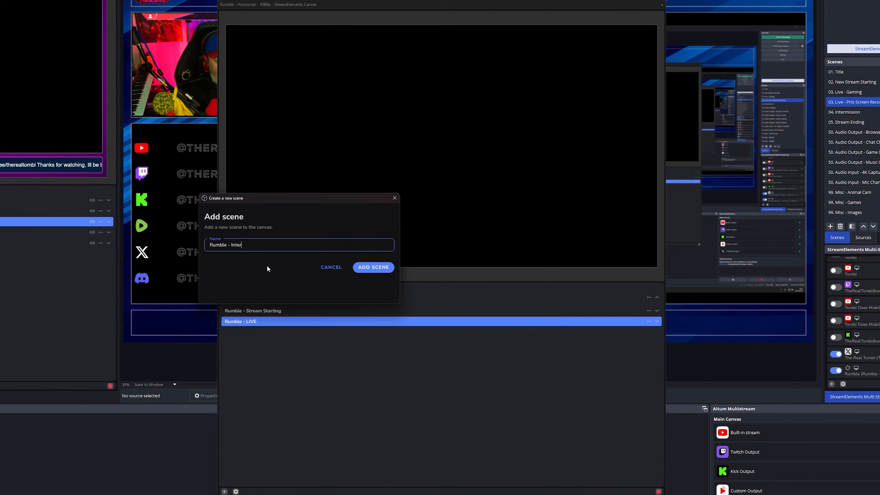
{"action": "type", "text": "mission"}
{"action": "left_click", "coordinate": [368, 269]}
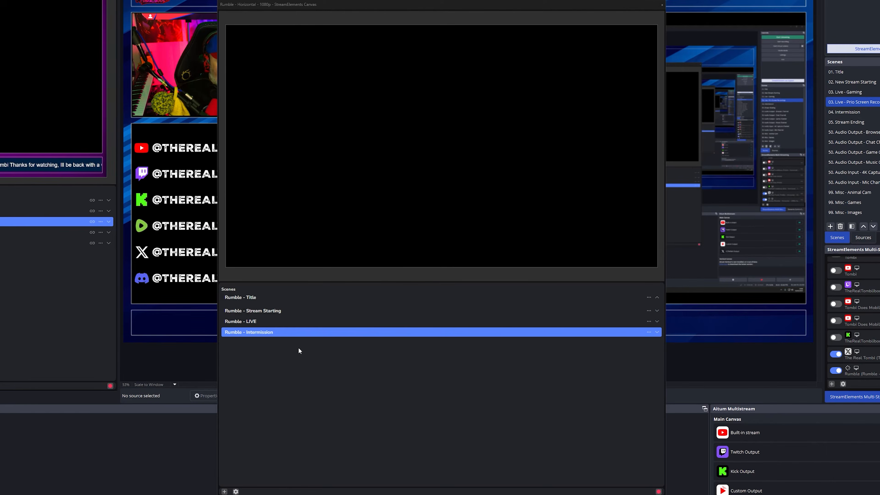
Add a scene named Rumble - Stream Ending to the Rumble canvas.
{"action": "left_click", "coordinate": [248, 239]}
{"action": "type", "text": "Rumbl"}
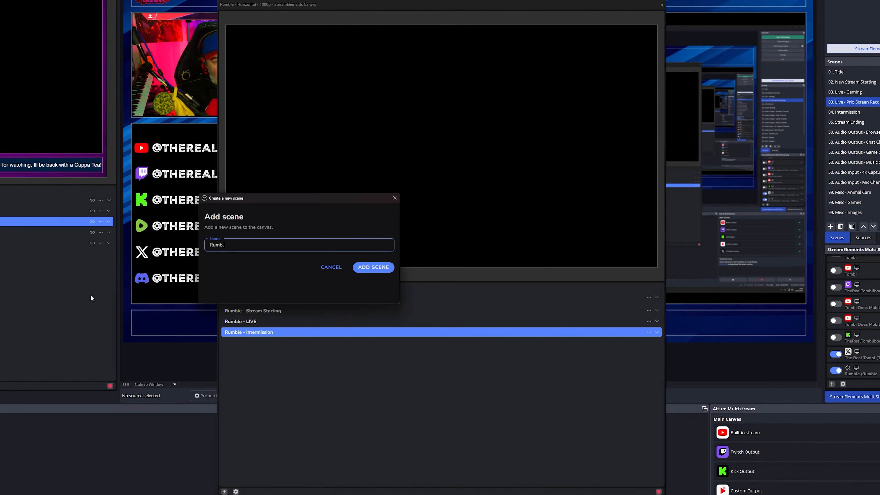
{"action": "type", "text": "e - Stream Ending"}
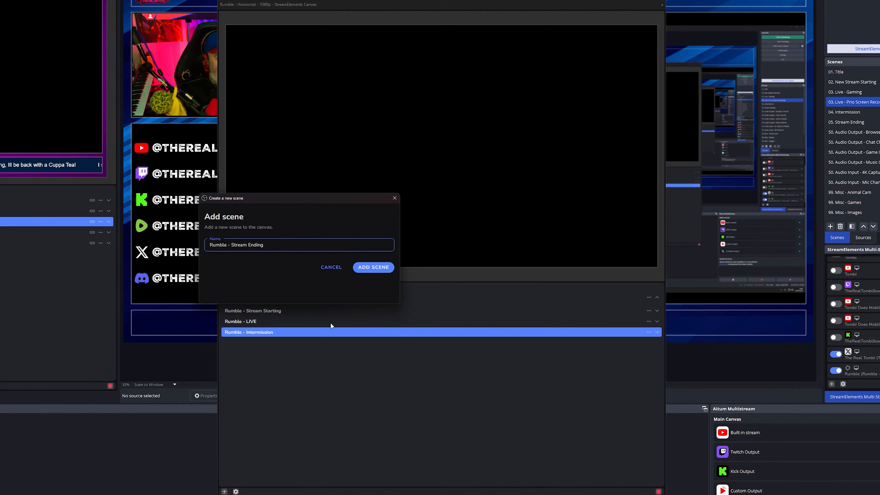
{"action": "left_click", "coordinate": [380, 273]}
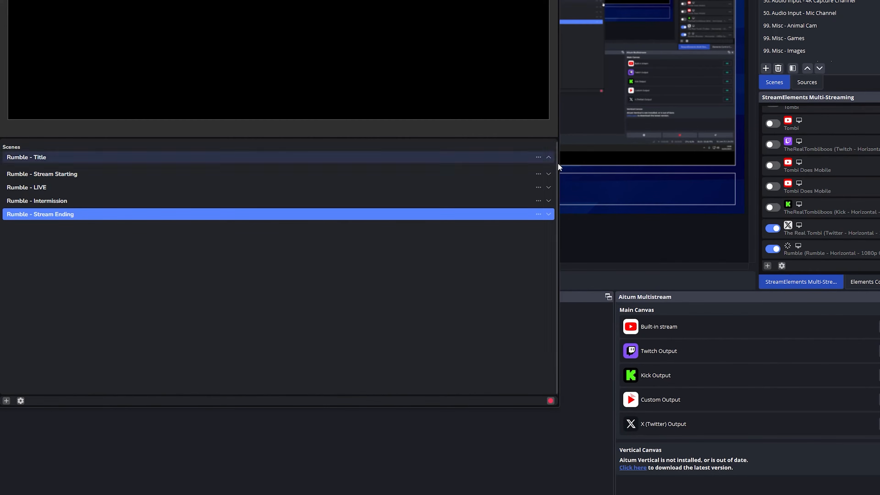
Link Rumble - Title to the main scene 01. Title, and Rumble - Stream Starting to 02. New Stream Starting.
{"action": "left_click", "coordinate": [539, 157]}
{"action": "mouse_move", "coordinate": [570, 202]}
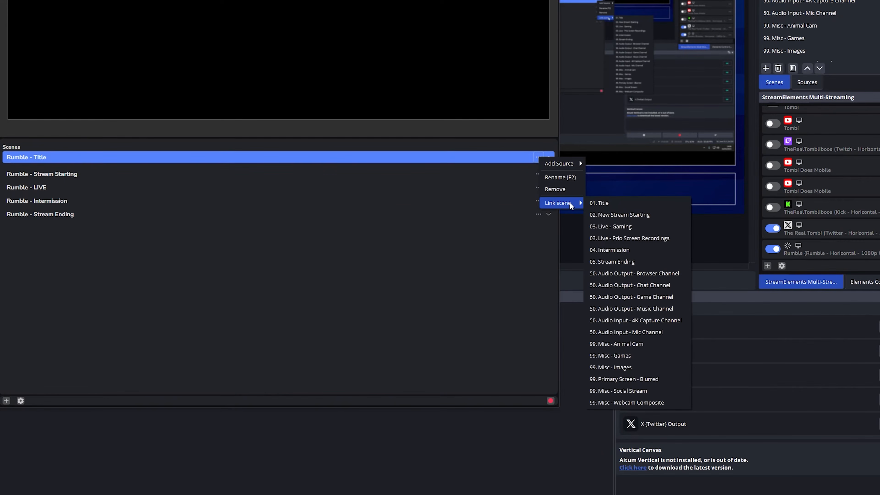
{"action": "left_click", "coordinate": [602, 204]}
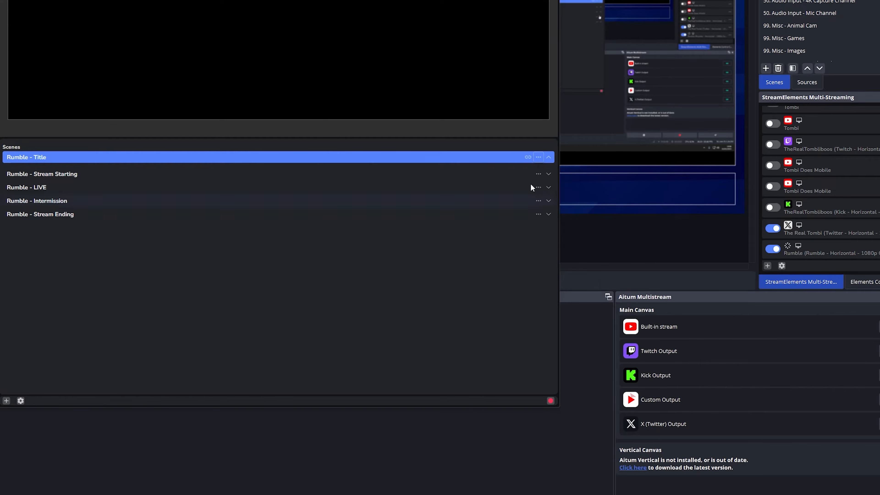
{"action": "left_click", "coordinate": [538, 174]}
{"action": "mouse_move", "coordinate": [568, 227]}
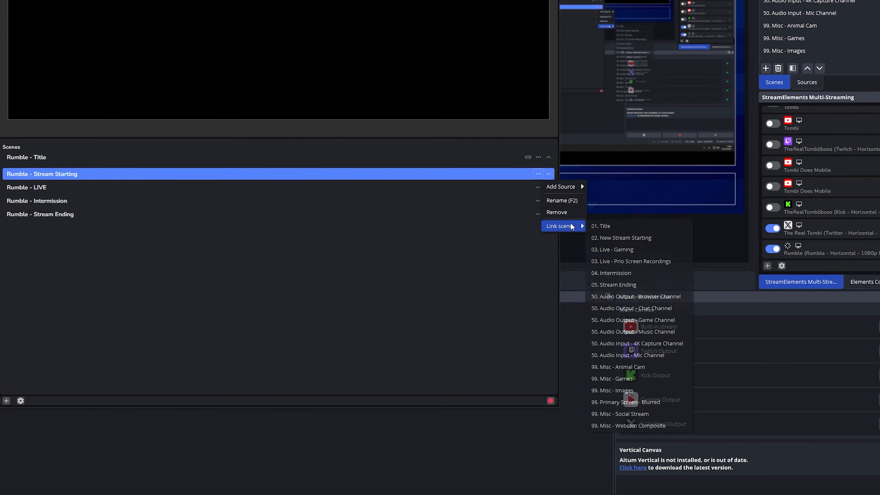
{"action": "left_click", "coordinate": [618, 237]}
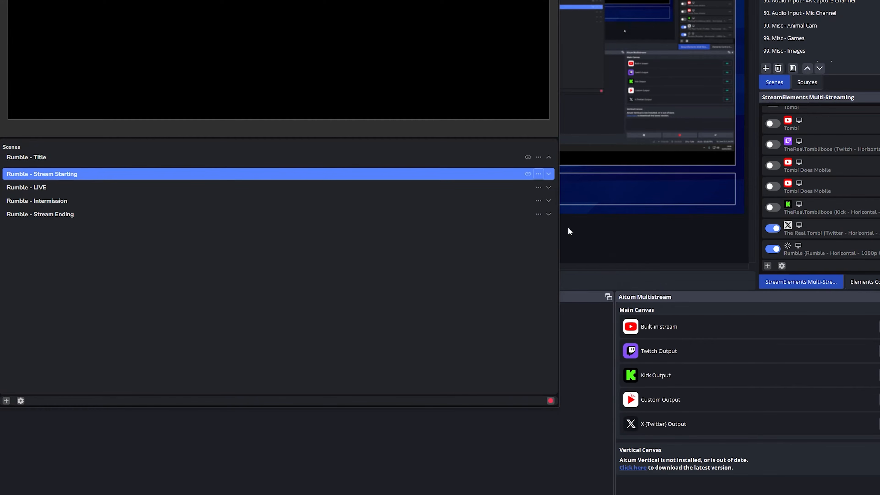
Link Rumble - LIVE to the main scene 03. Live - Gaming, and Rumble - Intermission to 04. Intermission.
{"action": "left_click", "coordinate": [538, 187]}
{"action": "mouse_move", "coordinate": [565, 234]}
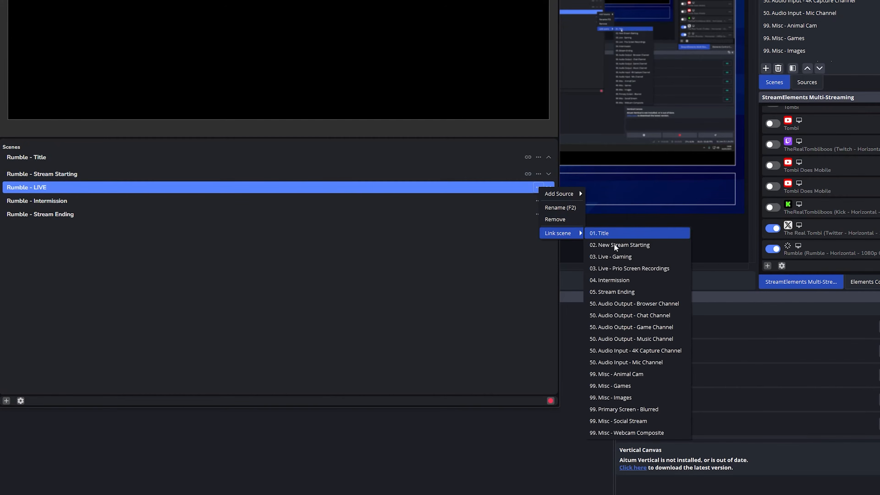
{"action": "left_click", "coordinate": [619, 256]}
{"action": "left_click", "coordinate": [538, 201]}
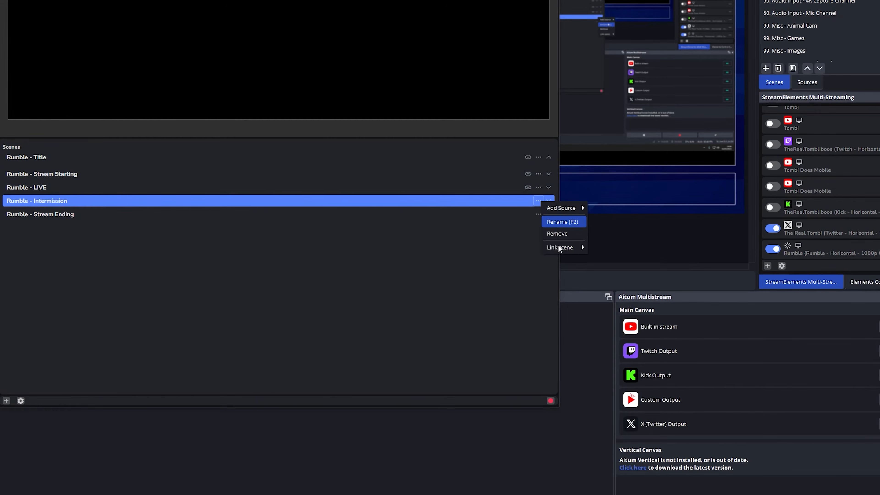
{"action": "mouse_move", "coordinate": [574, 248]}
{"action": "left_click", "coordinate": [618, 282]}
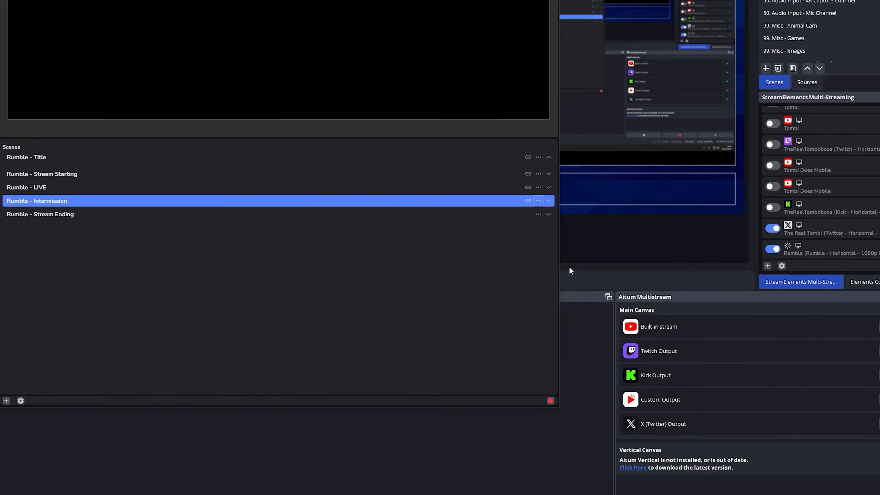
Link Rumble - Stream Ending to the main scene 05. Stream Ending.
{"action": "left_click", "coordinate": [539, 215]}
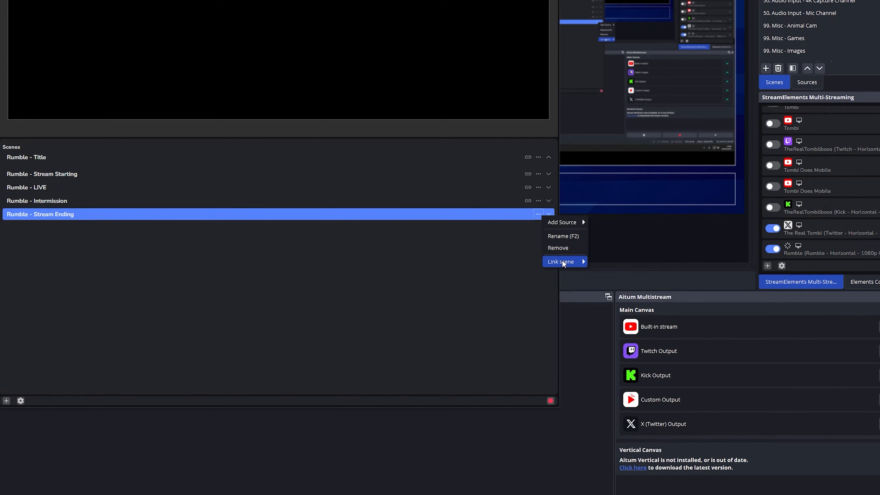
{"action": "mouse_move", "coordinate": [564, 261]}
{"action": "left_click", "coordinate": [615, 320]}
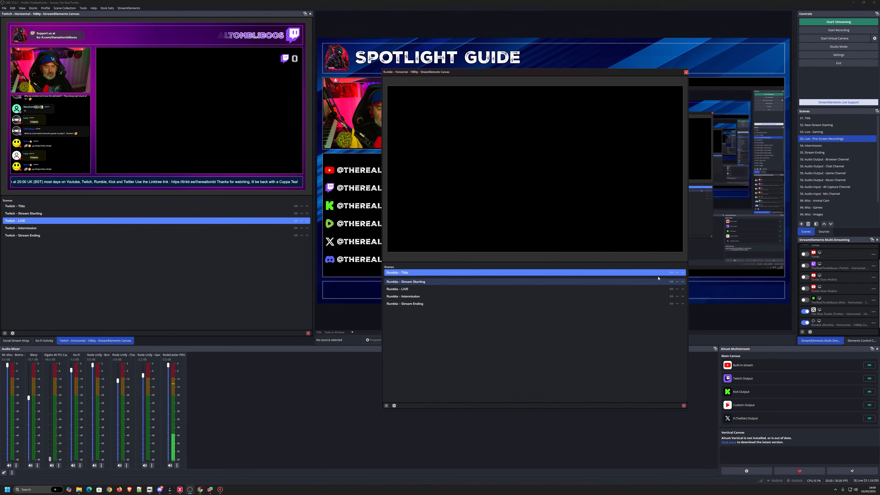
Add the existing scene 01. Title as a visible scene source in Rumble - Title.
{"action": "left_click", "coordinate": [677, 273]}
{"action": "mouse_move", "coordinate": [691, 274]}
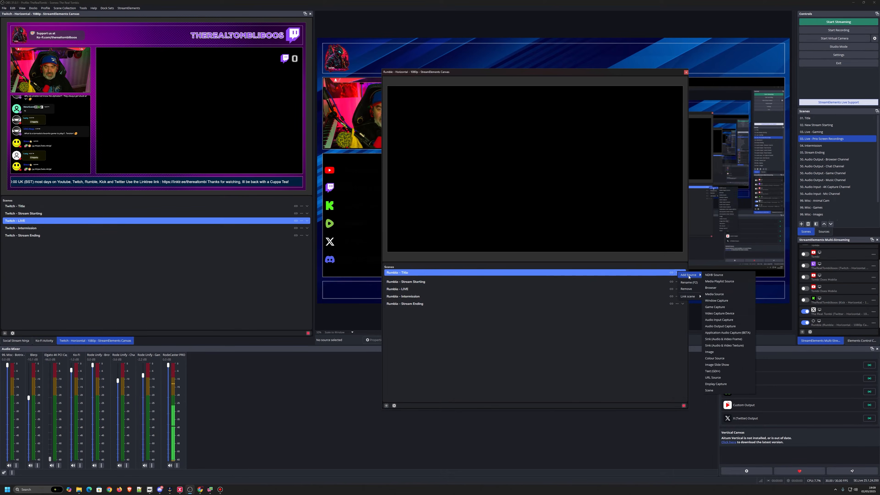
{"action": "left_click", "coordinate": [722, 391]}
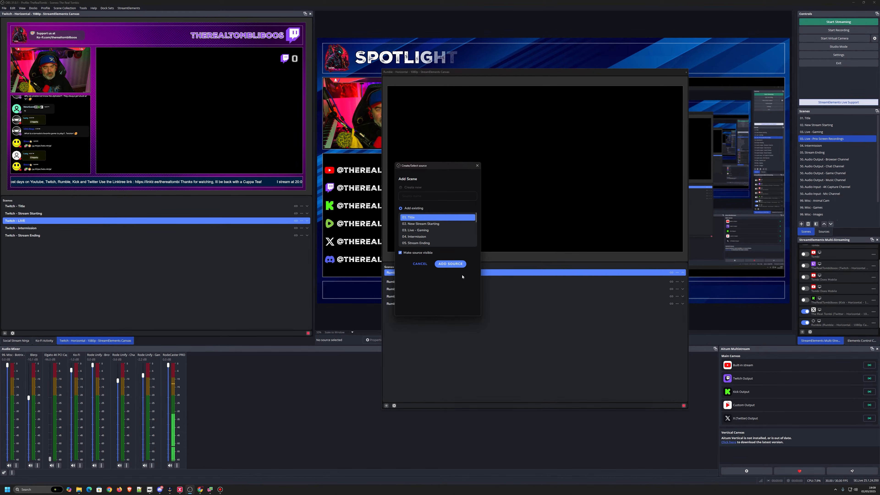
{"action": "key", "text": "Return"}
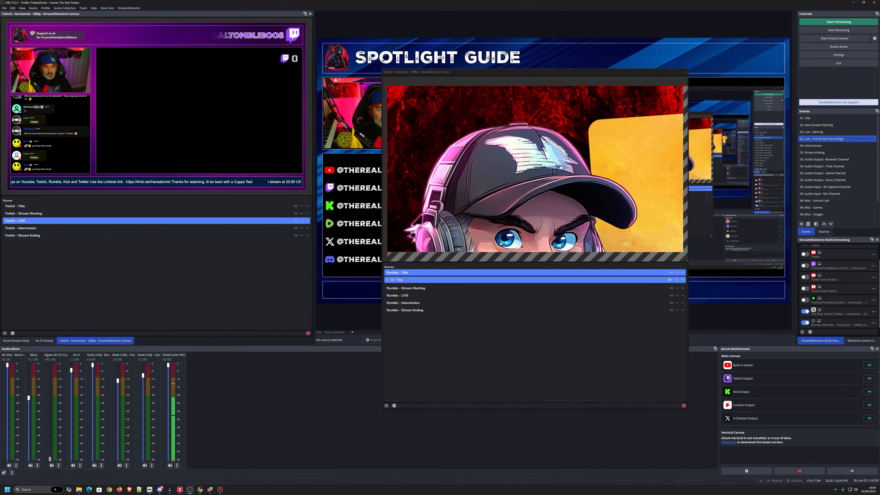
Fit the 01. Title source to the screen and collapse the Rumble - Title scene's source list.
{"action": "right_click", "coordinate": [682, 281]}
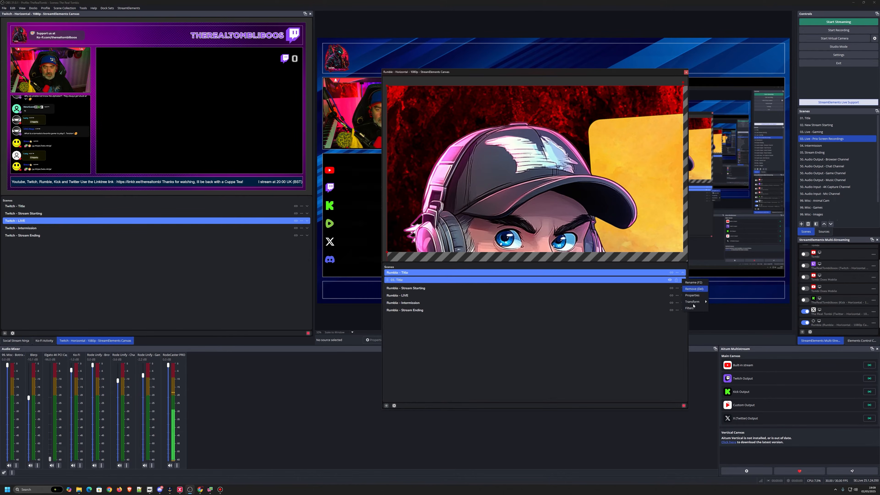
{"action": "mouse_move", "coordinate": [703, 304]}
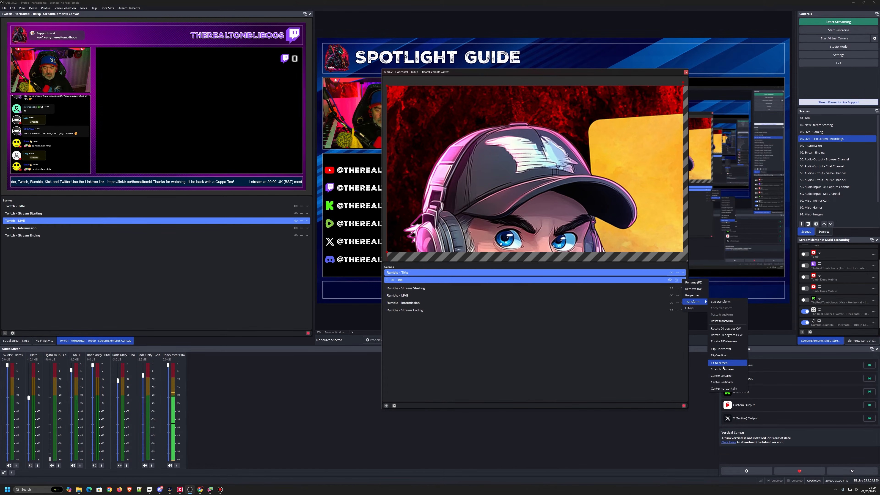
{"action": "left_click", "coordinate": [724, 364]}
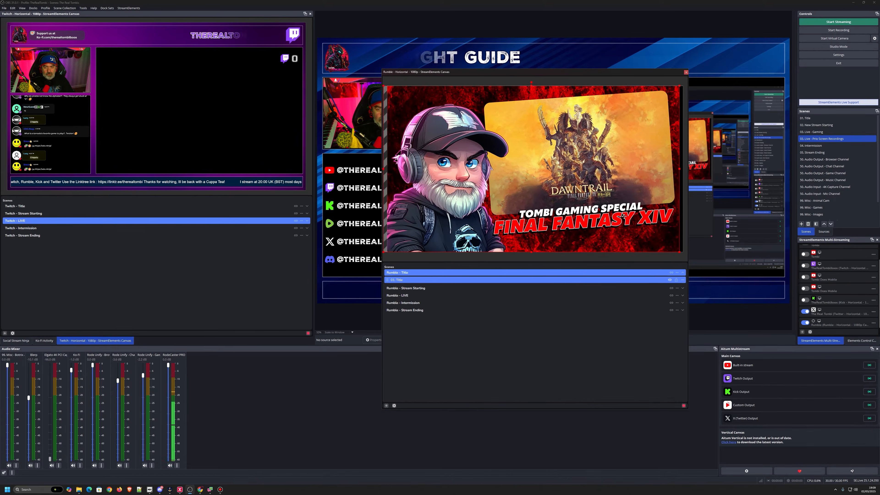
{"action": "left_click", "coordinate": [684, 273]}
Add the existing scene 02. New Stream Starting as a source in Rumble - Stream Starting and fit it to the screen.
{"action": "left_click", "coordinate": [677, 281]}
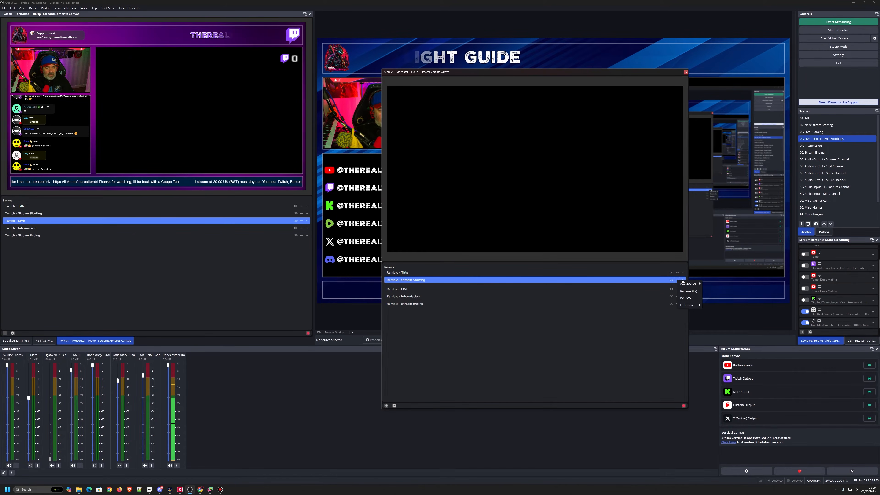
{"action": "mouse_move", "coordinate": [684, 283]}
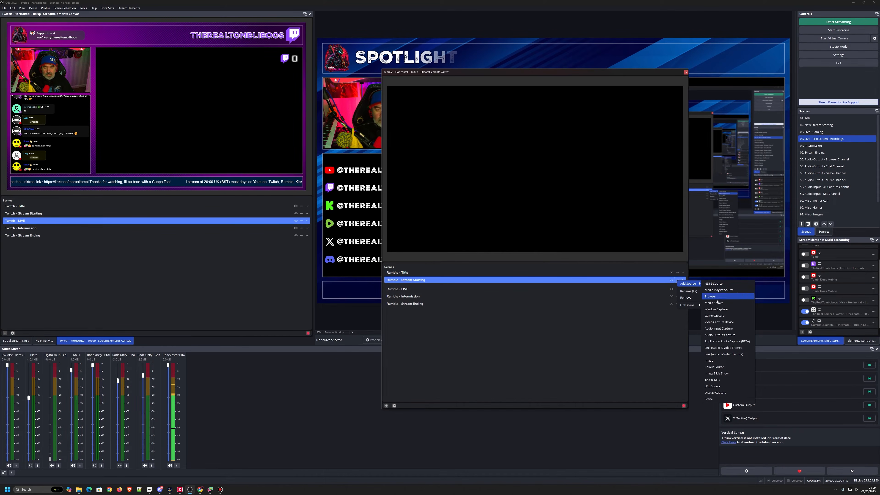
{"action": "left_click", "coordinate": [713, 399]}
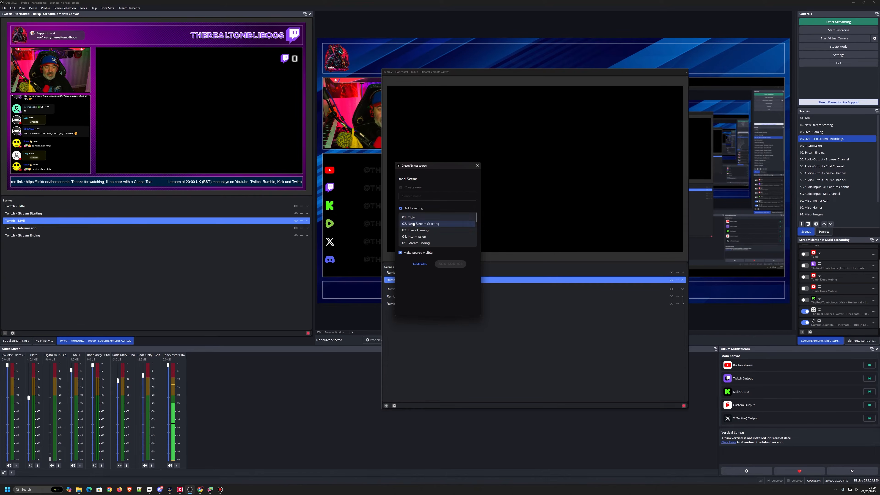
{"action": "left_click", "coordinate": [424, 224]}
{"action": "left_click", "coordinate": [451, 264]}
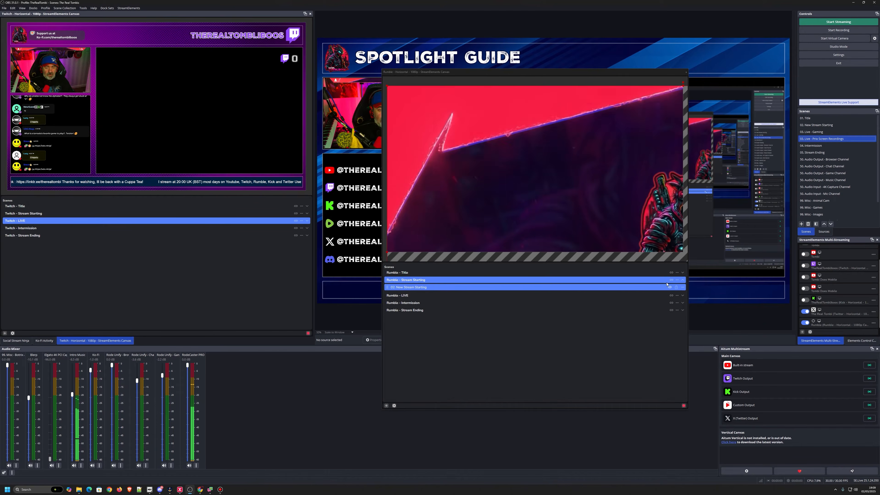
{"action": "left_click", "coordinate": [683, 288]}
{"action": "mouse_move", "coordinate": [704, 310]}
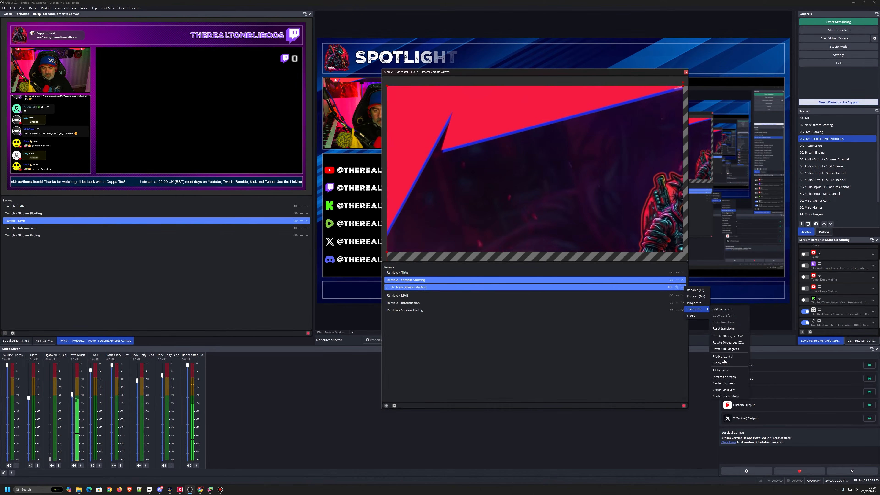
{"action": "left_click", "coordinate": [726, 370]}
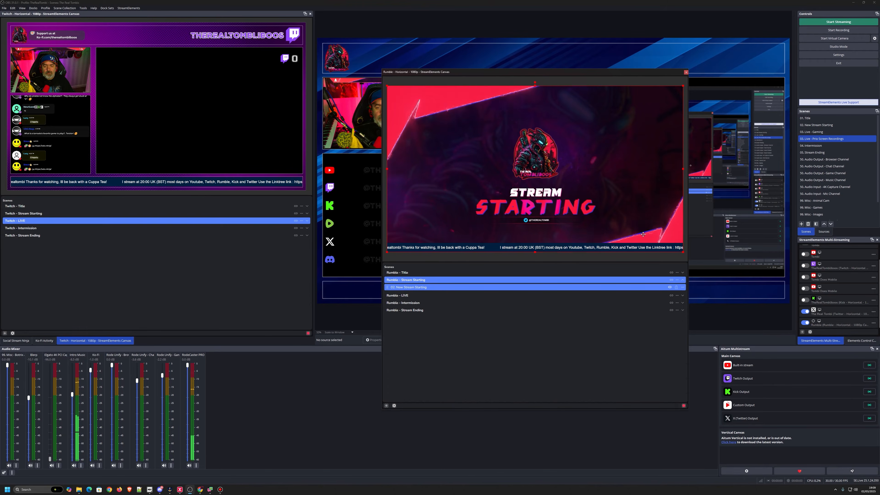
Add the existing scene 04. Intermission as a visible source in the Rumble - Intermission scene.
{"action": "left_click", "coordinate": [503, 303]}
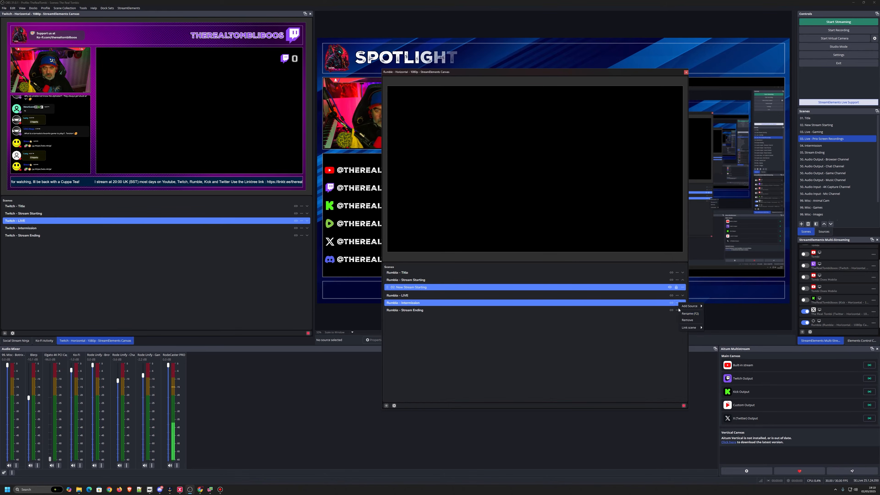
{"action": "mouse_move", "coordinate": [695, 327]}
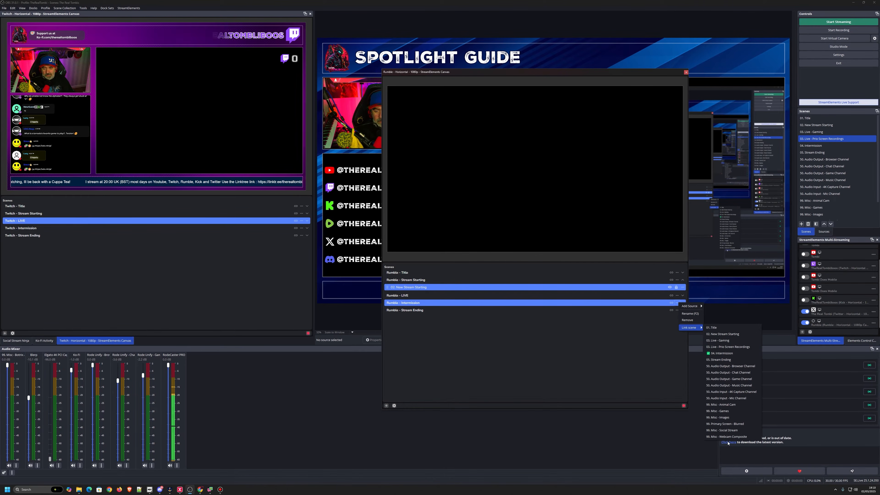
{"action": "mouse_move", "coordinate": [690, 306]}
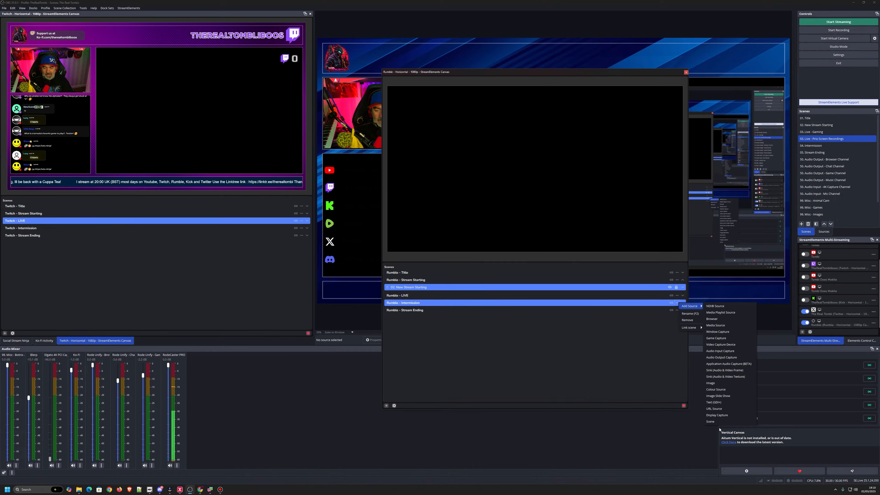
{"action": "left_click", "coordinate": [713, 422]}
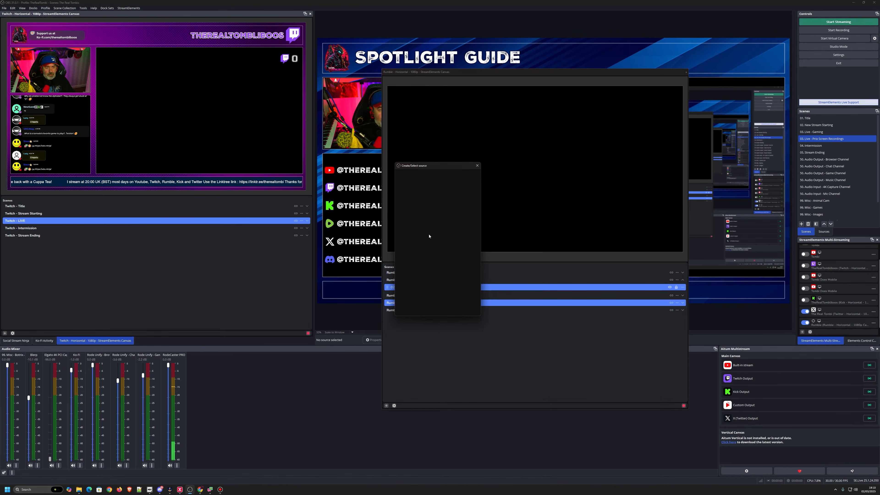
{"action": "left_click", "coordinate": [430, 239]}
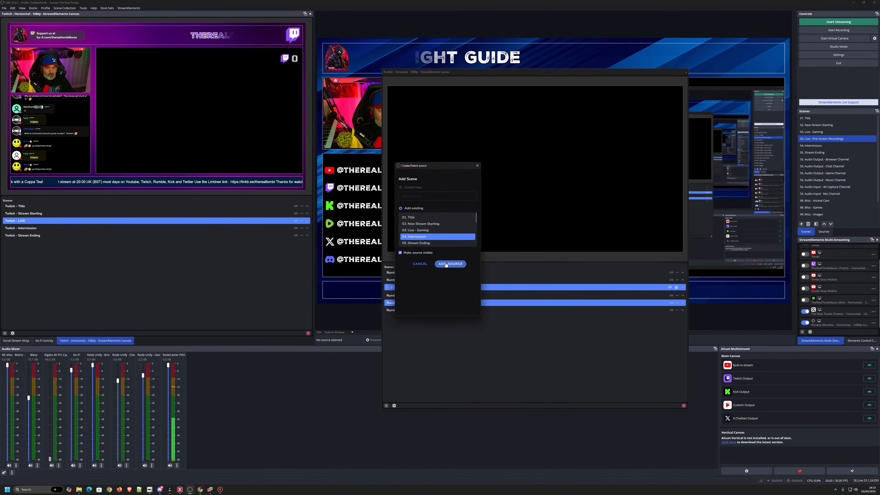
{"action": "left_click", "coordinate": [451, 264]}
Fit the 04. Intermission source to the screen, align it with the Rumble canvas and lock it.
{"action": "left_click", "coordinate": [682, 309]}
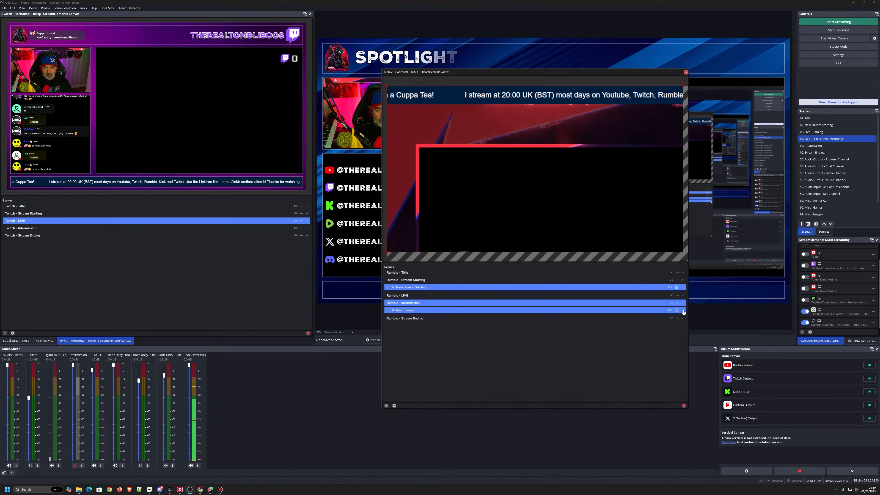
{"action": "mouse_move", "coordinate": [695, 333]}
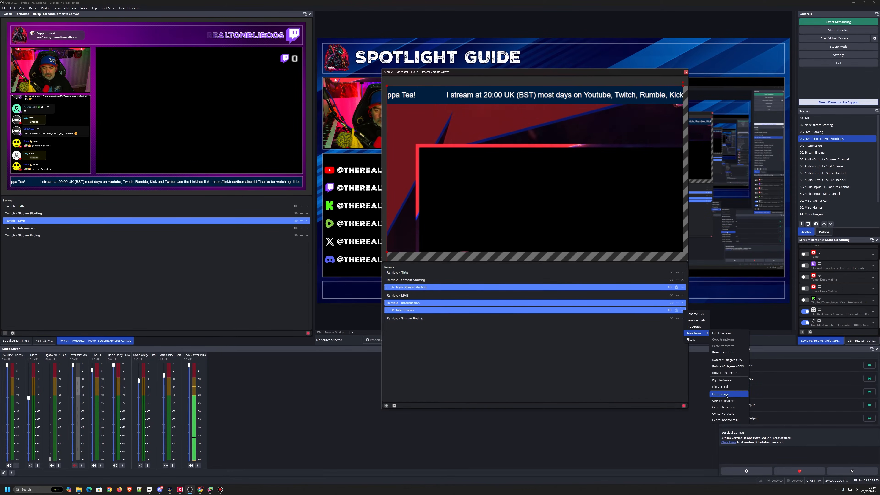
{"action": "left_click", "coordinate": [722, 387]}
{"action": "left_click_drag", "start_coordinate": [628, 215], "coordinate": [625, 220]}
{"action": "left_click", "coordinate": [676, 310]}
Add the existing scene 05. Stream Ending as a visible source in the Rumble - Stream Ending scene.
{"action": "left_click", "coordinate": [684, 319]}
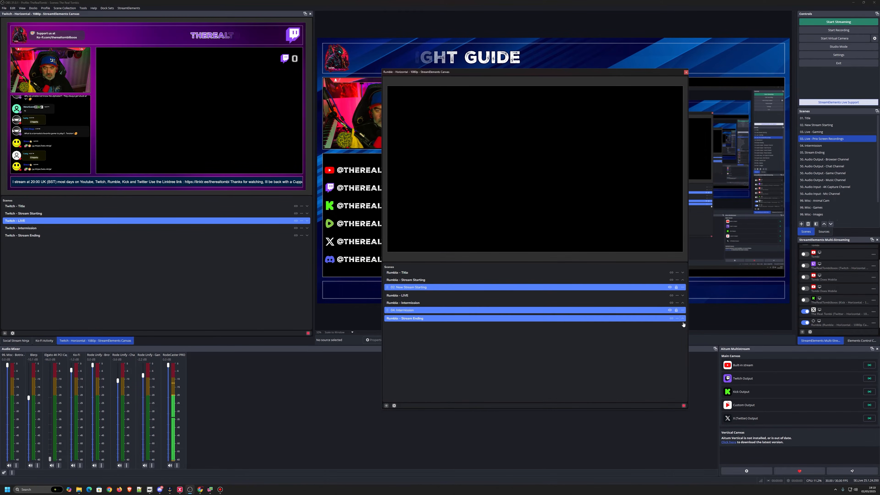
{"action": "left_click", "coordinate": [683, 318]}
{"action": "mouse_move", "coordinate": [701, 321]}
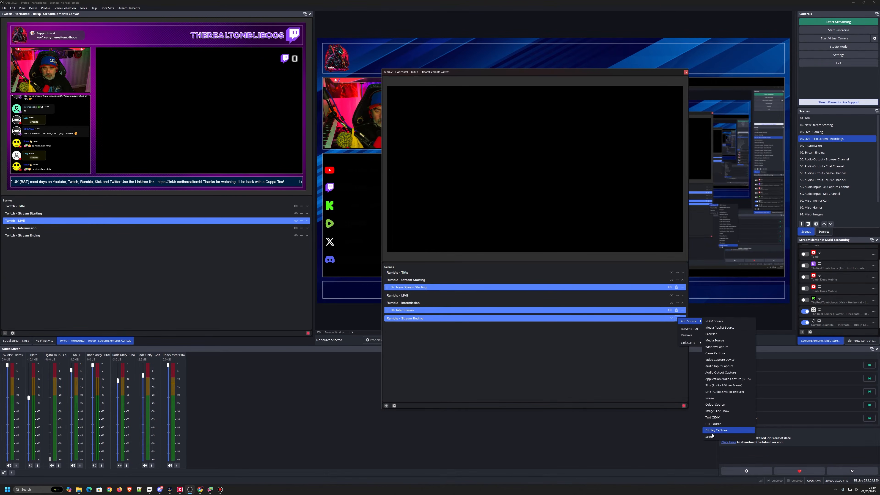
{"action": "left_click", "coordinate": [724, 432]}
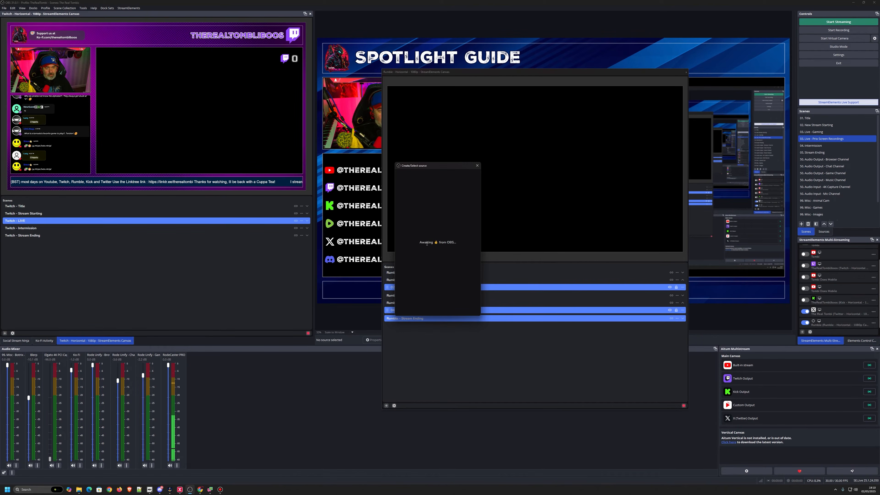
{"action": "left_click", "coordinate": [421, 243]}
{"action": "left_click", "coordinate": [450, 264]}
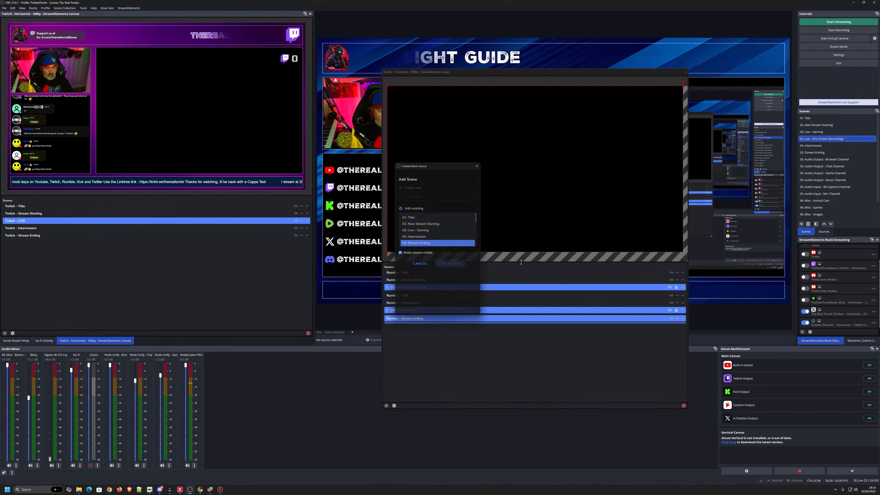
Fit the 05. Stream Ending source to the screen and position it to fill the Rumble canvas.
{"action": "left_click", "coordinate": [683, 327]}
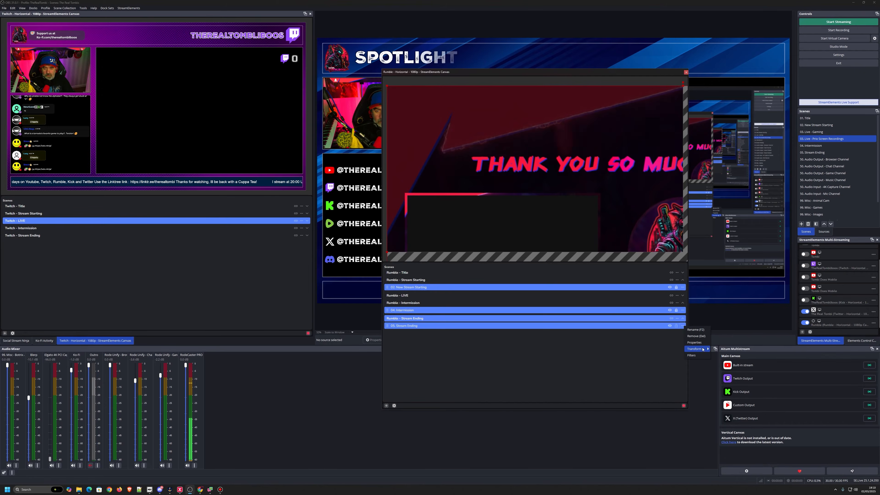
{"action": "mouse_move", "coordinate": [695, 349]}
{"action": "left_click", "coordinate": [722, 410]}
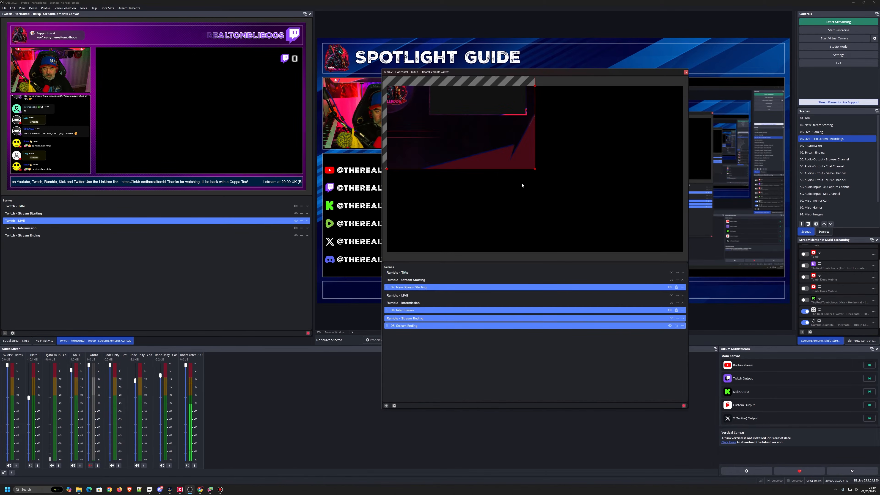
{"action": "left_click_drag", "start_coordinate": [618, 211], "coordinate": [627, 220]}
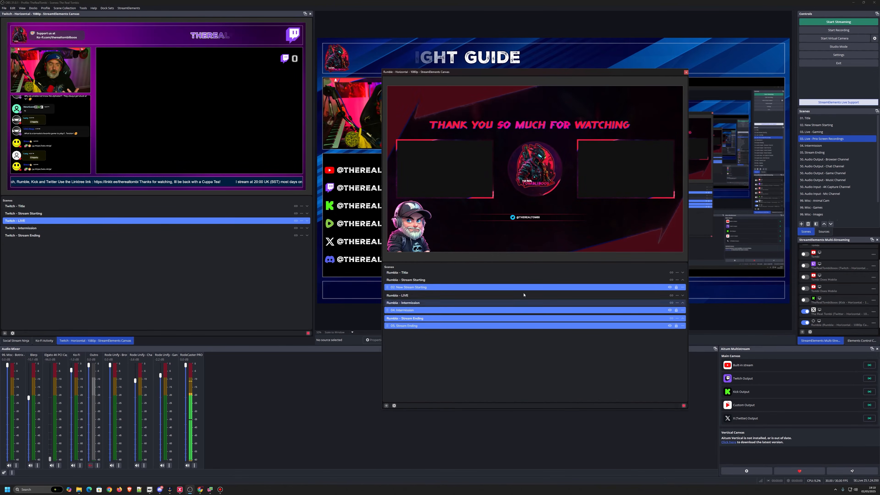
Switch through the main title, starting, live, intermission and ending scenes to check the linked canvases, finishing on the screen recordings scene.
{"action": "left_click", "coordinate": [808, 118]}
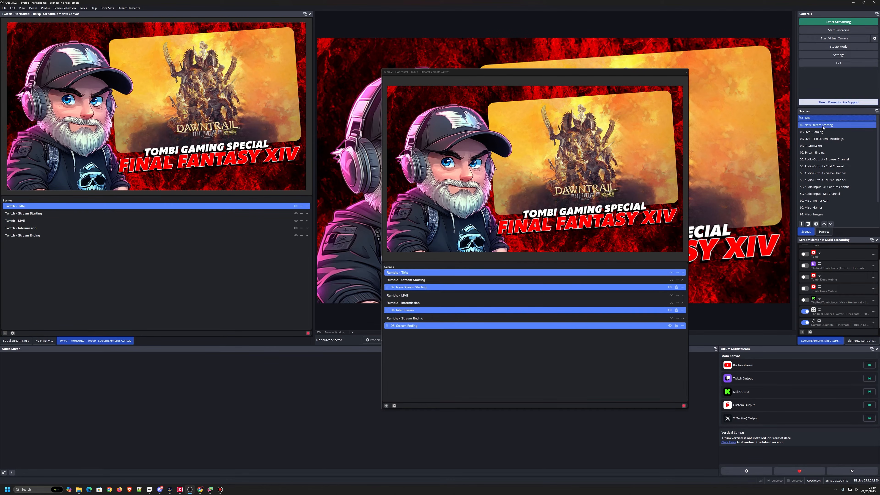
{"action": "left_click", "coordinate": [823, 126]}
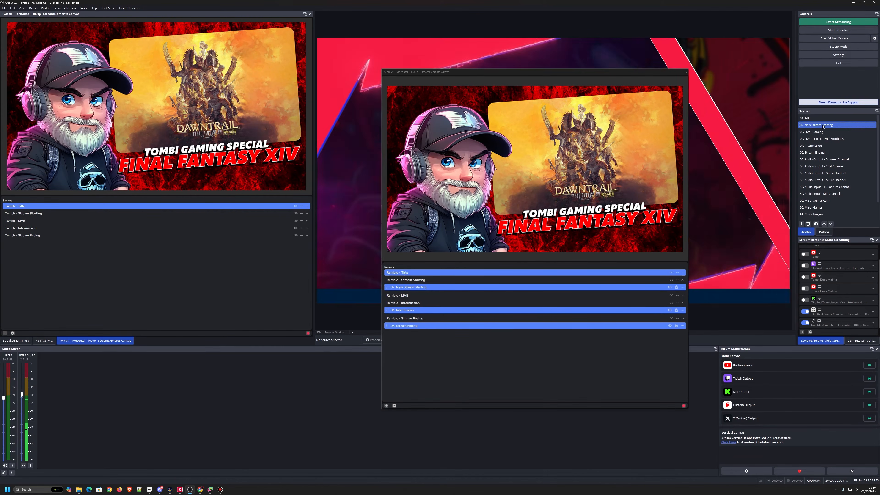
{"action": "left_click", "coordinate": [822, 139]}
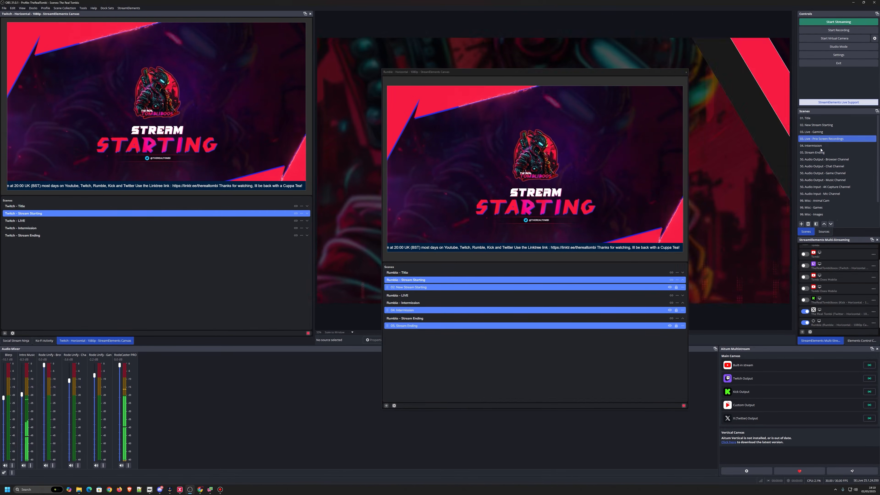
{"action": "left_click", "coordinate": [820, 146]}
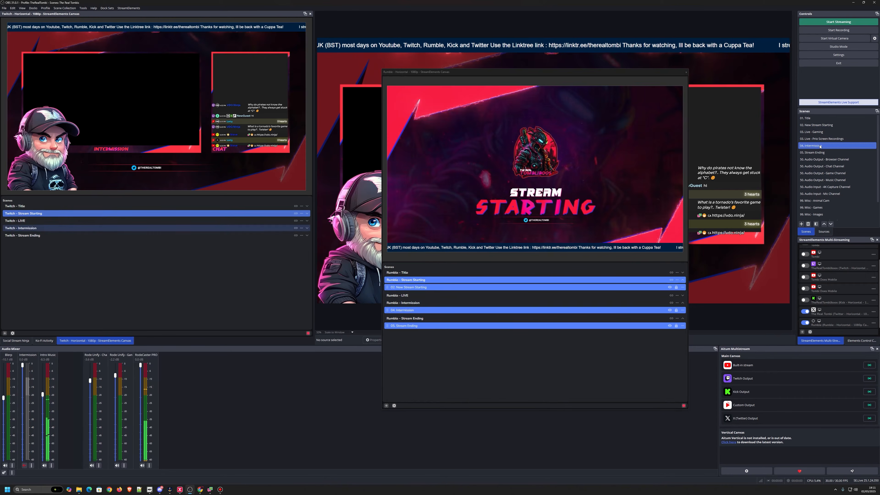
{"action": "left_click", "coordinate": [823, 153]}
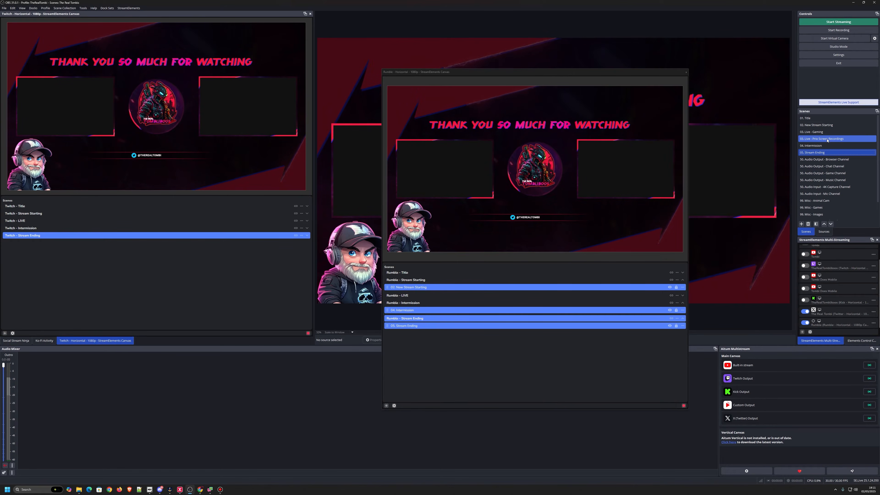
{"action": "left_click", "coordinate": [828, 141]}
Move the Rumble canvas window clear of the webcam preview and collapse the source lists of its Stream Ending, Stream Starting and Intermission scenes.
{"action": "left_click_drag", "start_coordinate": [625, 72], "coordinate": [559, 95]}
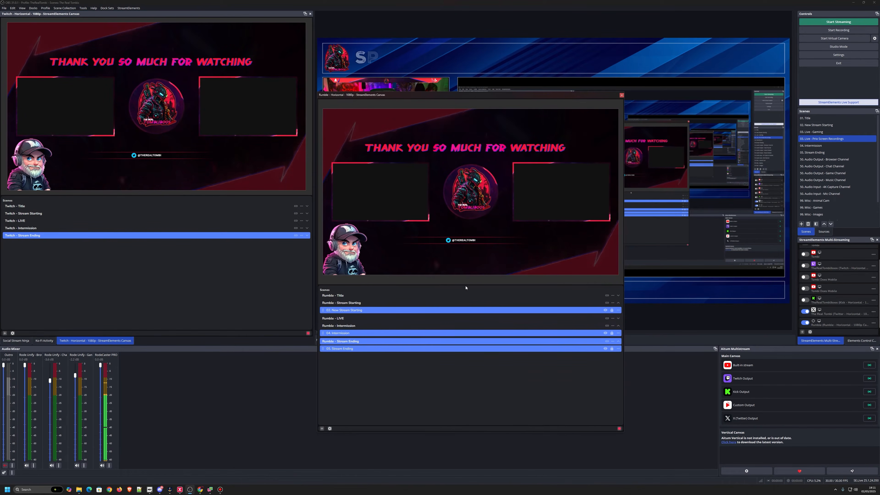
{"action": "left_click_drag", "start_coordinate": [452, 96], "coordinate": [588, 40]}
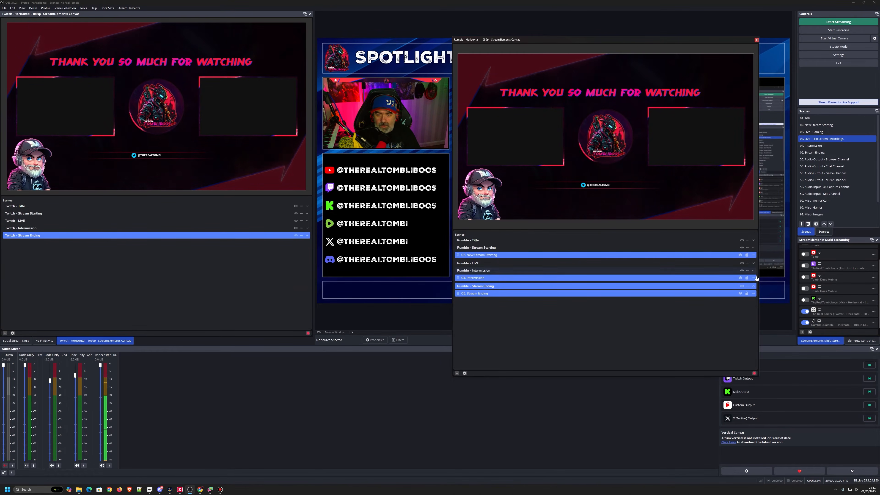
{"action": "left_click", "coordinate": [754, 287]}
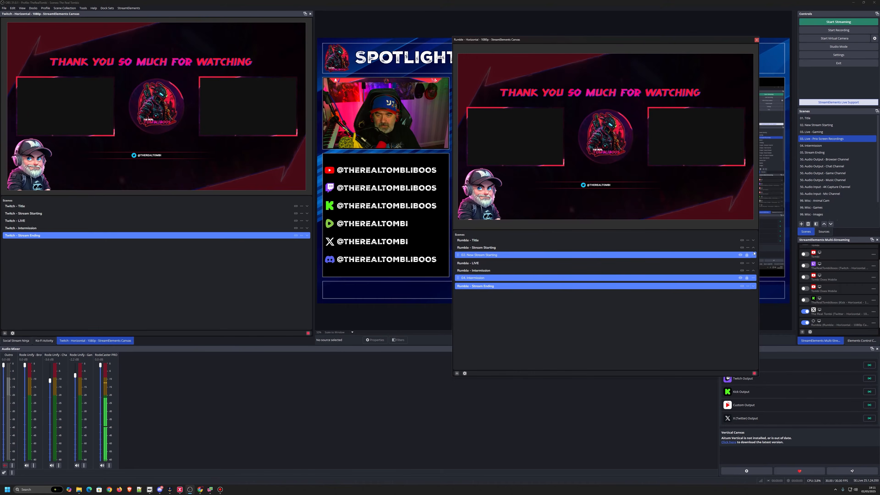
{"action": "left_click", "coordinate": [753, 248]}
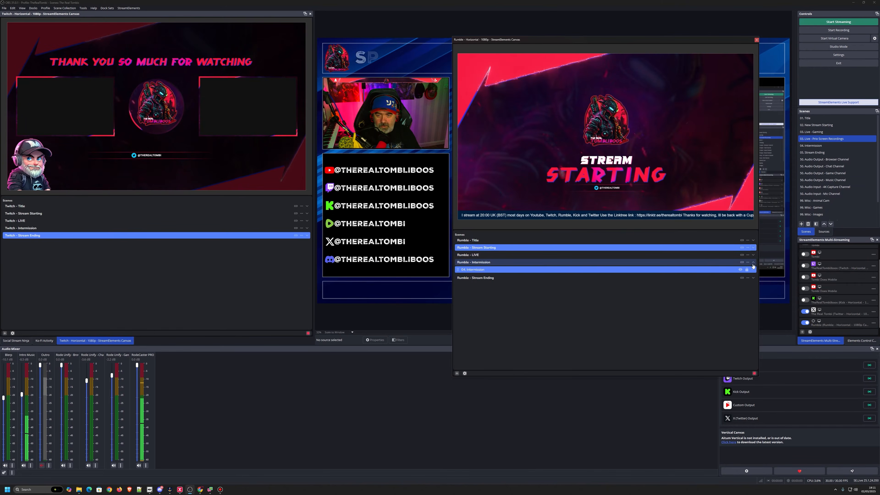
{"action": "left_click", "coordinate": [754, 263]}
Select the Rumble - LIVE scene and expand the Twitch - LIVE scene to review its sources.
{"action": "left_click", "coordinate": [501, 256]}
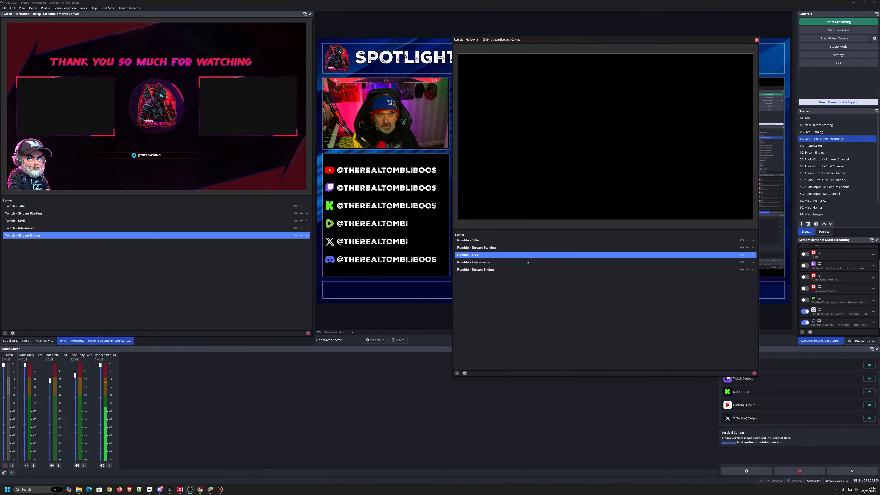
{"action": "left_click", "coordinate": [306, 221]}
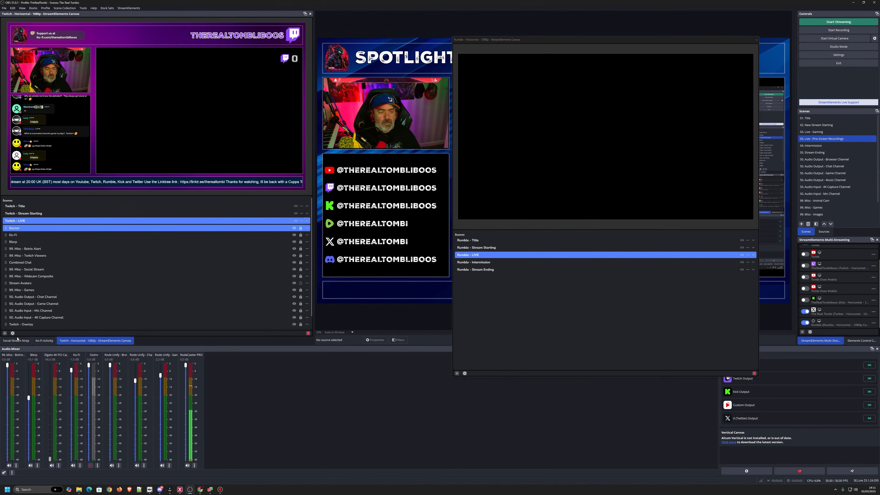
{"action": "scroll", "coordinate": [18, 254], "scroll_direction": "down", "scroll_amount": 2}
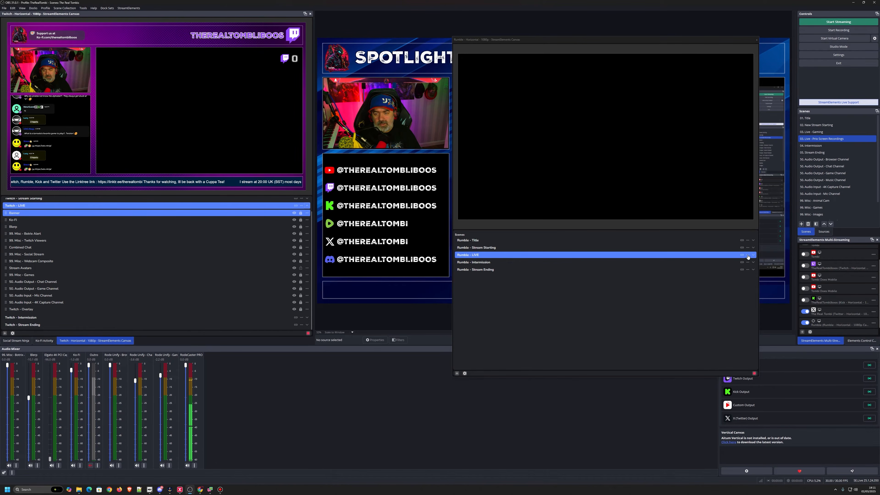
{"action": "mouse_move", "coordinate": [764, 260]}
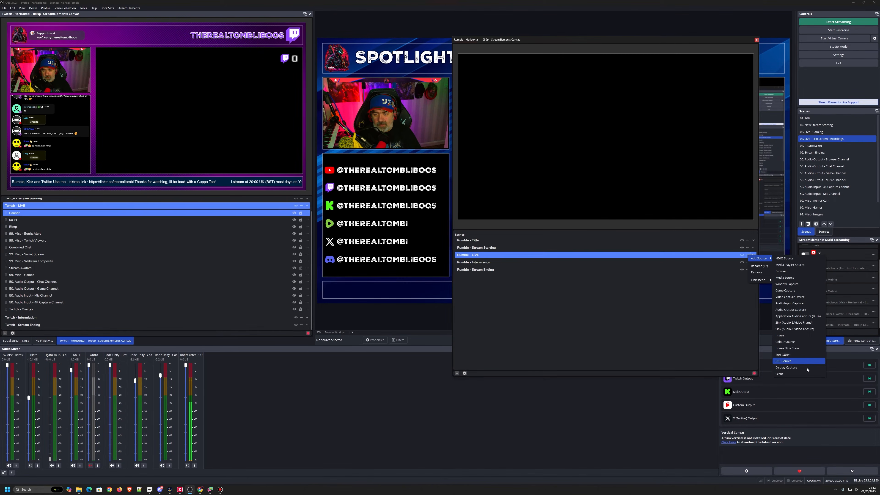
{"action": "left_click", "coordinate": [799, 374]}
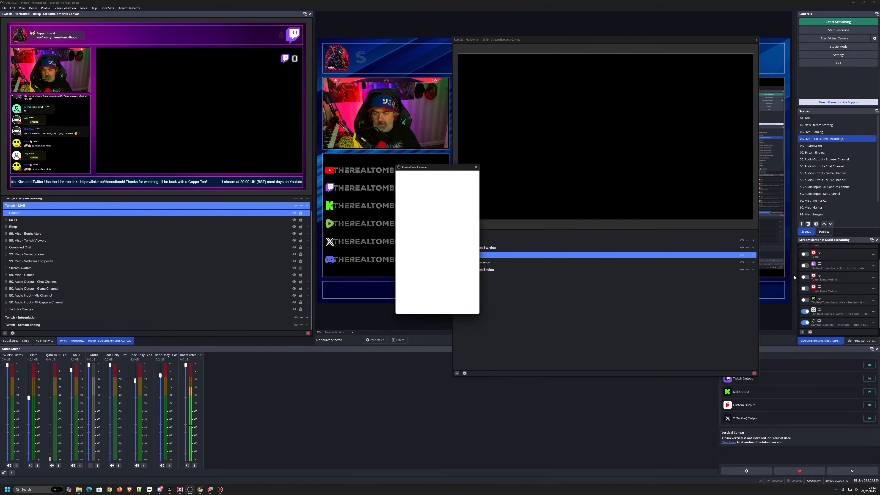
{"action": "left_click", "coordinate": [478, 166]}
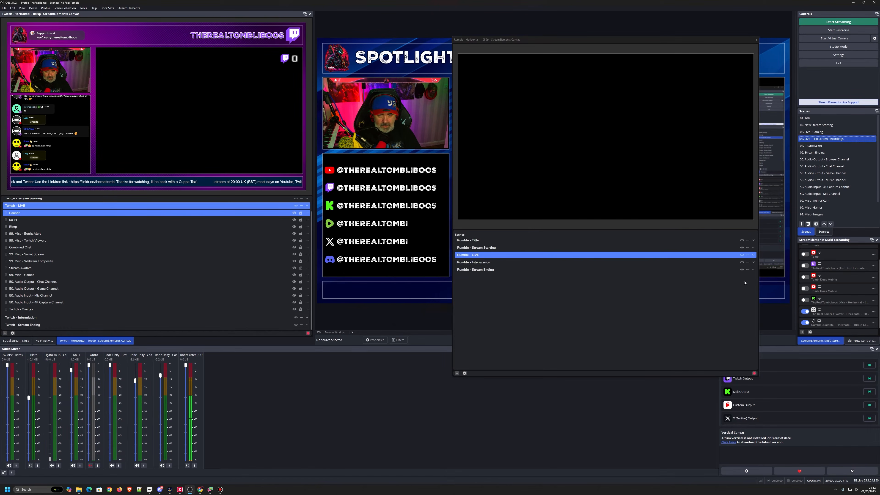
Create a new visible Media Source named Rumble - Overlay in the Rumble - LIVE scene.
{"action": "left_click", "coordinate": [748, 255]}
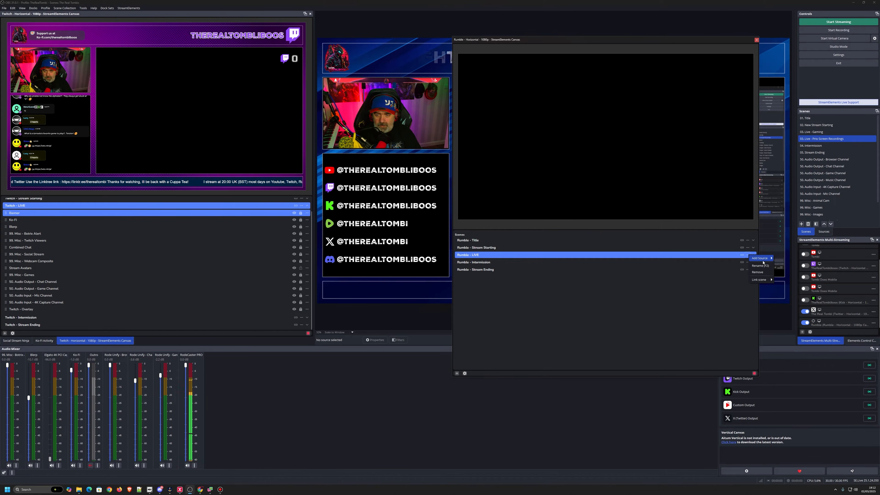
{"action": "mouse_move", "coordinate": [763, 262]}
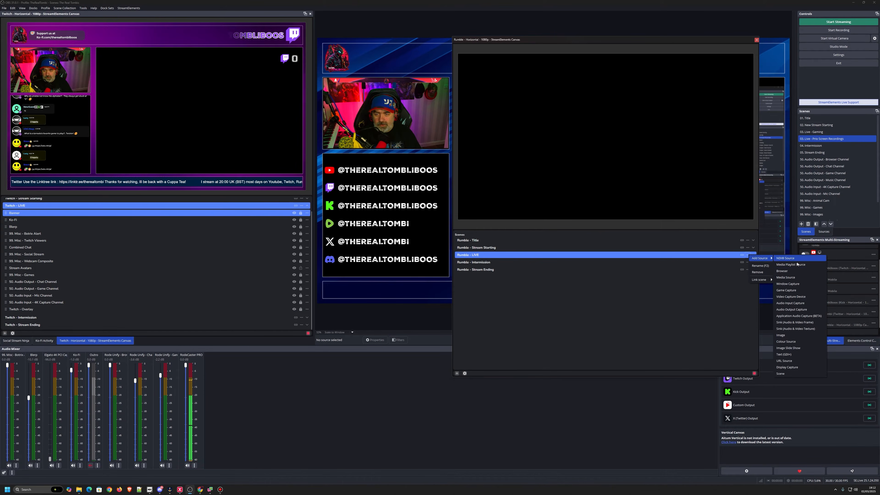
{"action": "left_click", "coordinate": [787, 279]}
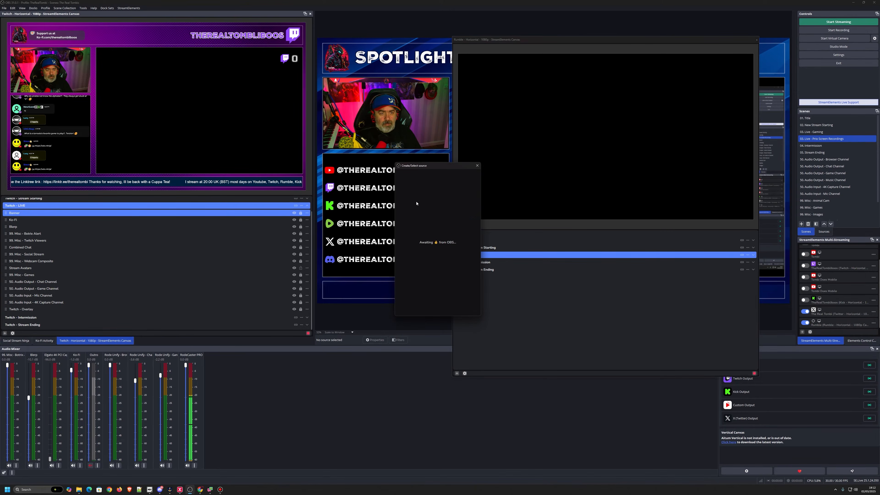
{"action": "type", "text": "Rumble -"}
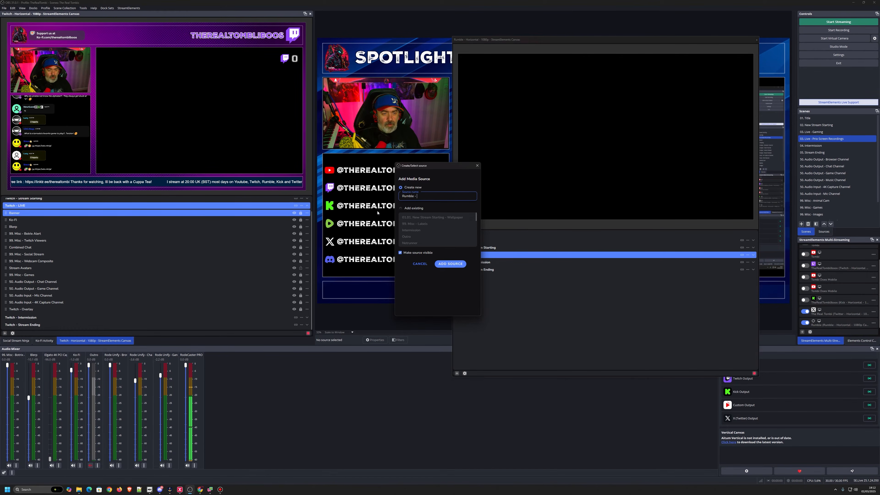
{"action": "type", "text": " Overlay"}
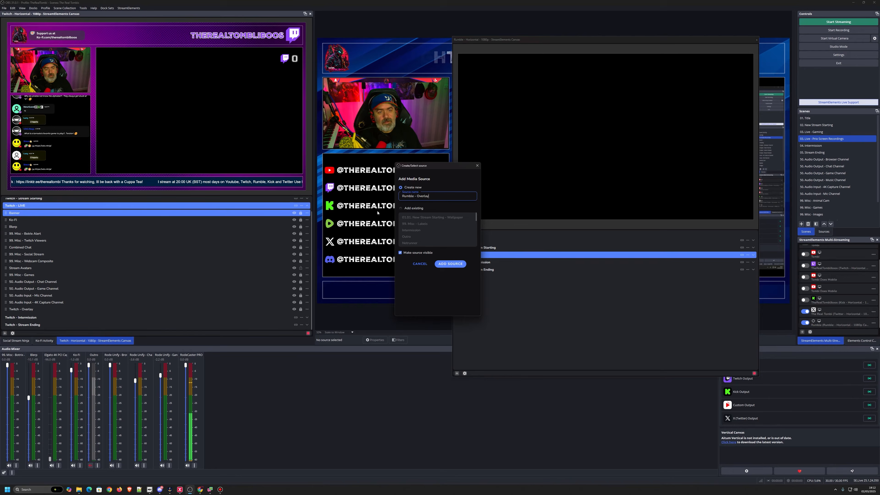
{"action": "left_click", "coordinate": [455, 263]}
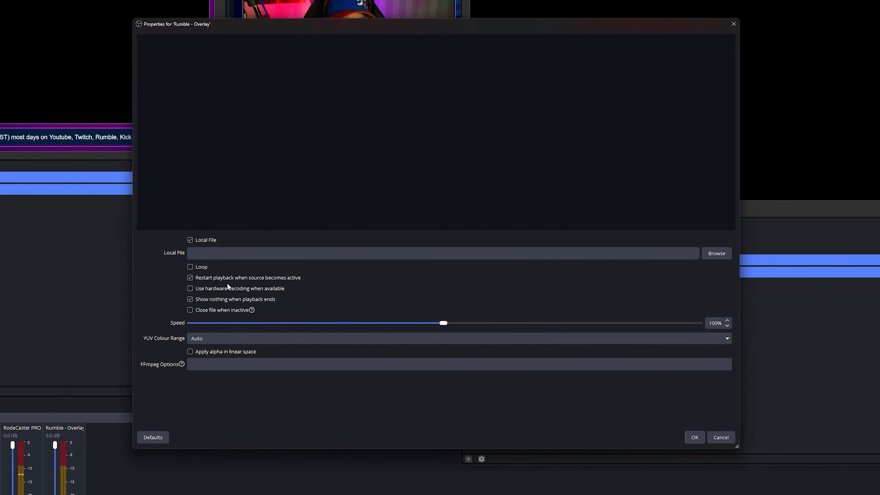
Enable looping, hardware decoding and closing when inactive for Rumble - Overlay, and load Rumble Layout - Horizontal v 2 from the Webm Media folder.
{"action": "left_click", "coordinate": [204, 289]}
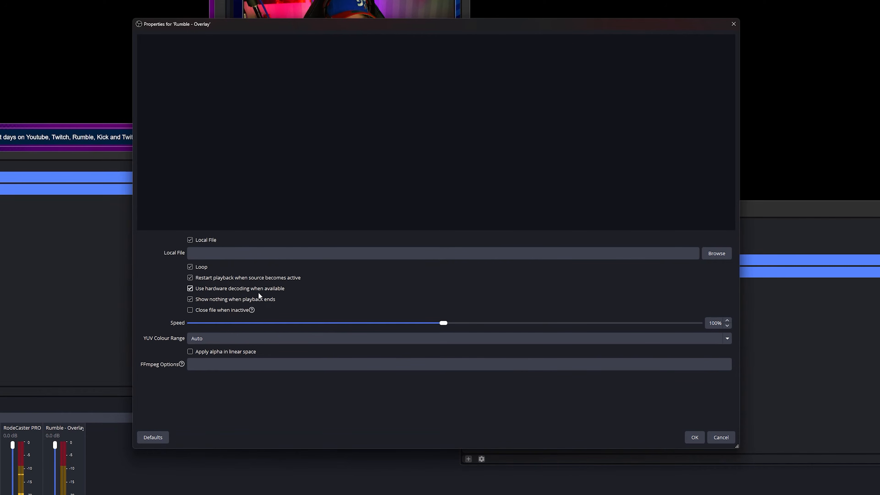
{"action": "left_click", "coordinate": [218, 310]}
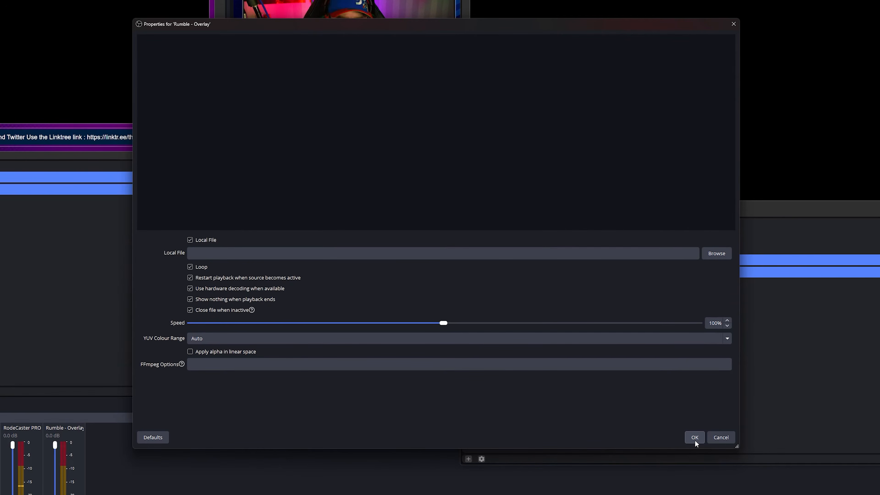
{"action": "left_click", "coordinate": [724, 254]}
{"action": "scroll", "coordinate": [170, 284], "scroll_direction": "down", "scroll_amount": 1}
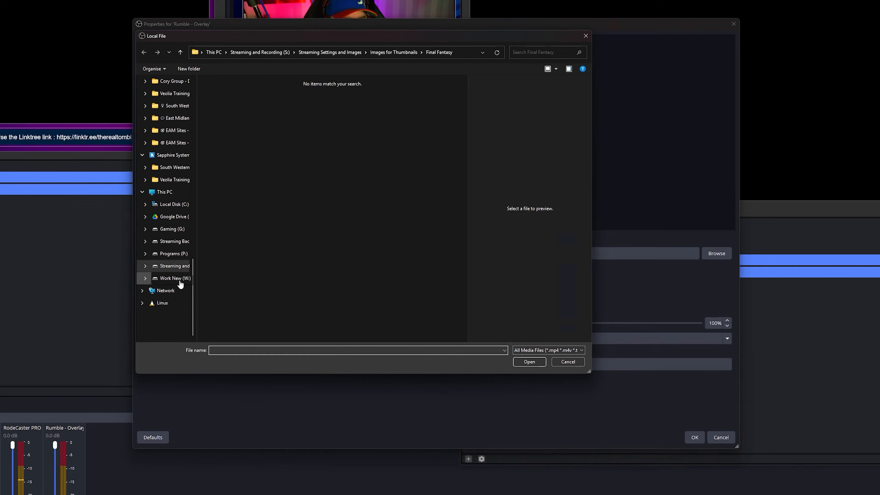
{"action": "left_click", "coordinate": [343, 52]}
{"action": "double_click", "coordinate": [233, 177]}
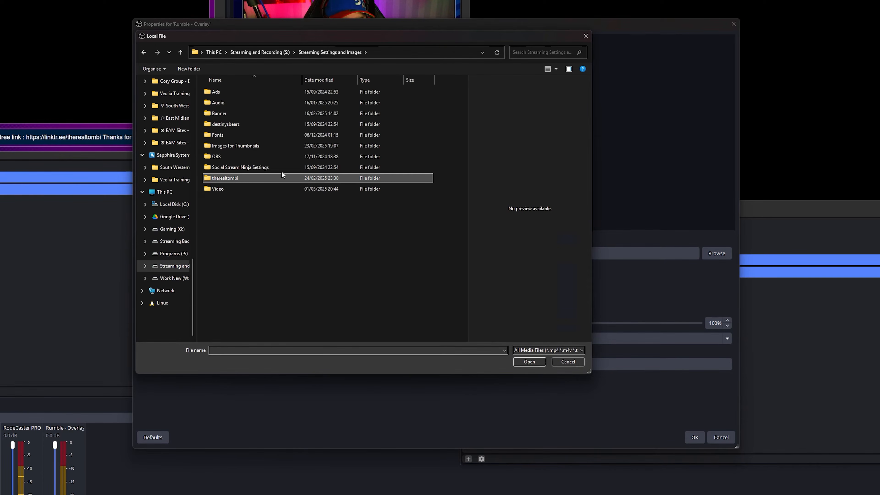
{"action": "double_click", "coordinate": [435, 110]}
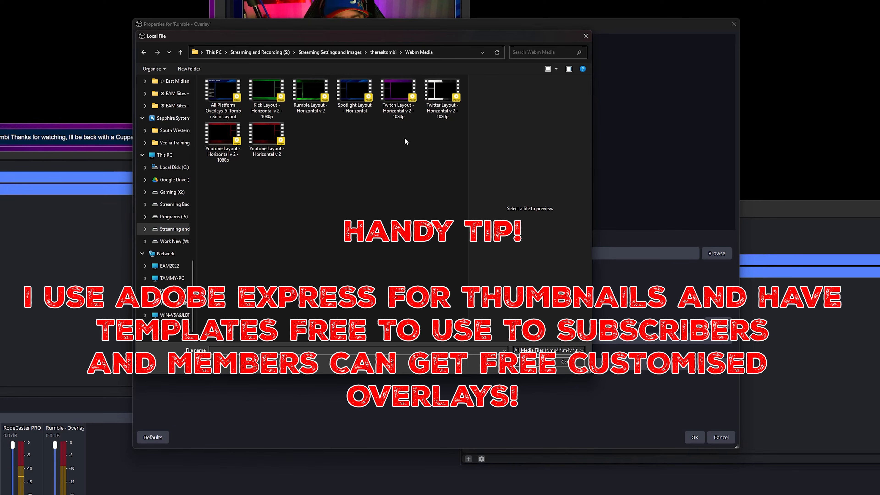
{"action": "double_click", "coordinate": [319, 96]}
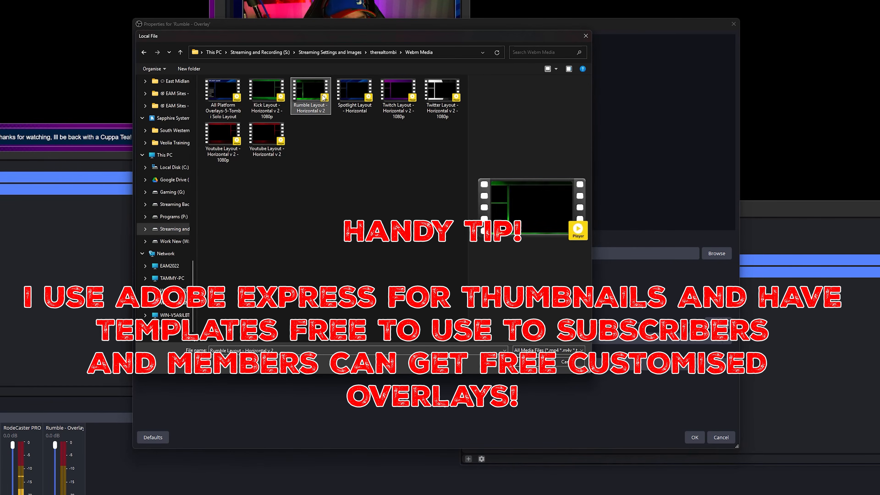
{"action": "left_click", "coordinate": [695, 437]}
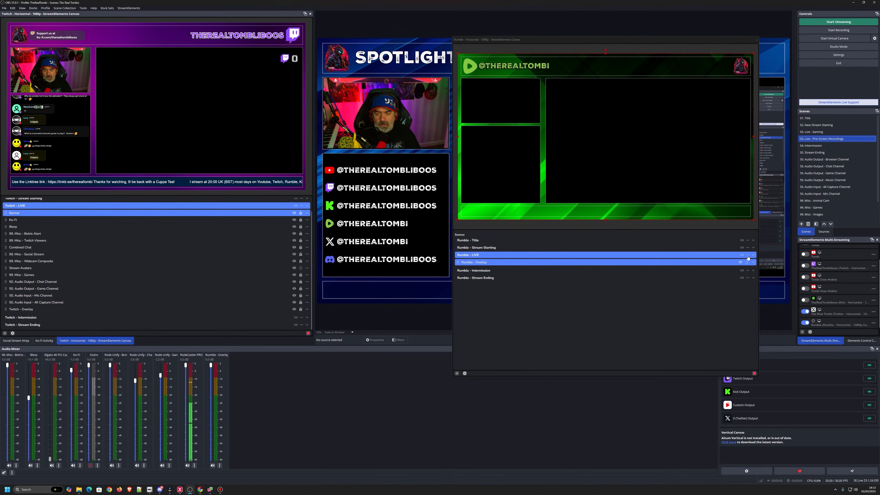
Add the existing scene 50. Audio Input - 4K Capture Channel as a visible source in Rumble - LIVE.
{"action": "mouse_move", "coordinate": [764, 260]}
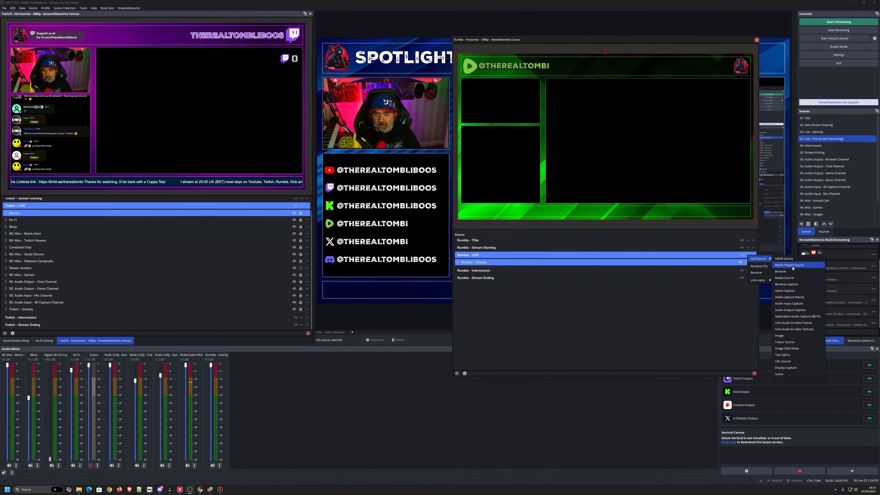
{"action": "left_click", "coordinate": [787, 374]}
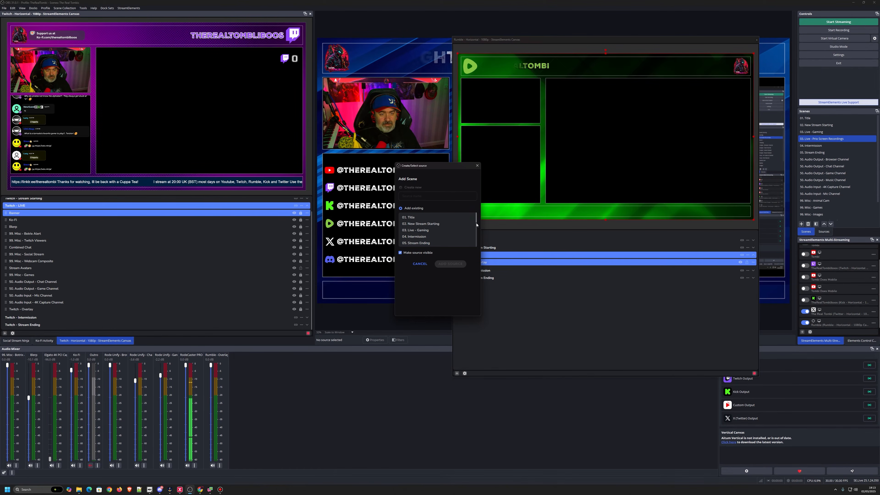
{"action": "left_click_drag", "start_coordinate": [477, 221], "coordinate": [476, 228]}
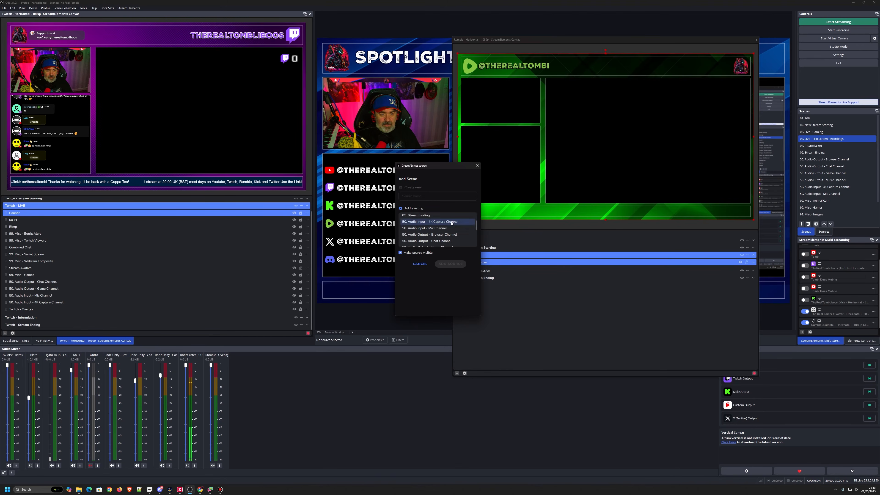
{"action": "left_click", "coordinate": [443, 264]}
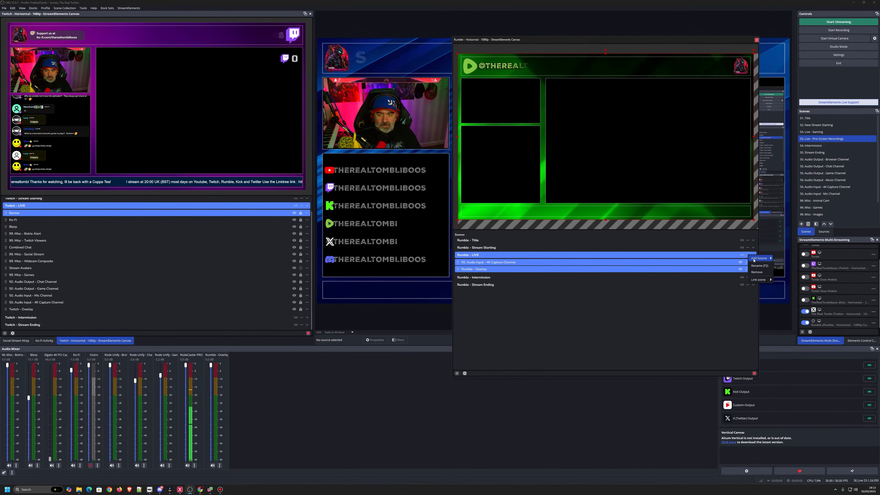
Add the existing scene 50. Audio Input - Mic Channel as a visible source in Rumble - LIVE.
{"action": "left_click", "coordinate": [748, 255]}
{"action": "mouse_move", "coordinate": [762, 258]}
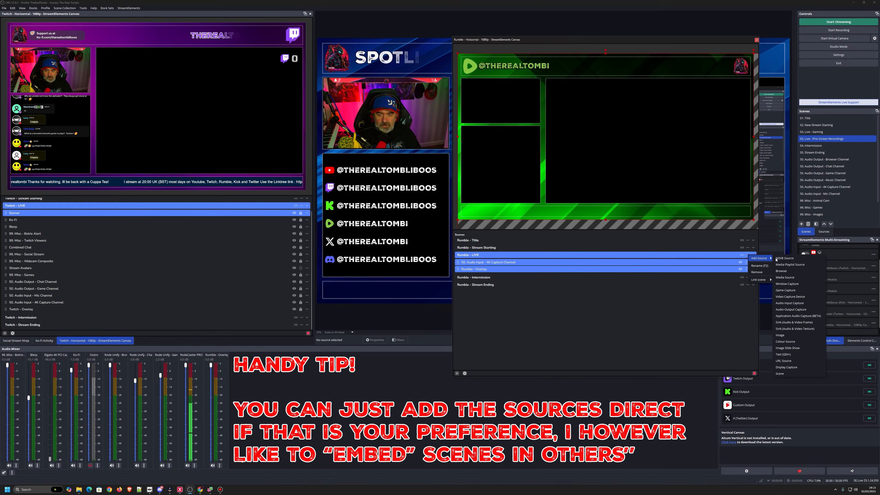
{"action": "left_click", "coordinate": [785, 376]}
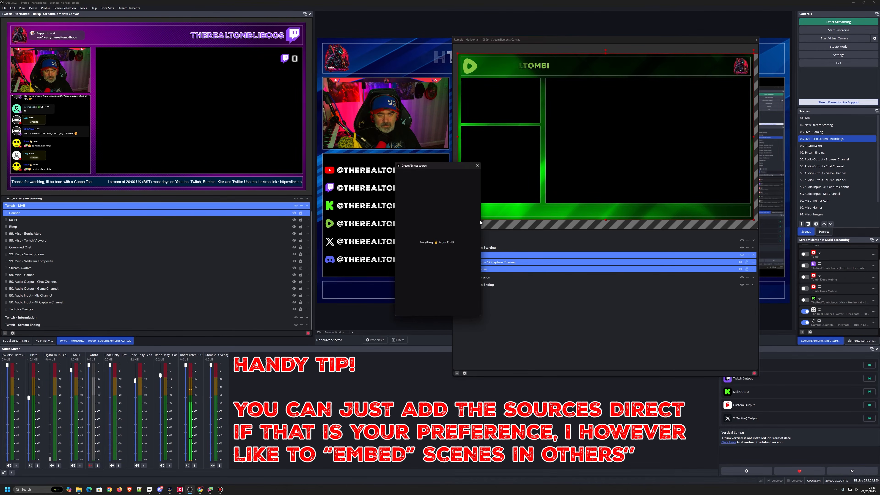
{"action": "scroll", "coordinate": [439, 236], "scroll_direction": "down", "scroll_amount": 1}
{"action": "left_click", "coordinate": [451, 264]}
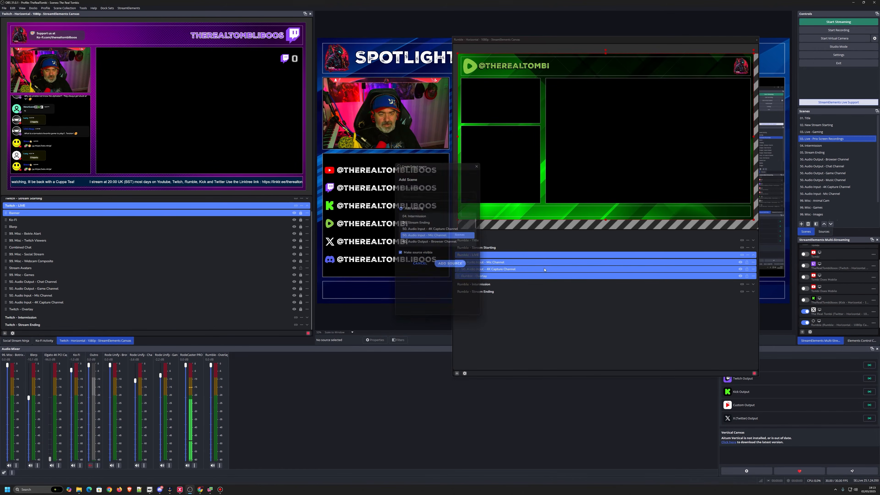
Add the existing scene 50. Audio Output - Game Channel as a visible source in Rumble - LIVE.
{"action": "left_click", "coordinate": [748, 255]}
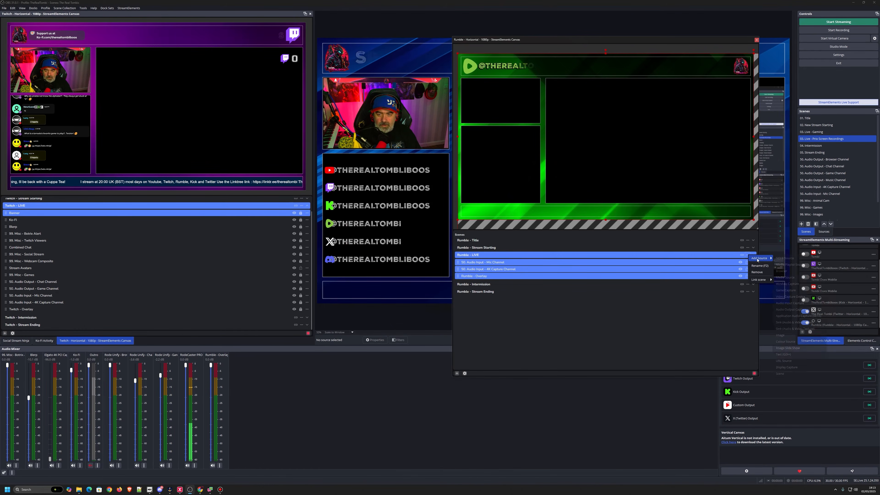
{"action": "mouse_move", "coordinate": [760, 258]}
{"action": "left_click", "coordinate": [789, 370]}
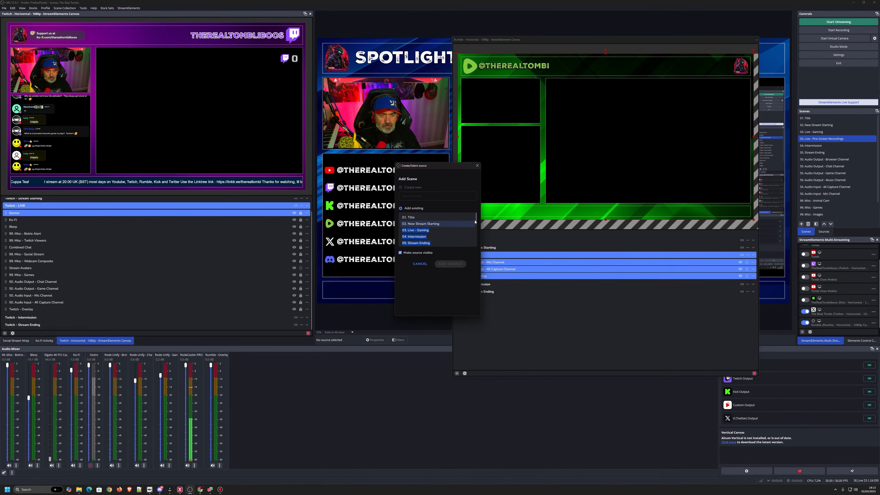
{"action": "scroll", "coordinate": [461, 228], "scroll_direction": "down", "scroll_amount": 3}
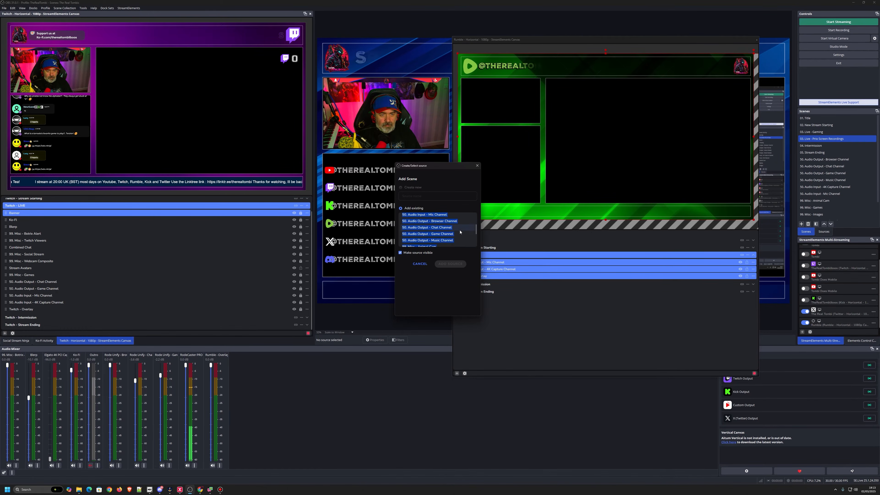
{"action": "left_click", "coordinate": [444, 234]}
{"action": "left_click", "coordinate": [451, 264]}
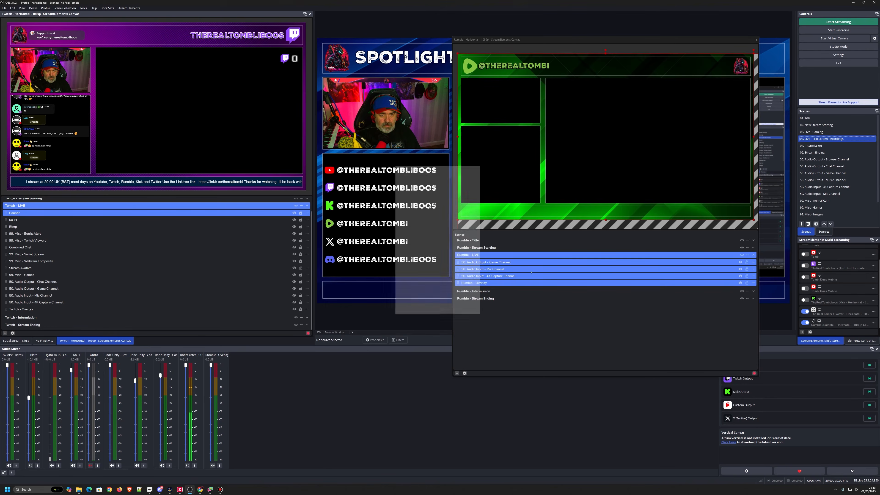
Add the existing scene 50. Audio Output - Chat Channel as a visible source in Rumble - LIVE.
{"action": "left_click", "coordinate": [747, 255]}
{"action": "mouse_move", "coordinate": [761, 258]}
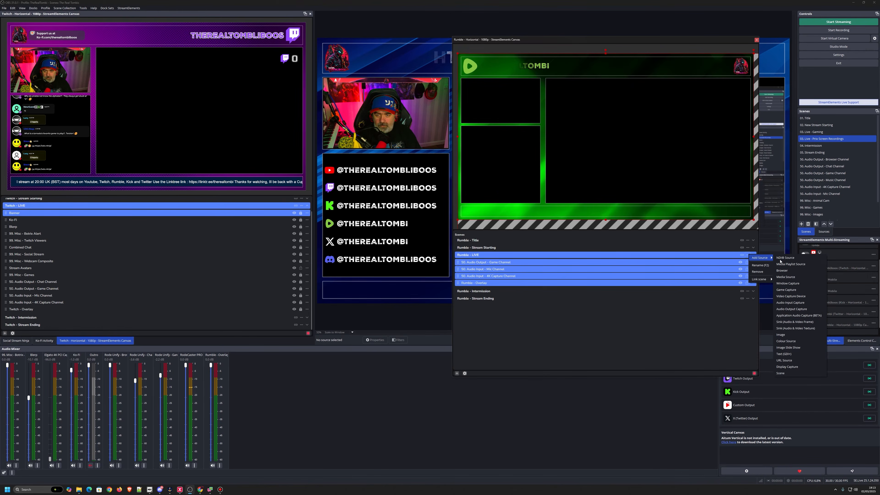
{"action": "left_click", "coordinate": [781, 373]}
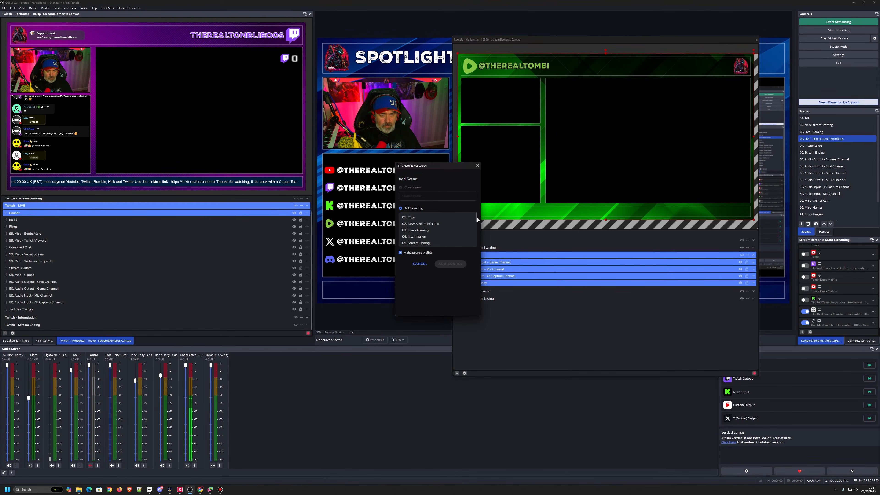
{"action": "scroll", "coordinate": [447, 225], "scroll_direction": "down", "scroll_amount": 2}
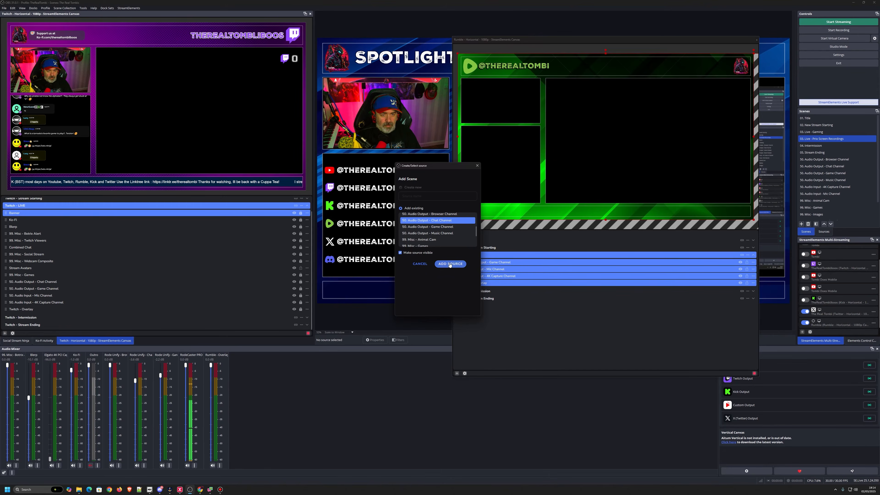
{"action": "left_click", "coordinate": [449, 264]}
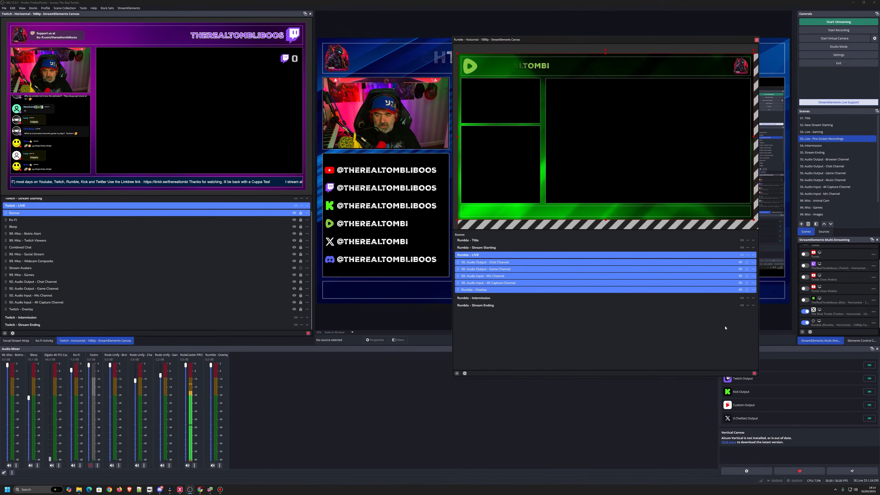
Lock the overlay and the four audio channel sources in Rumble - LIVE, and select the Chat Channel source alone.
{"action": "left_click", "coordinate": [747, 284]}
{"action": "left_click", "coordinate": [747, 276]}
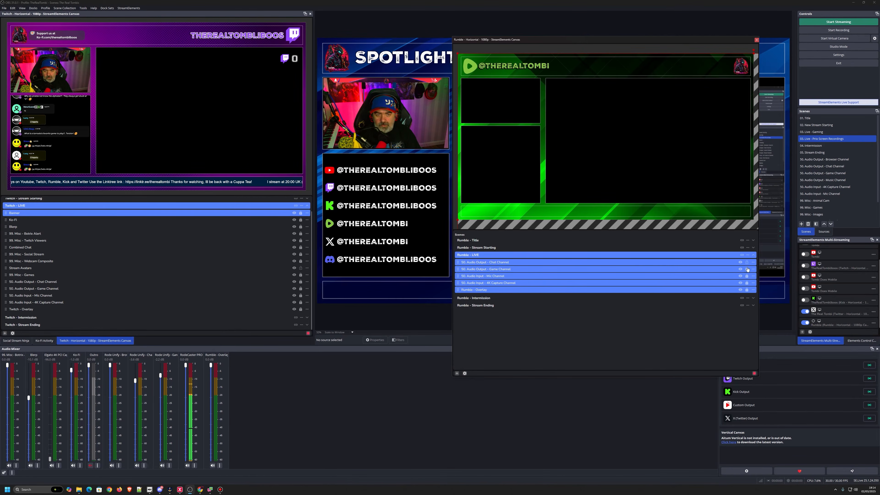
{"action": "left_click", "coordinate": [747, 269]}
{"action": "left_click", "coordinate": [747, 263]}
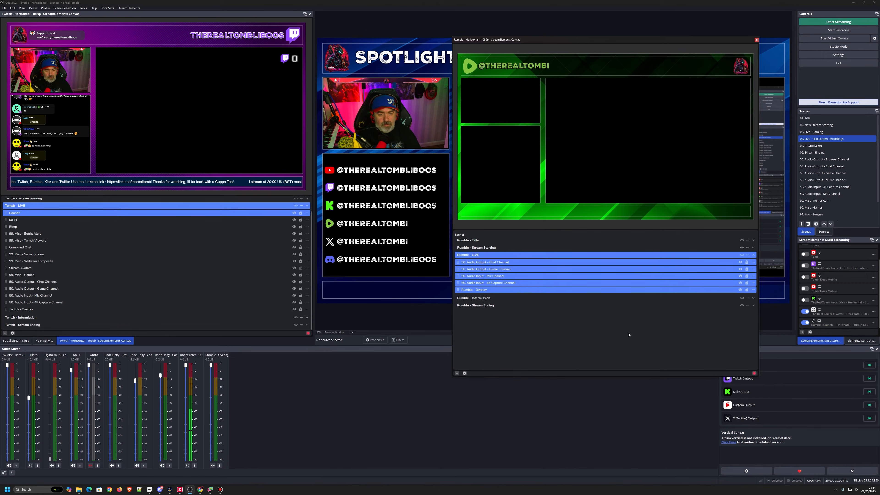
{"action": "left_click", "coordinate": [499, 263]}
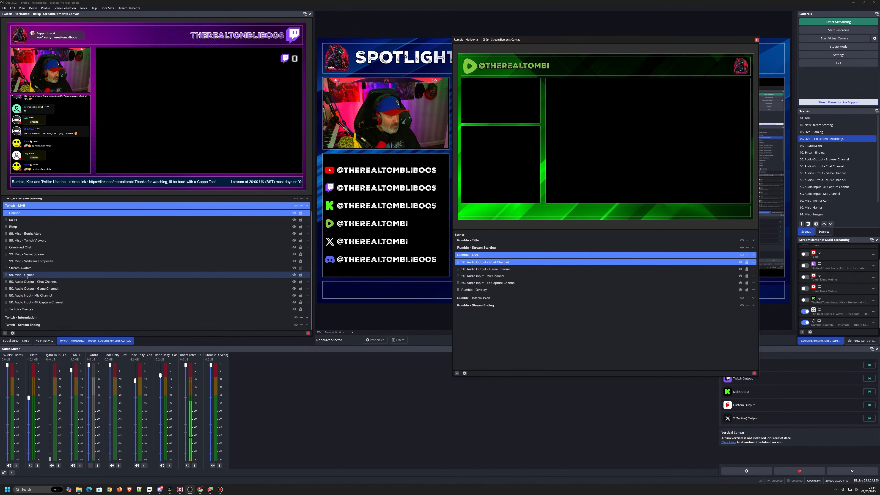
Add the existing scene 99. Misc - Games as a visible source in Rumble - LIVE.
{"action": "left_click", "coordinate": [748, 256]}
{"action": "mouse_move", "coordinate": [759, 260]}
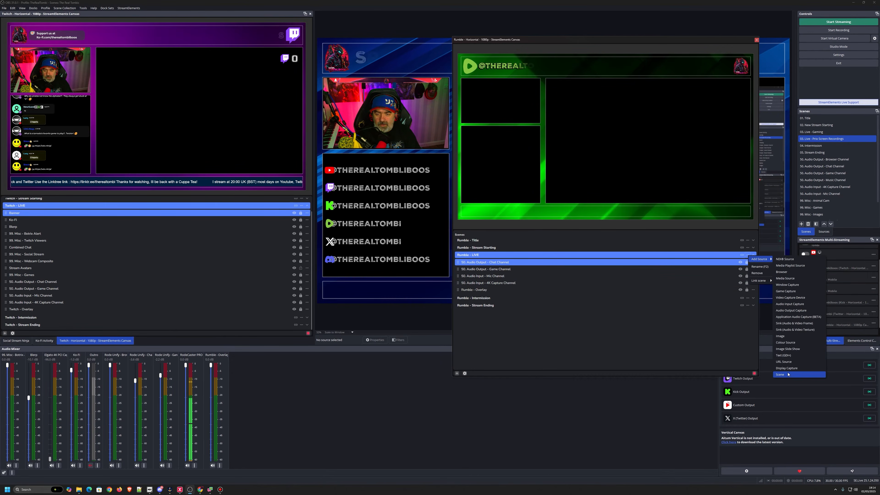
{"action": "left_click", "coordinate": [781, 375]}
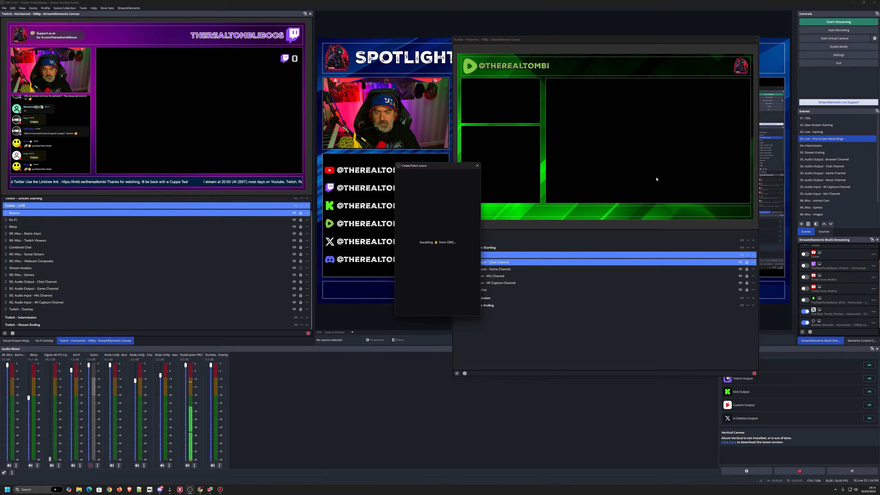
{"action": "left_click_drag", "start_coordinate": [476, 219], "coordinate": [476, 240]}
{"action": "left_click", "coordinate": [419, 222]}
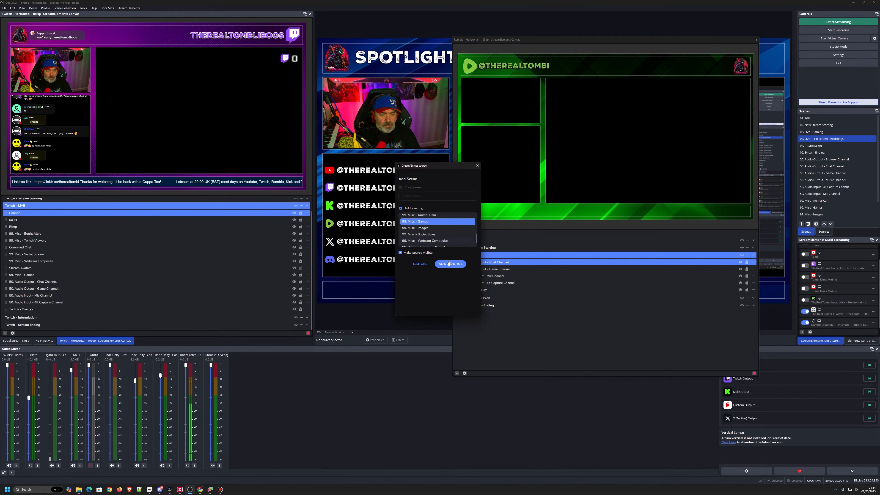
{"action": "left_click", "coordinate": [451, 263]}
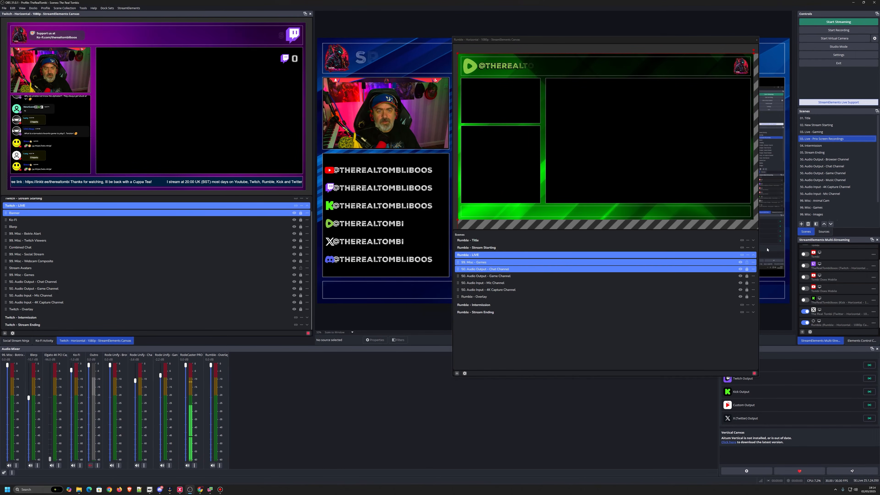
Fit the 99. Misc - Games source to the screen, then scale and place it inside the large frame of the Rumble overlay.
{"action": "left_click", "coordinate": [753, 263]}
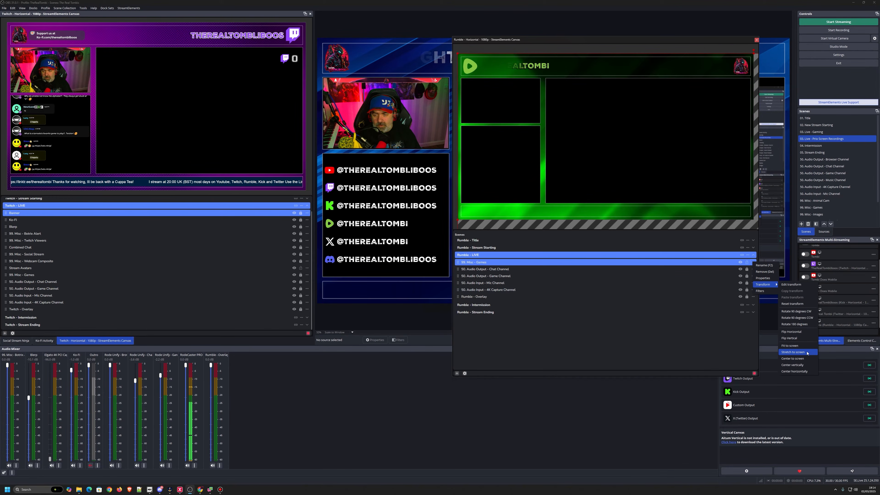
{"action": "left_click", "coordinate": [795, 346]}
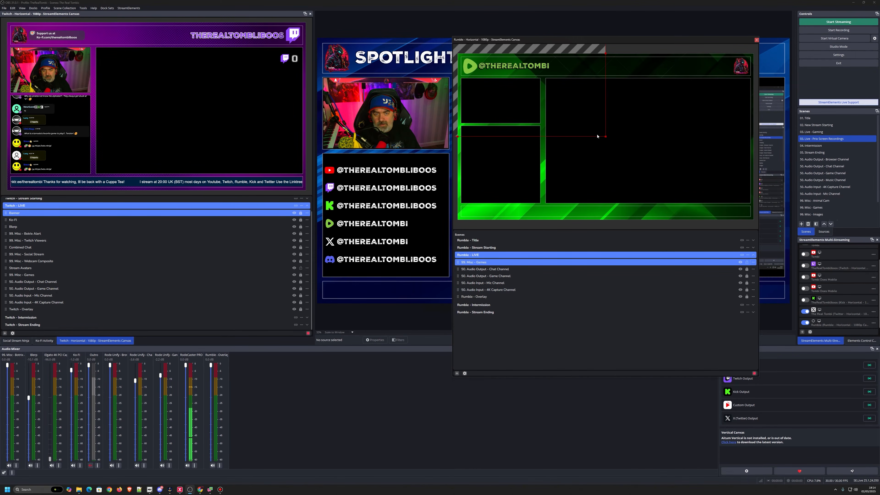
{"action": "left_click_drag", "start_coordinate": [677, 181], "coordinate": [715, 170]}
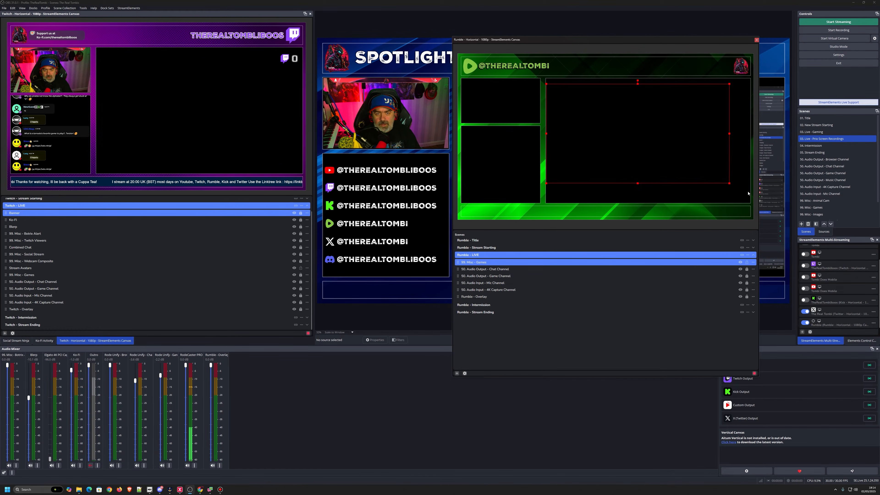
{"action": "mouse_move", "coordinate": [729, 183]}
{"action": "left_mouse_down"}
{"action": "mouse_move", "coordinate": [751, 201]}
{"action": "mouse_move", "coordinate": [728, 188]}
{"action": "left_mouse_up"}
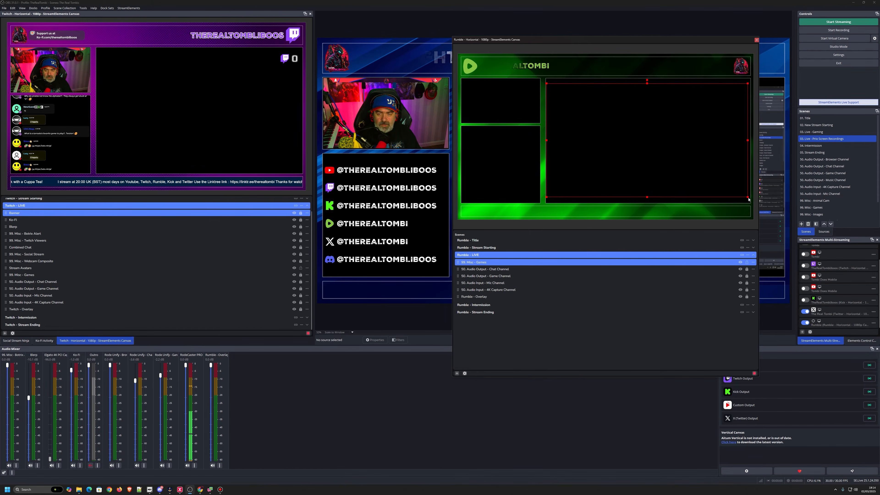
{"action": "left_click_drag", "start_coordinate": [749, 197], "coordinate": [751, 199]}
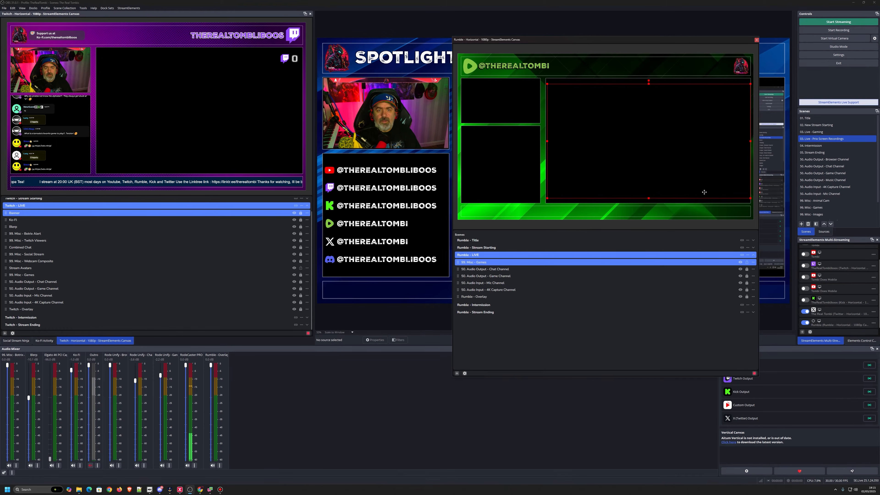
Nudge the 99. Misc - Games source slightly up and left to align it within the overlay's large frame.
{"action": "key", "text": "Up"}
{"action": "key", "text": "Up"}
{"action": "key", "text": "Up"}
{"action": "key", "text": "Up"}
{"action": "key", "text": "Left"}
{"action": "key", "text": "Left"}
{"action": "key", "text": "Left"}
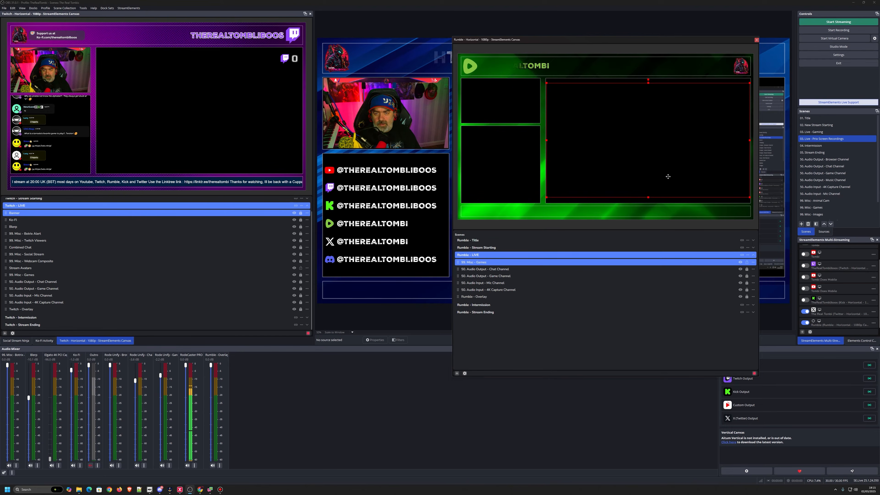
Lock the 99. Misc - Games source and add the existing Stream Avatars game capture to Rumble - LIVE.
{"action": "left_click", "coordinate": [747, 262]}
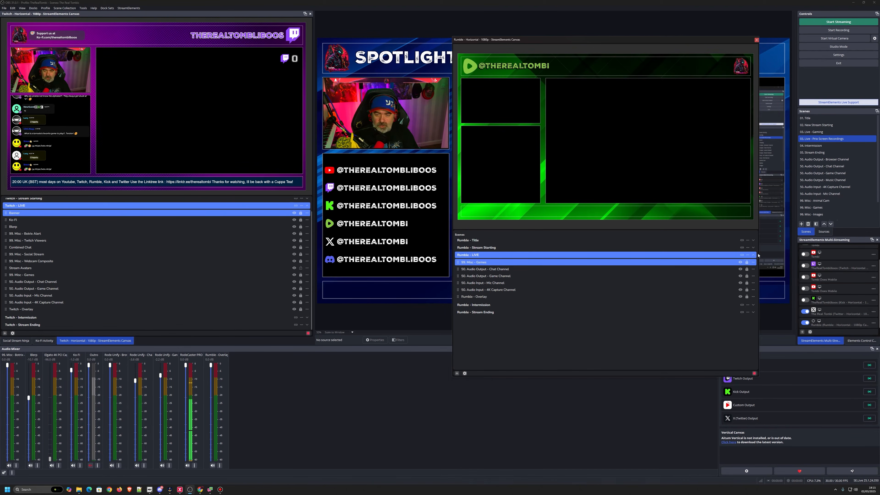
{"action": "left_click", "coordinate": [748, 257]}
{"action": "mouse_move", "coordinate": [760, 259]}
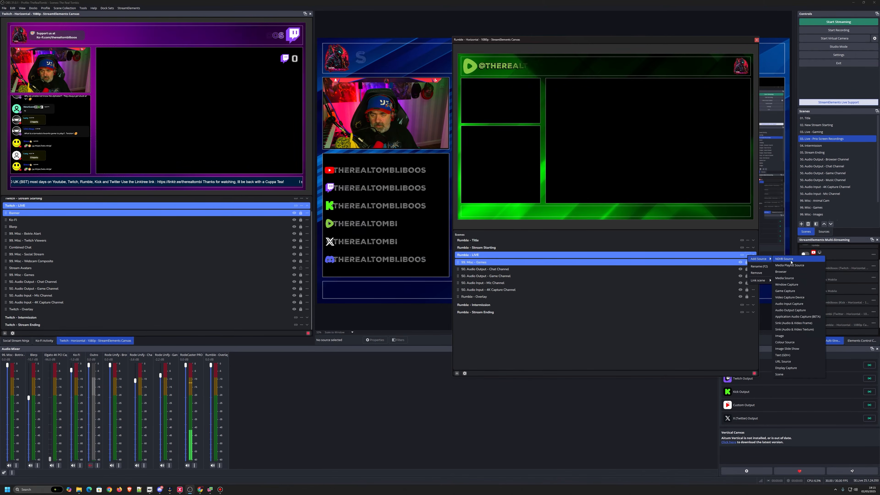
{"action": "left_click", "coordinate": [787, 291]}
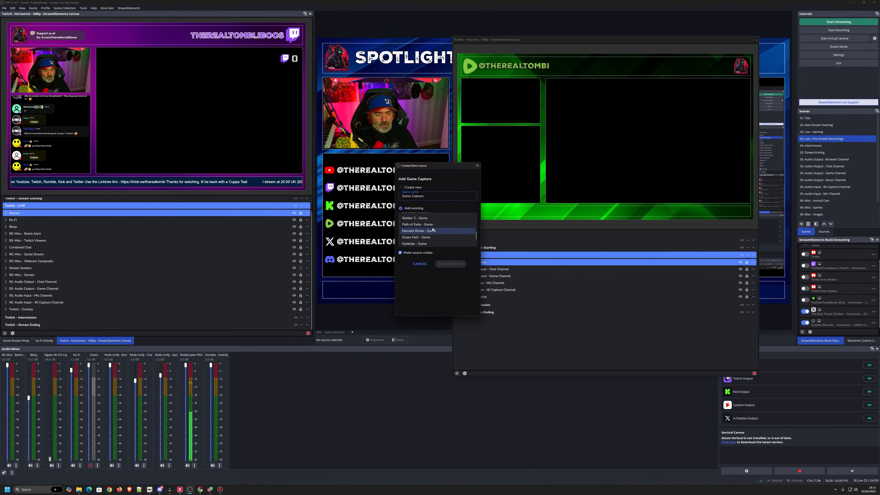
{"action": "scroll", "coordinate": [434, 230], "scroll_direction": "up", "scroll_amount": 5}
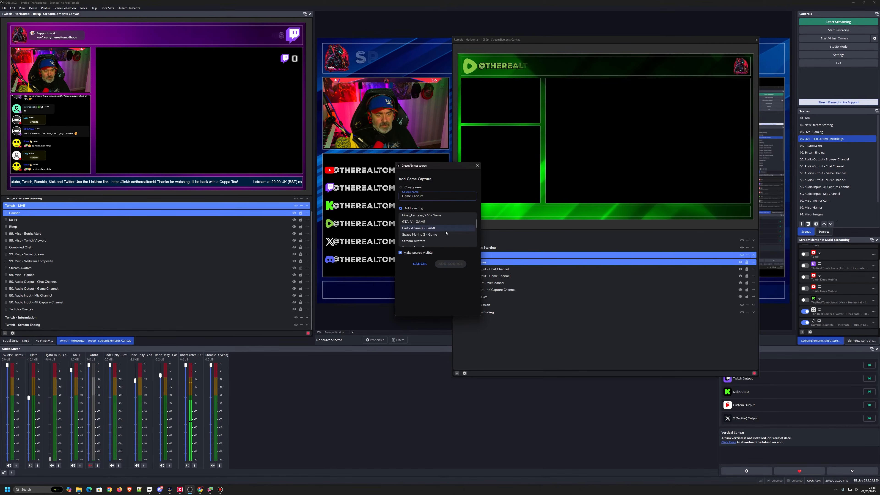
{"action": "left_click", "coordinate": [414, 240]}
{"action": "left_click", "coordinate": [451, 264]}
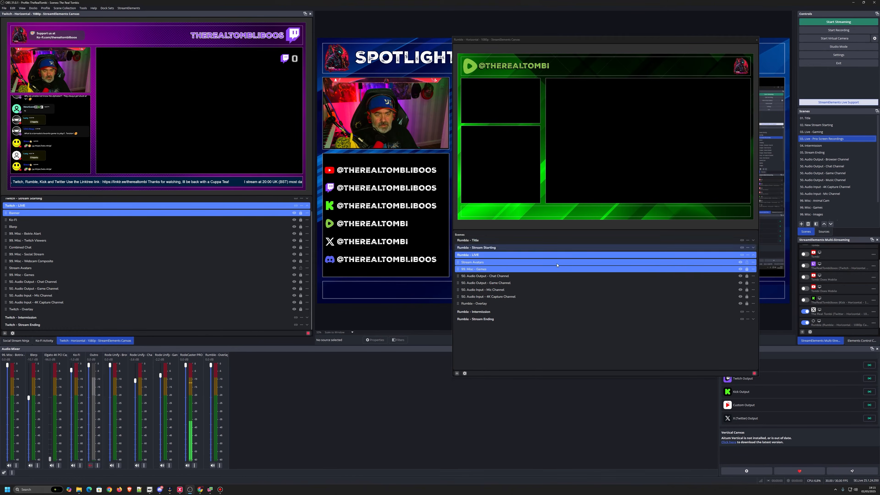
Add the existing scene 99. Misc - Webcam Composite as a visible source in Rumble - LIVE.
{"action": "left_click", "coordinate": [748, 255]}
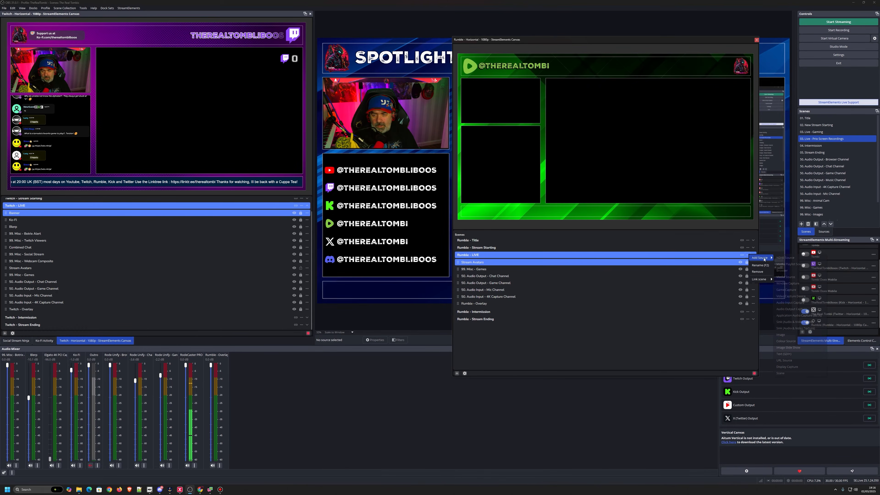
{"action": "mouse_move", "coordinate": [762, 258]}
{"action": "left_click", "coordinate": [790, 373]}
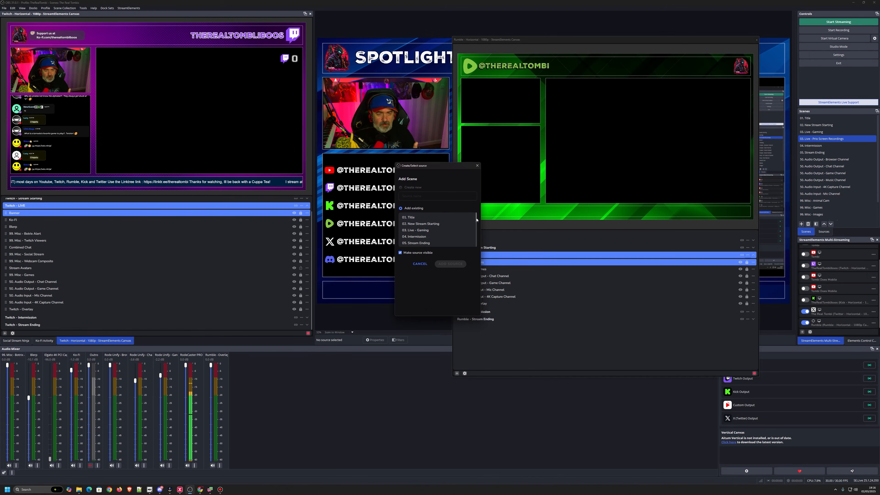
{"action": "left_click_drag", "start_coordinate": [477, 218], "coordinate": [477, 243]}
{"action": "left_click", "coordinate": [433, 229]}
{"action": "left_click", "coordinate": [451, 264]}
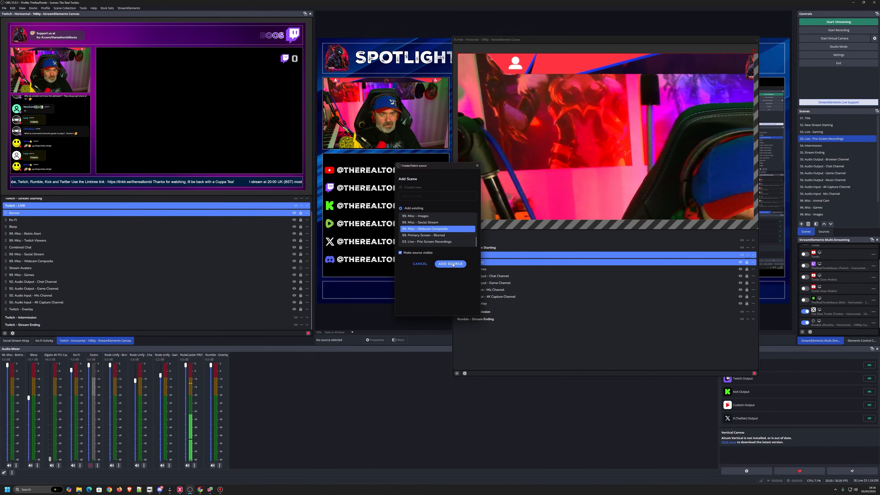
Fit the 99. Misc - Webcam Composite source to the screen, then scale and place it in the overlay's small upper frame.
{"action": "left_click", "coordinate": [755, 262]}
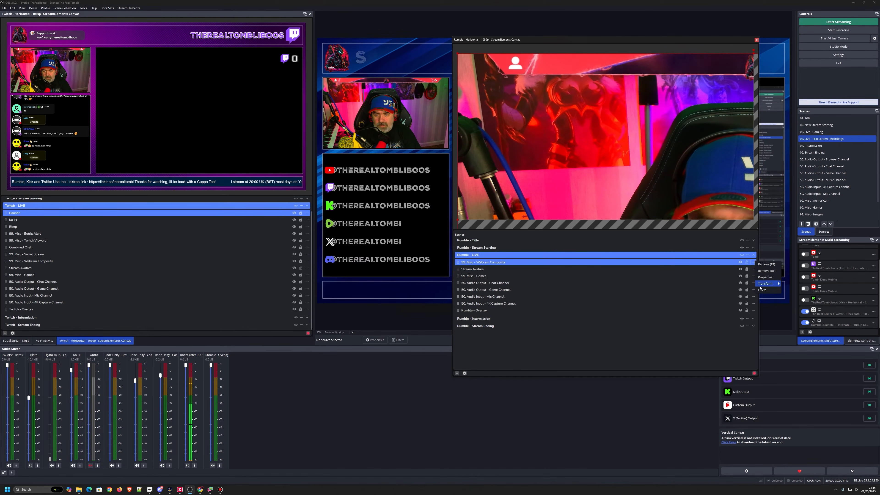
{"action": "mouse_move", "coordinate": [775, 284]}
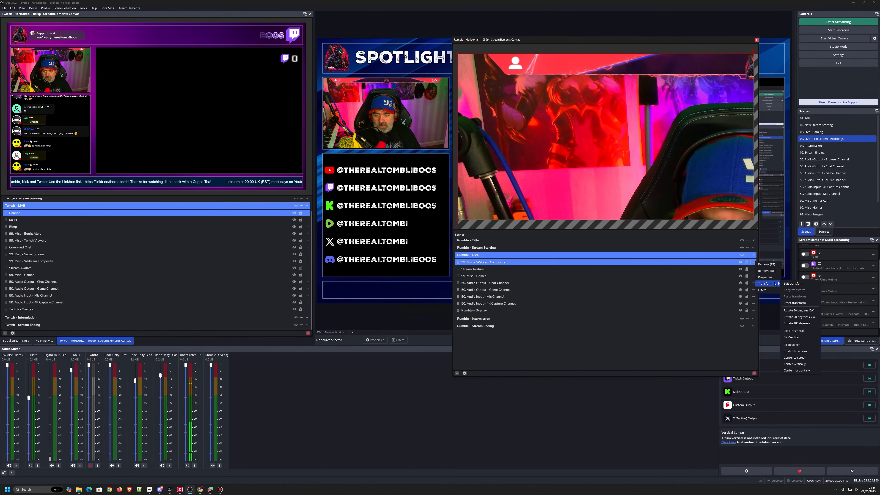
{"action": "left_click", "coordinate": [805, 346]}
{"action": "left_click_drag", "start_coordinate": [544, 111], "coordinate": [658, 176]}
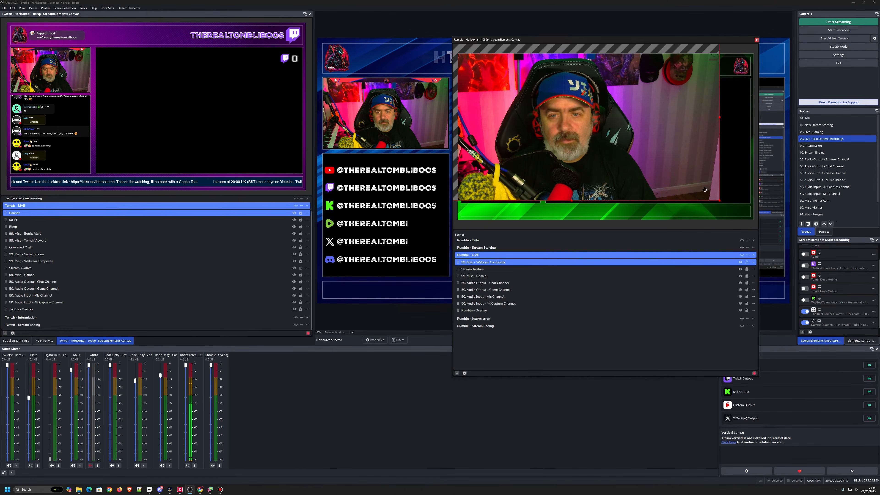
{"action": "left_click_drag", "start_coordinate": [705, 190], "coordinate": [547, 129]}
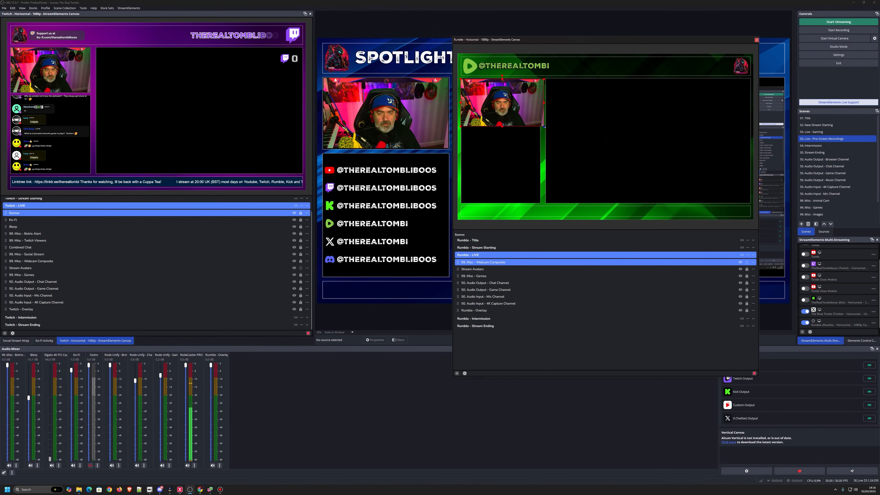
{"action": "left_click_drag", "start_coordinate": [542, 124], "coordinate": [543, 124]}
Nudge the webcam source slightly left and up to align it within the overlay's small upper frame.
{"action": "key", "text": "Left"}
{"action": "key", "text": "Left"}
{"action": "key", "text": "Left"}
{"action": "key", "text": "Left"}
{"action": "key", "text": "Left"}
{"action": "key", "text": "Left"}
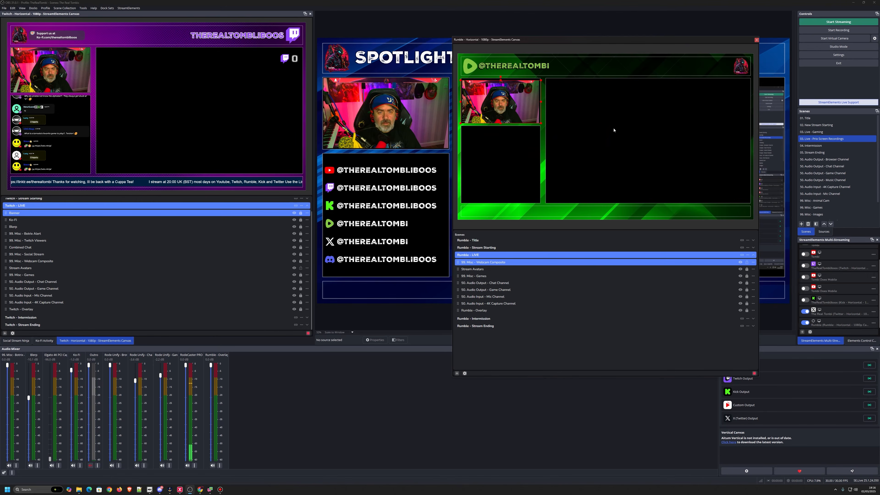
{"action": "key", "text": "Up"}
{"action": "key", "text": "Up"}
{"action": "key", "text": "Up"}
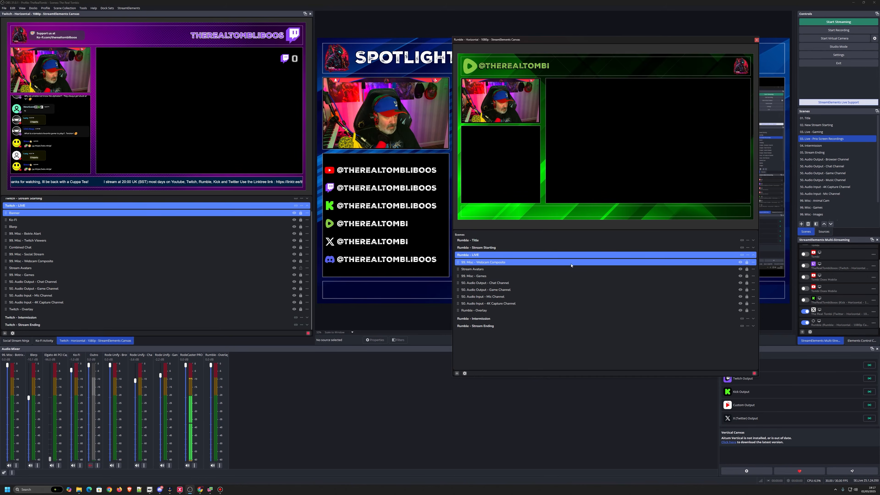
Add the existing scene 99. Misc - Social Stream as a visible source in Rumble - LIVE.
{"action": "right_click", "coordinate": [751, 259]}
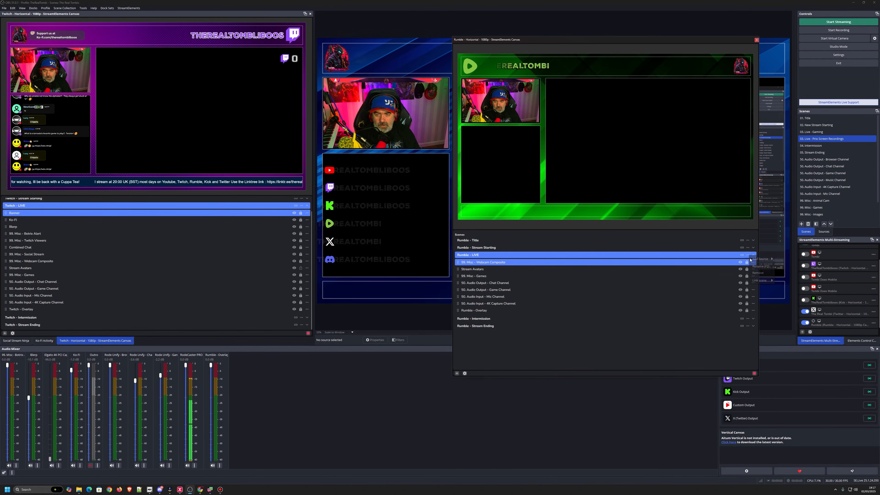
{"action": "mouse_move", "coordinate": [767, 260]}
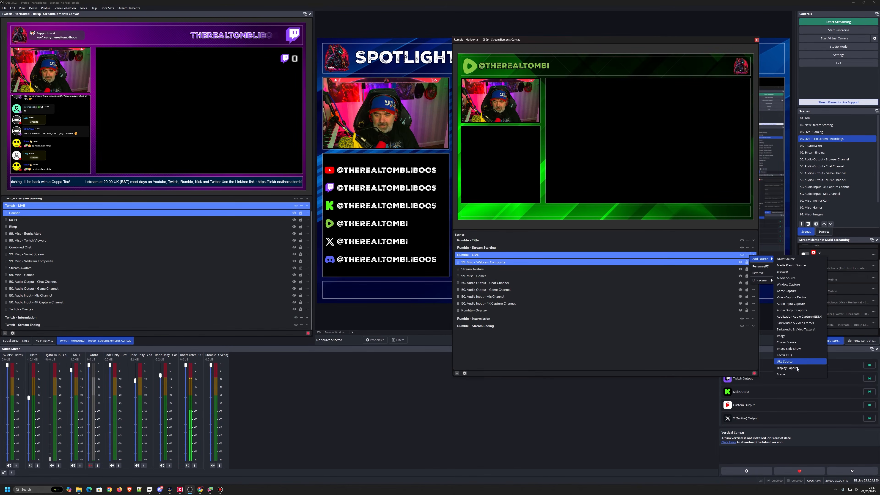
{"action": "left_click", "coordinate": [789, 375]}
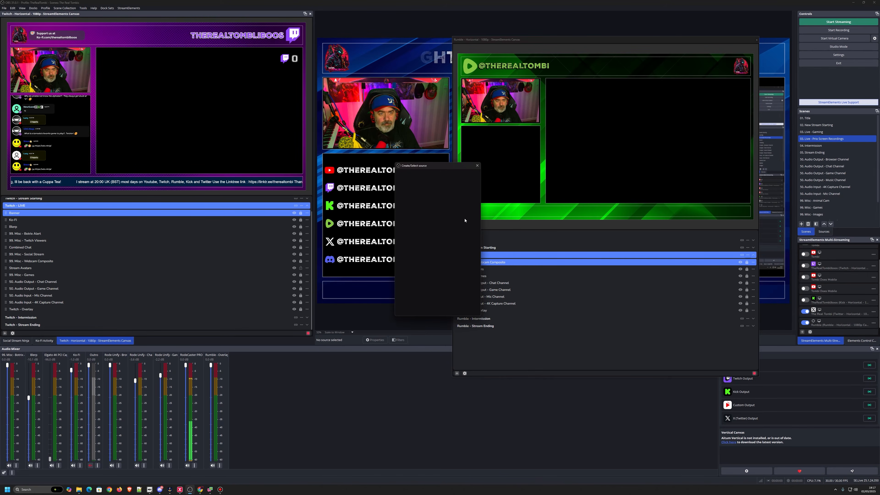
{"action": "left_click_drag", "start_coordinate": [477, 219], "coordinate": [478, 238]}
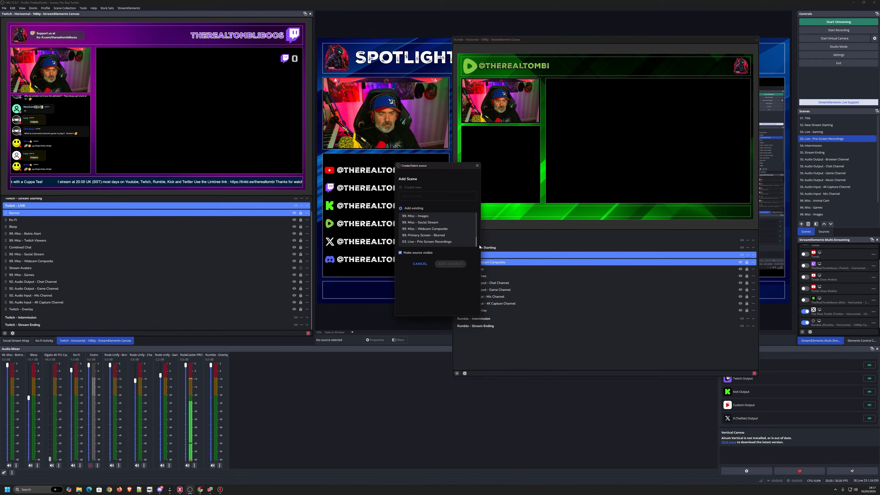
{"action": "left_click", "coordinate": [433, 224]}
{"action": "left_click", "coordinate": [450, 264]}
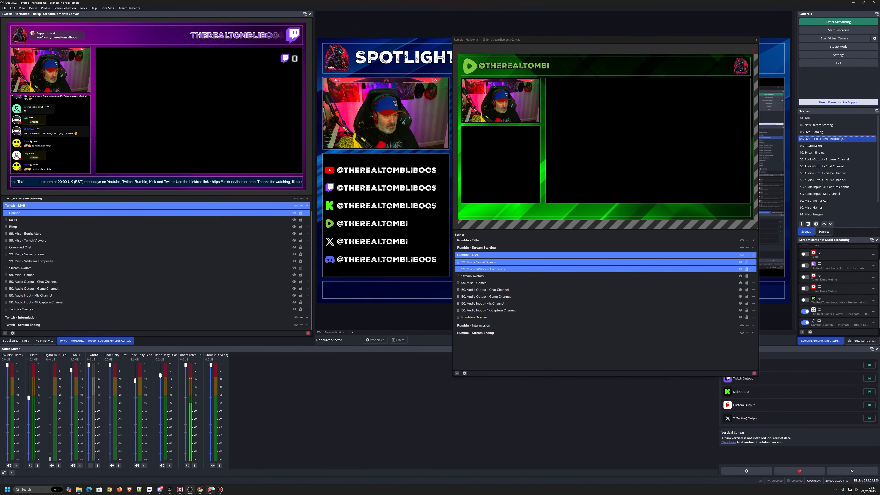
Switch to Social Stream Ninja, examine the supported platforms and added chat sources, and move its window out of the way.
{"action": "mouse_move", "coordinate": [213, 485]}
{"action": "left_click", "coordinate": [211, 454]}
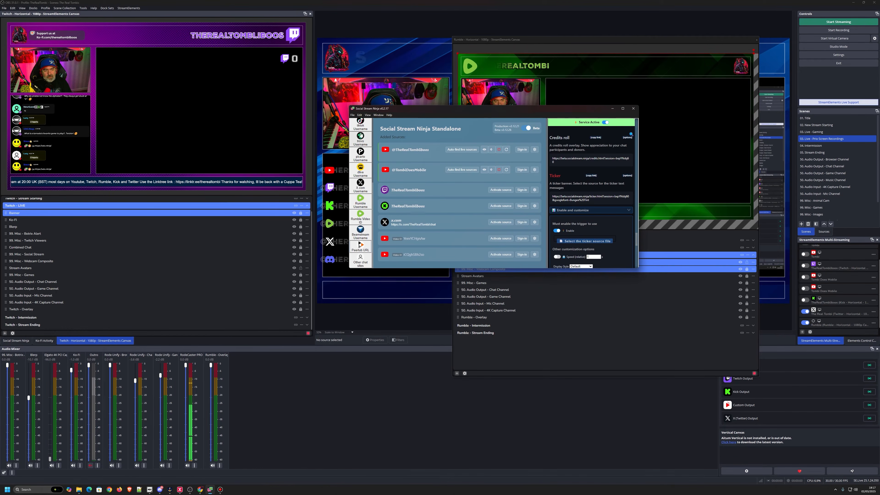
{"action": "scroll", "coordinate": [366, 203], "scroll_direction": "up", "scroll_amount": 5}
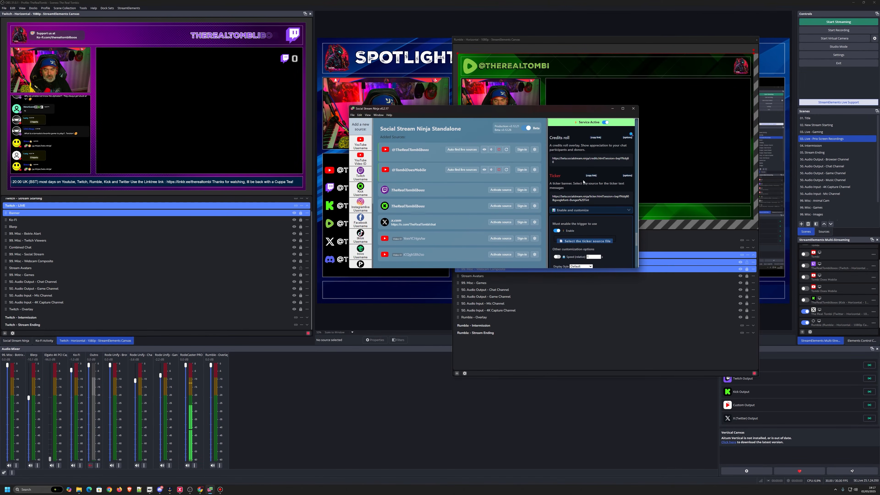
{"action": "scroll", "coordinate": [584, 182], "scroll_direction": "down", "scroll_amount": 3}
{"action": "scroll", "coordinate": [583, 182], "scroll_direction": "up", "scroll_amount": 3}
{"action": "left_click_drag", "start_coordinate": [569, 109], "coordinate": [0, 243]}
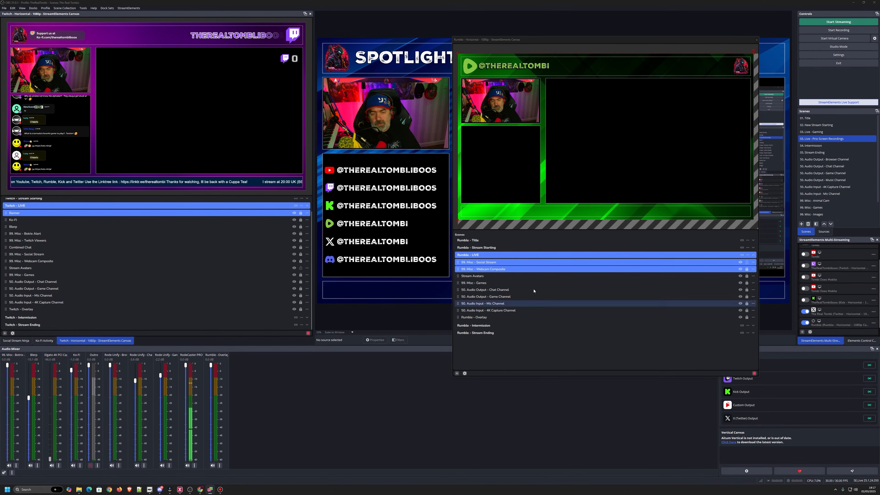
Fit the 99. Misc - Social Stream source to the screen, size it into the overlay's large frame and lock it.
{"action": "left_click", "coordinate": [633, 270], "text": "ctrl"}
{"action": "left_click", "coordinate": [753, 262]}
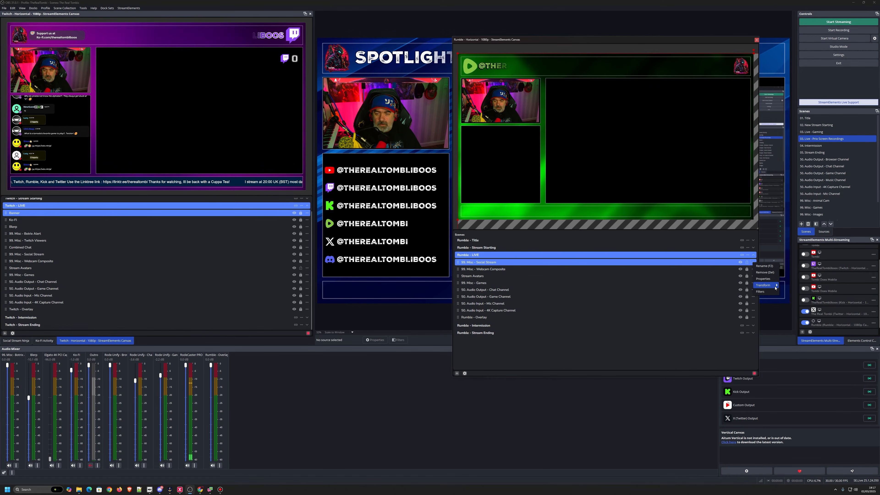
{"action": "mouse_move", "coordinate": [776, 288]}
{"action": "left_click", "coordinate": [799, 347]}
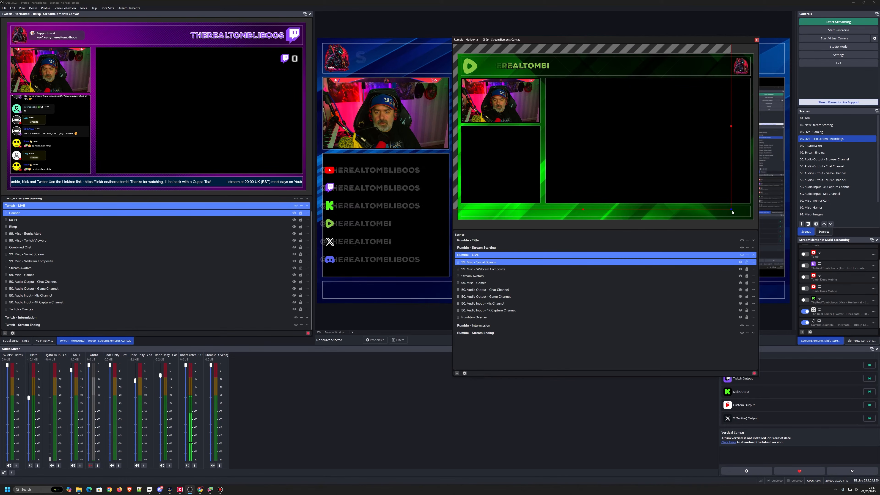
{"action": "left_click_drag", "start_coordinate": [694, 181], "coordinate": [687, 160]}
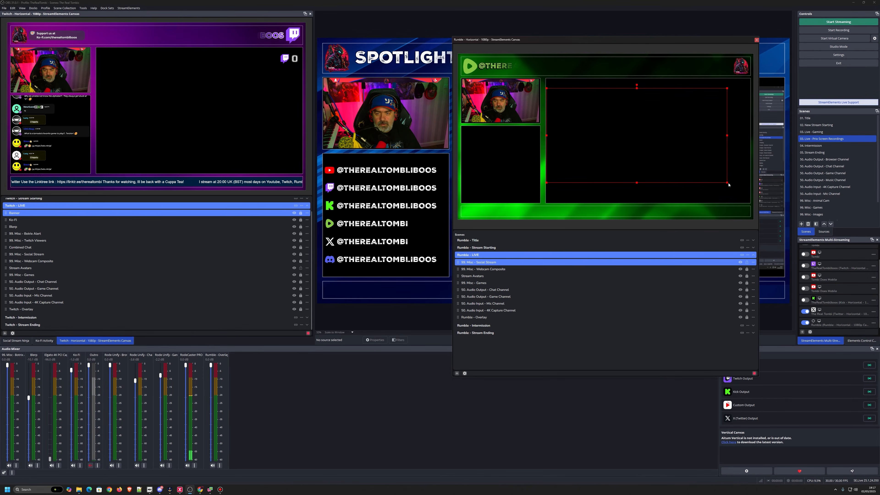
{"action": "left_click_drag", "start_coordinate": [729, 185], "coordinate": [749, 199]}
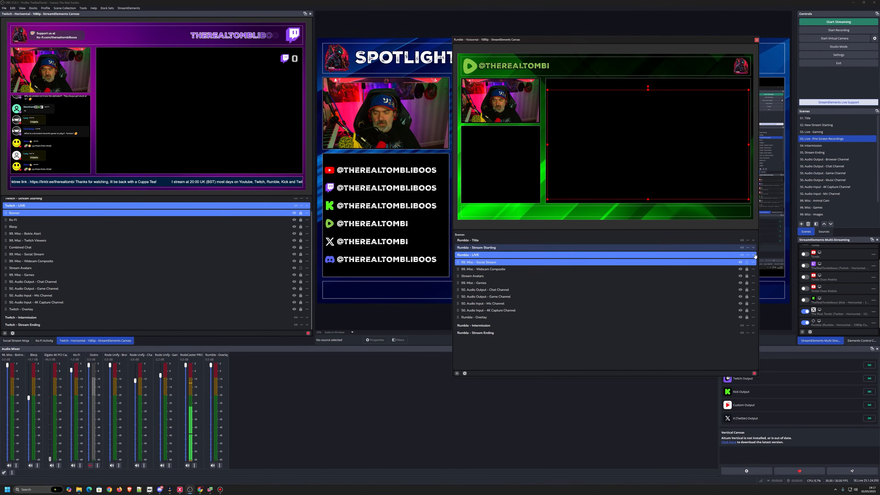
{"action": "left_click", "coordinate": [748, 263]}
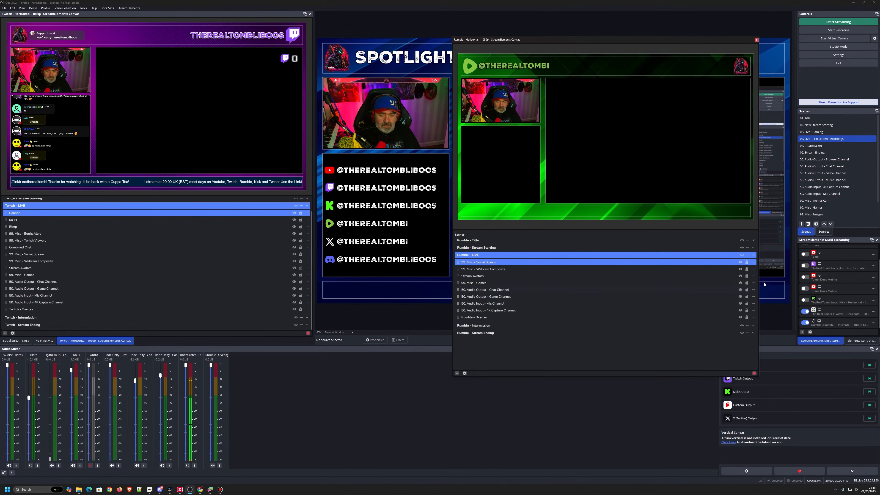
Add the existing Combined Chat browser source to Rumble - LIVE.
{"action": "left_click", "coordinate": [748, 257]}
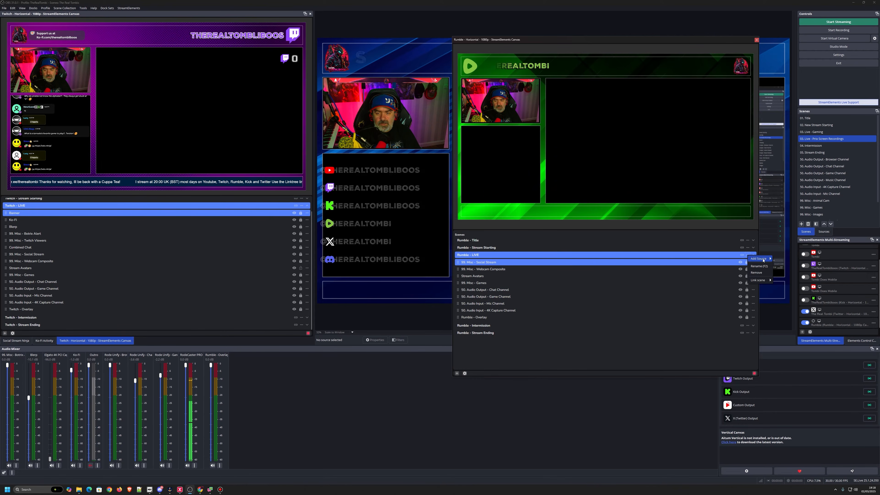
{"action": "mouse_move", "coordinate": [762, 259]}
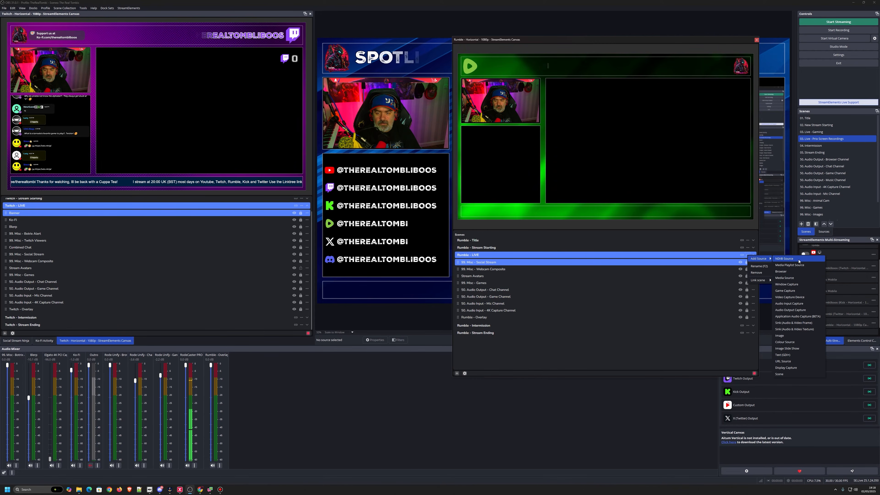
{"action": "left_click", "coordinate": [785, 273]}
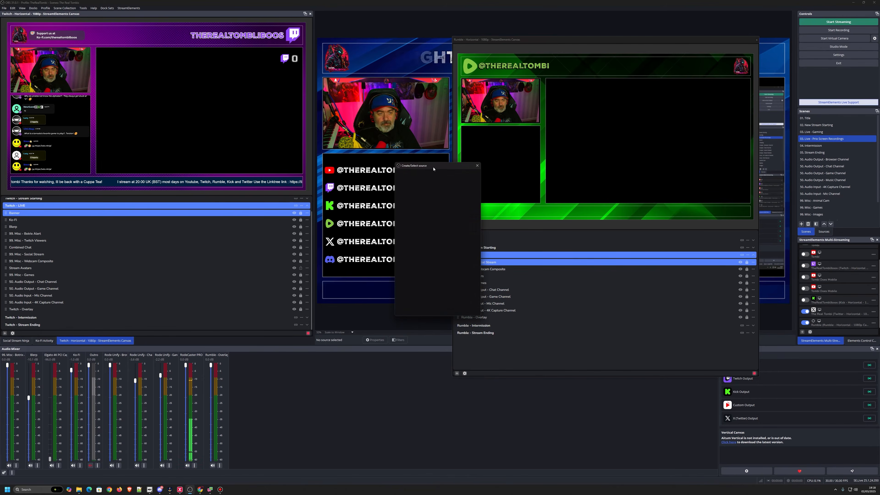
{"action": "left_click", "coordinate": [334, 157]}
{"action": "left_click", "coordinate": [385, 212]}
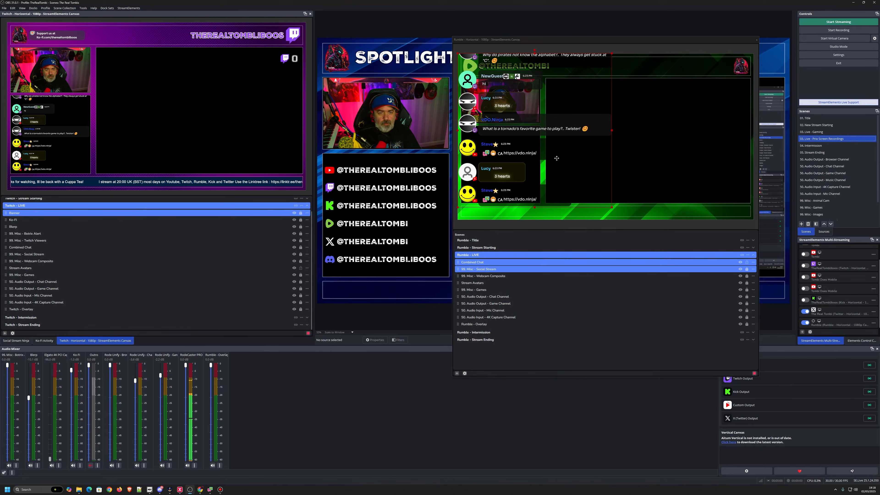
Scale and place the Combined Chat source so it fills the overlay's frame below the webcam.
{"action": "left_click_drag", "start_coordinate": [574, 148], "coordinate": [603, 179]}
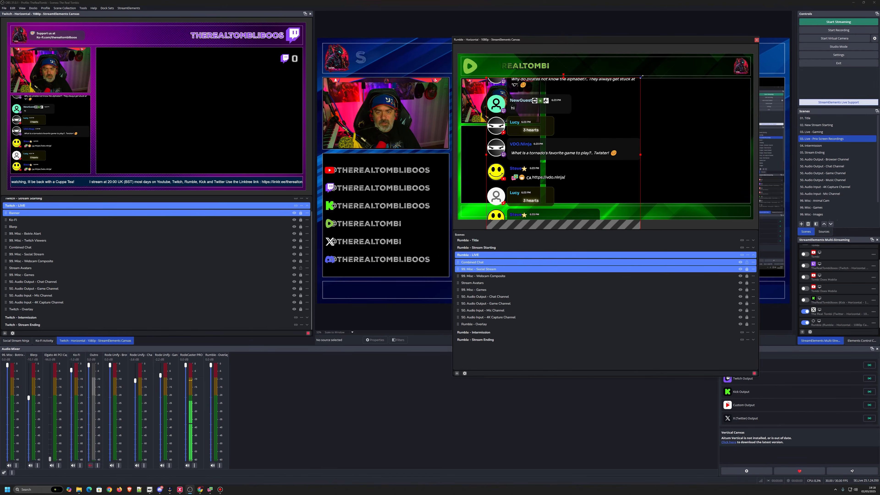
{"action": "left_click_drag", "start_coordinate": [611, 102], "coordinate": [516, 132]}
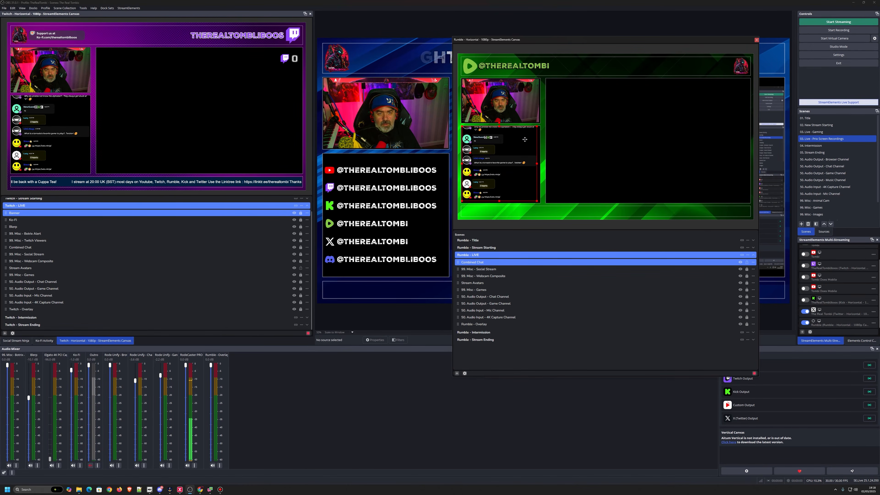
{"action": "left_click", "coordinate": [555, 187]}
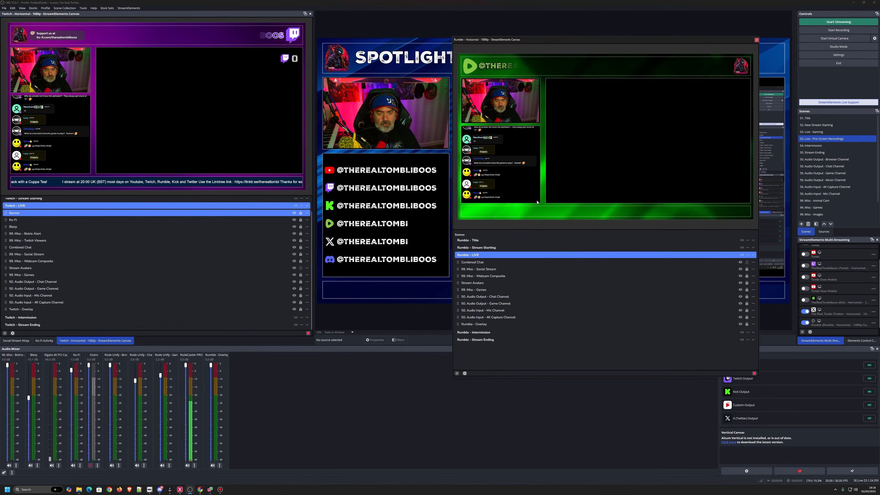
{"action": "left_click", "coordinate": [530, 189]}
{"action": "left_click_drag", "start_coordinate": [538, 203], "coordinate": [540, 205]}
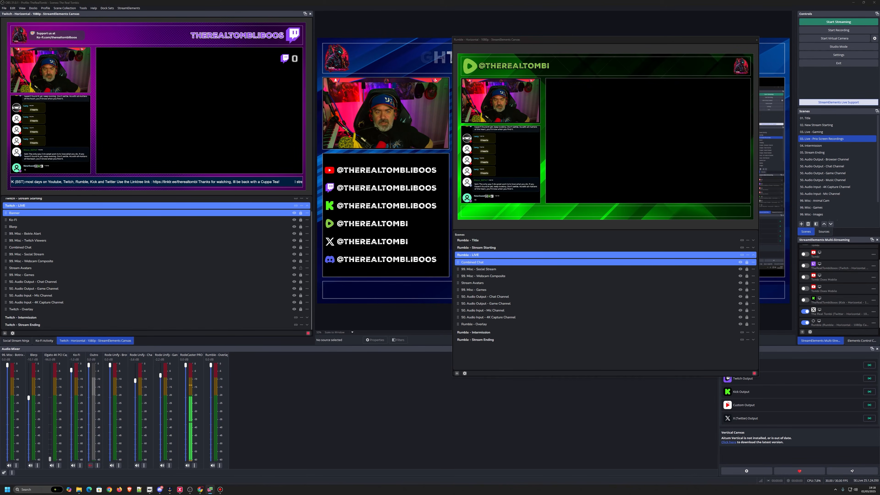
Feature the VDO.Ninja dentist joke from Social Stream Ninja on the Rumble canvas, and return to the Twitch canvas.
{"action": "left_click", "coordinate": [16, 341]}
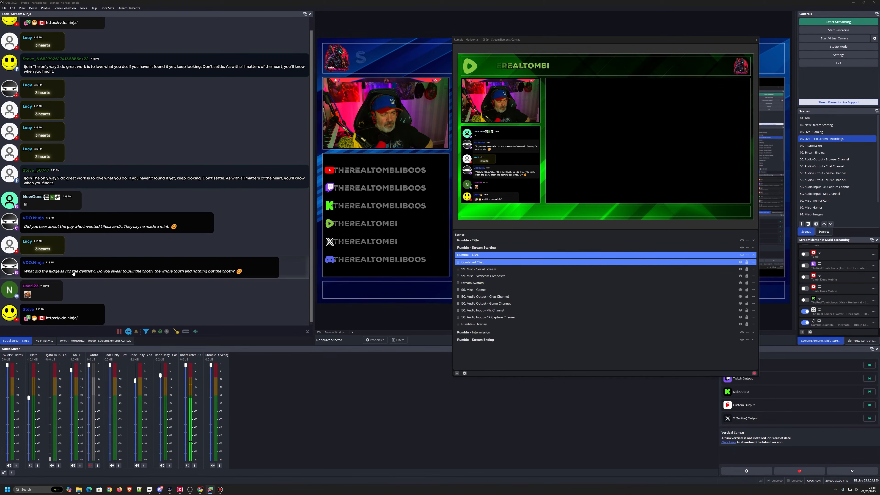
{"action": "left_click", "coordinate": [106, 270]}
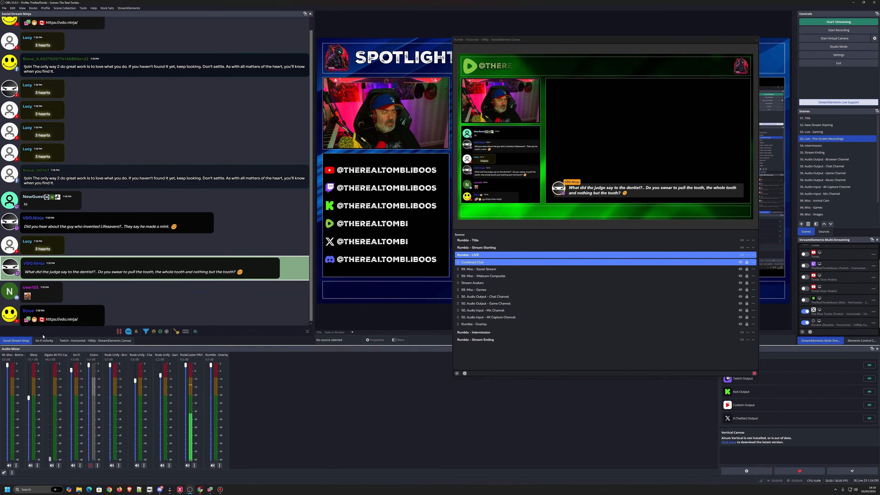
{"action": "left_click", "coordinate": [96, 341]}
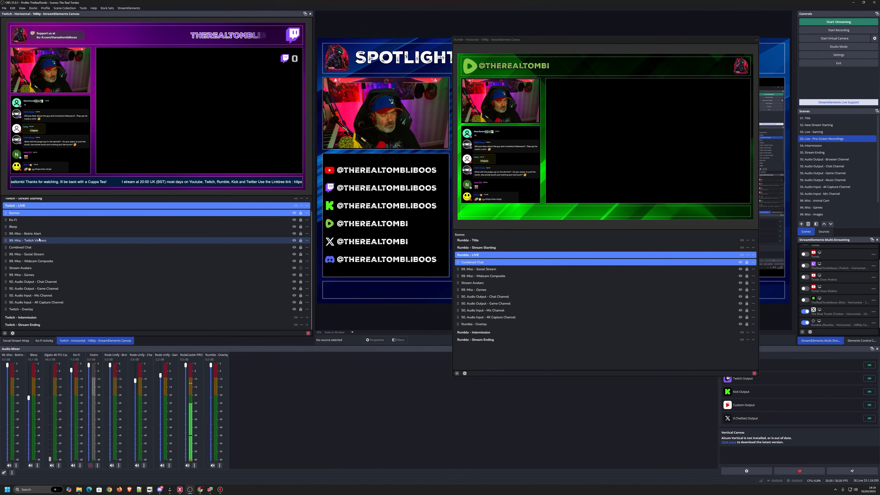
Switch to BotRix in the browser, examine the linked and available platforms on the profile page, and close the page.
{"action": "left_click", "coordinate": [748, 256]}
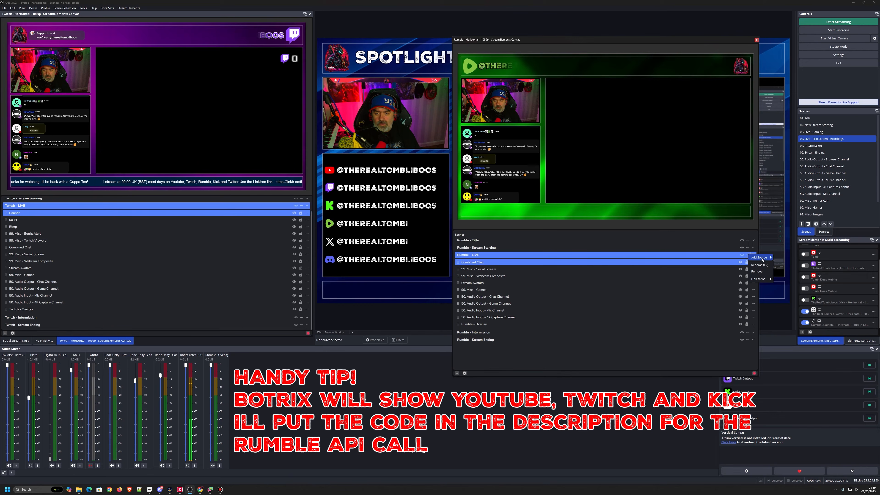
{"action": "mouse_move", "coordinate": [762, 259]}
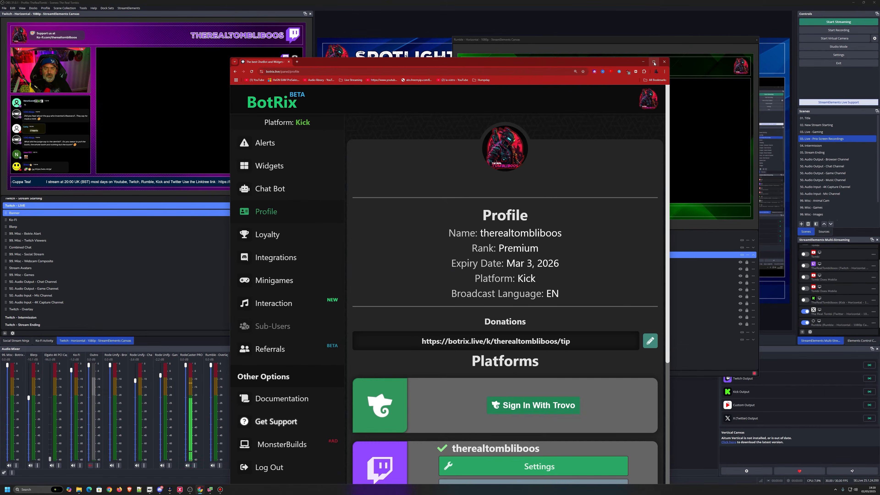
{"action": "left_click", "coordinate": [654, 62]}
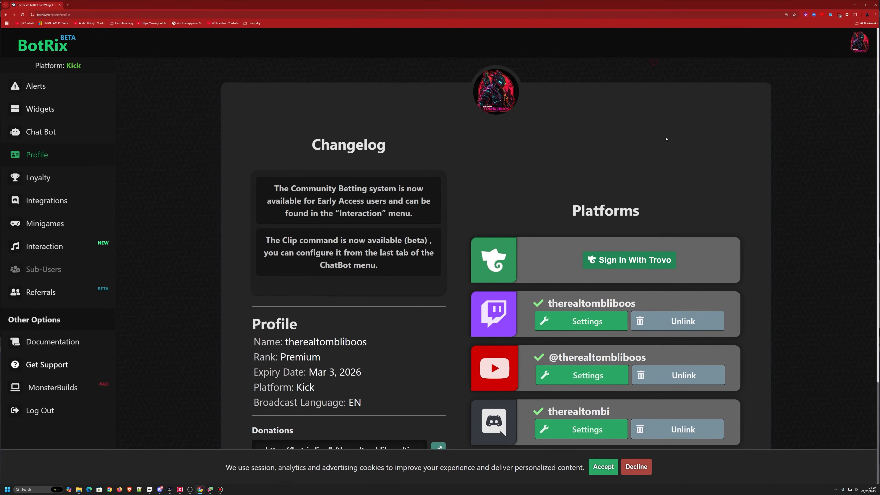
{"action": "scroll", "coordinate": [666, 140], "scroll_direction": "down", "scroll_amount": 2}
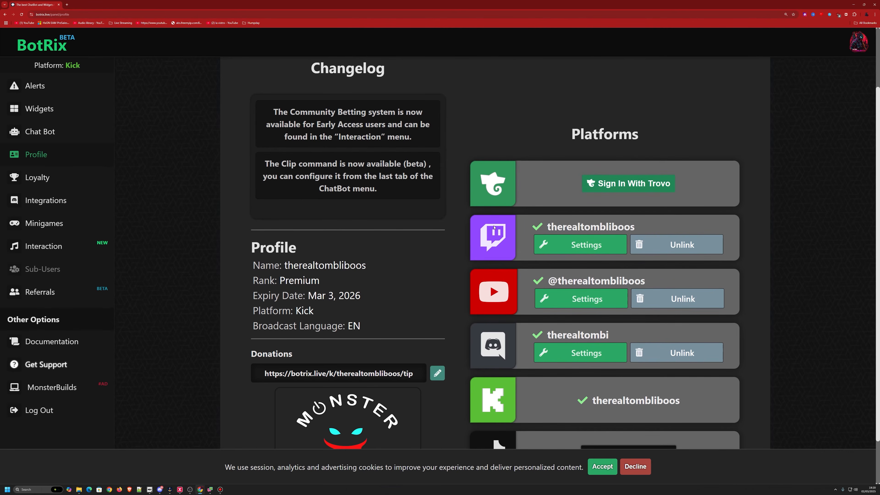
{"action": "scroll", "coordinate": [525, 242], "scroll_direction": "down", "scroll_amount": 2}
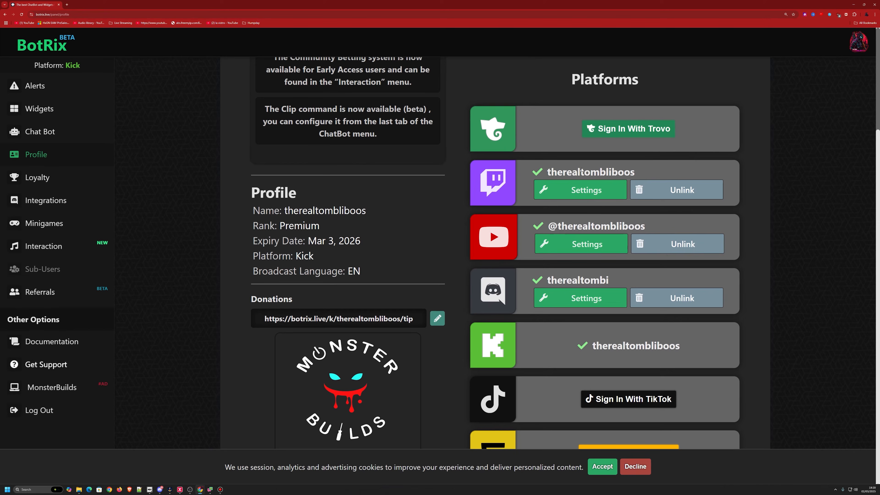
{"action": "key", "text": "ctrl+minus"}
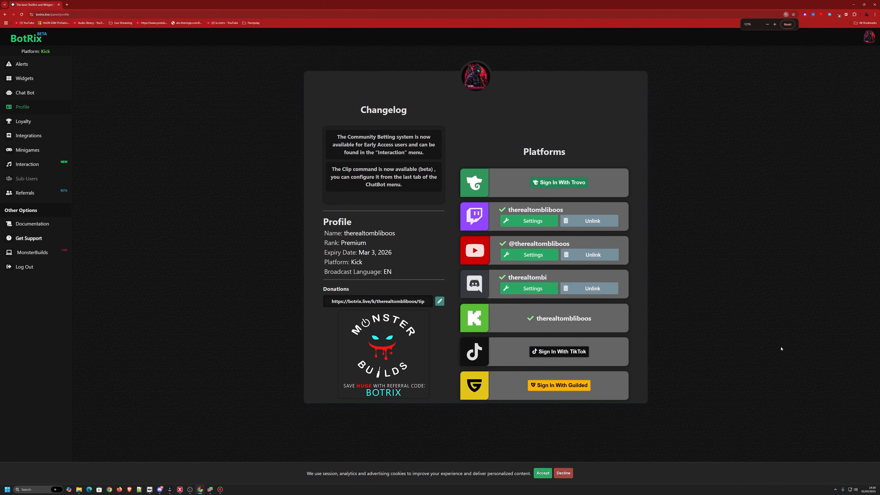
{"action": "left_click", "coordinate": [60, 6]}
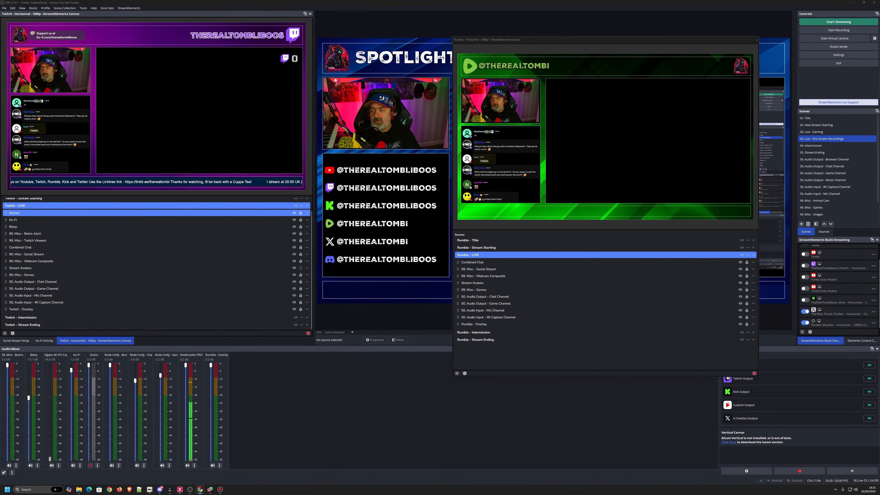
Switch to Blerp in the browser, examine the sound library under My Stream's Blerps, and move the window out of the way.
{"action": "left_click_drag", "start_coordinate": [623, 88], "coordinate": [364, 58]}
{"action": "double_click", "coordinate": [426, 61]}
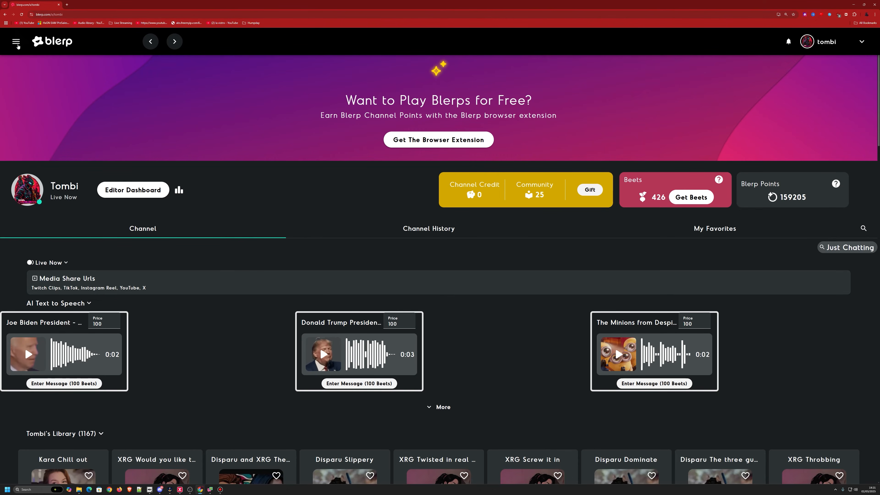
{"action": "left_click", "coordinate": [17, 43]}
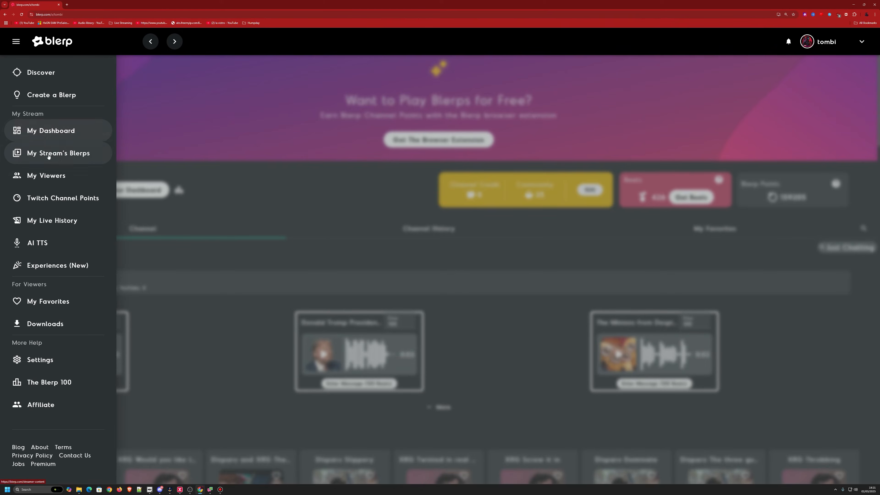
{"action": "left_click", "coordinate": [78, 153]}
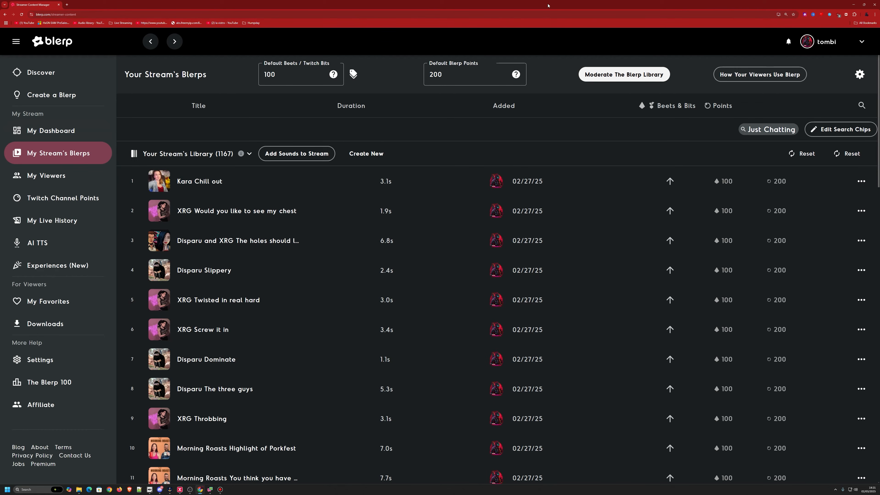
{"action": "left_click_drag", "start_coordinate": [548, 5], "coordinate": [879, 139]}
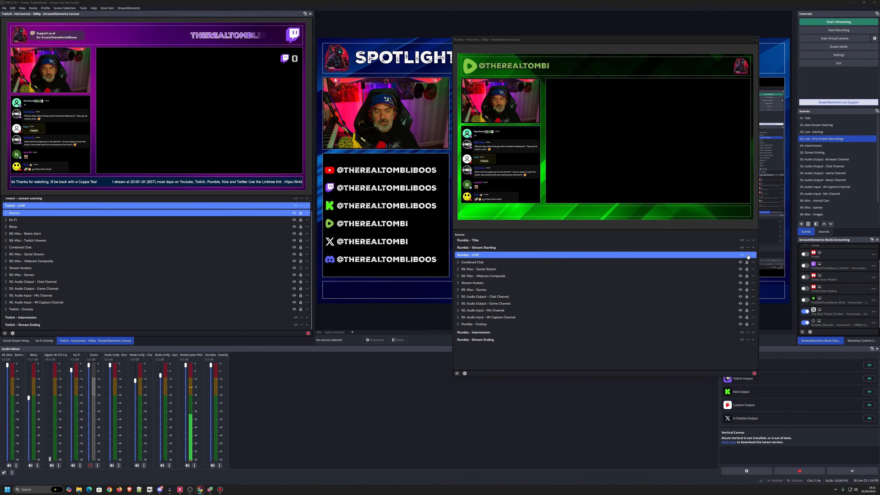
Add the existing Blerp browser source to Rumble - LIVE.
{"action": "mouse_move", "coordinate": [759, 258]}
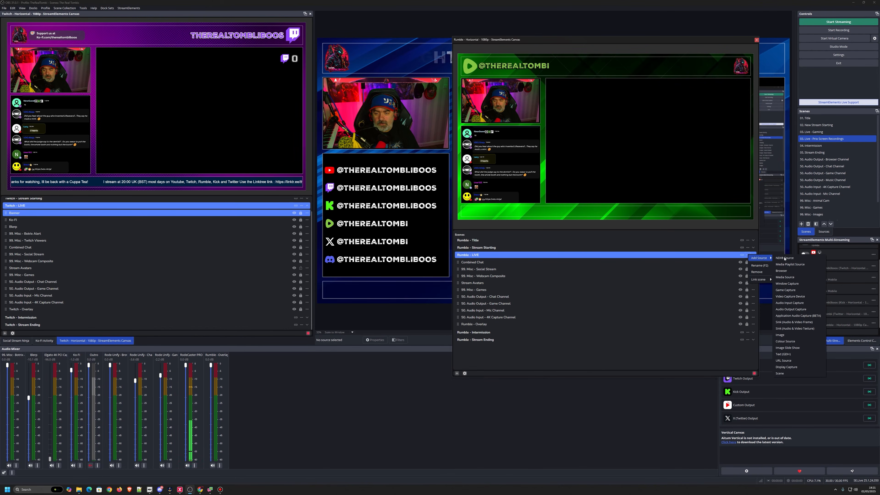
{"action": "left_click", "coordinate": [782, 270]}
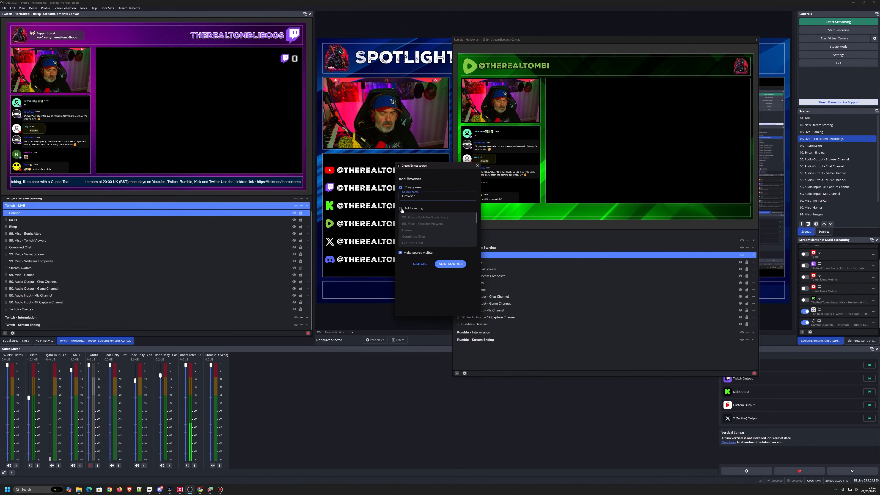
{"action": "left_click", "coordinate": [401, 208]}
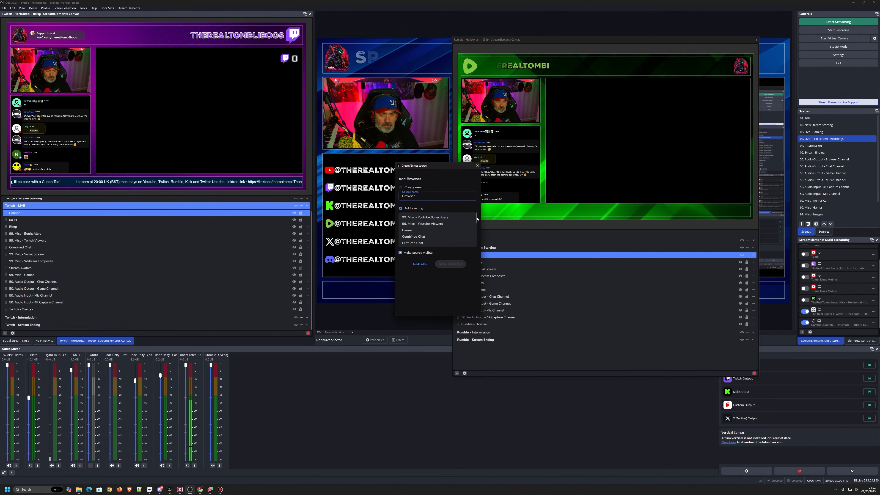
{"action": "scroll", "coordinate": [464, 231], "scroll_direction": "down", "scroll_amount": 2}
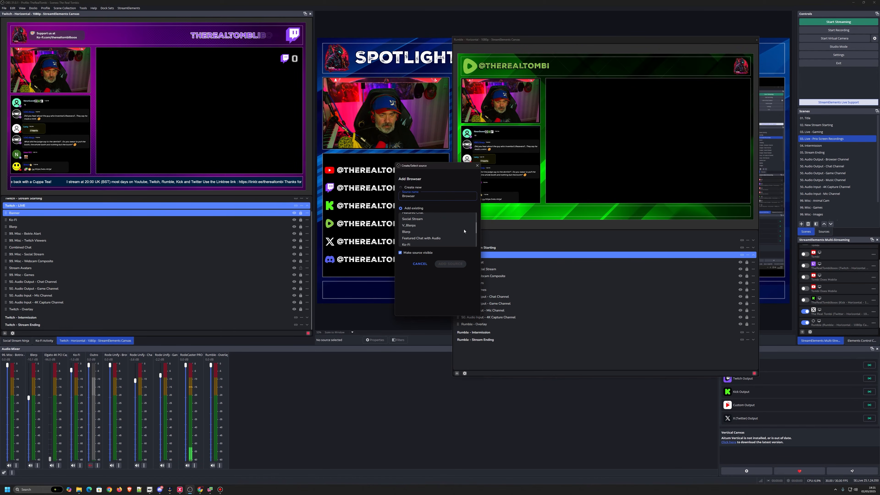
{"action": "left_click", "coordinate": [449, 265]}
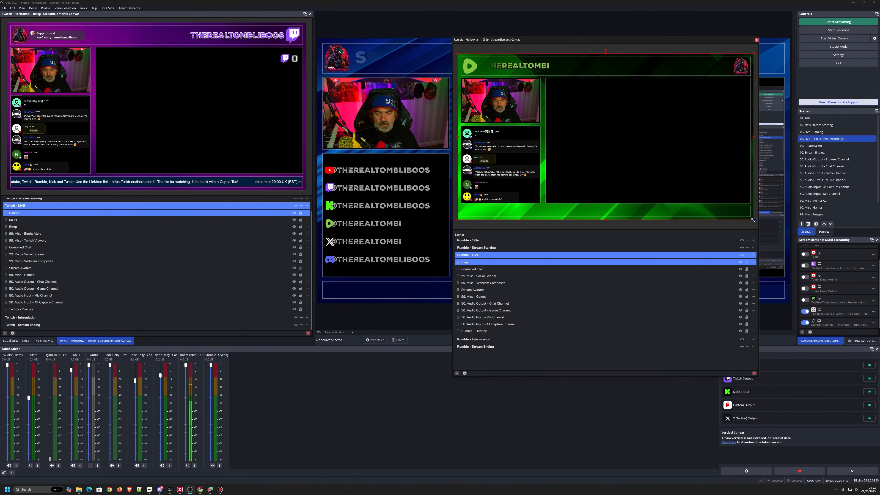
Scale the Blerp source to fit inside the overlay's large game frame, position it there and lock it.
{"action": "left_click_drag", "start_coordinate": [755, 220], "coordinate": [671, 173]}
{"action": "left_click_drag", "start_coordinate": [599, 123], "coordinate": [673, 150]}
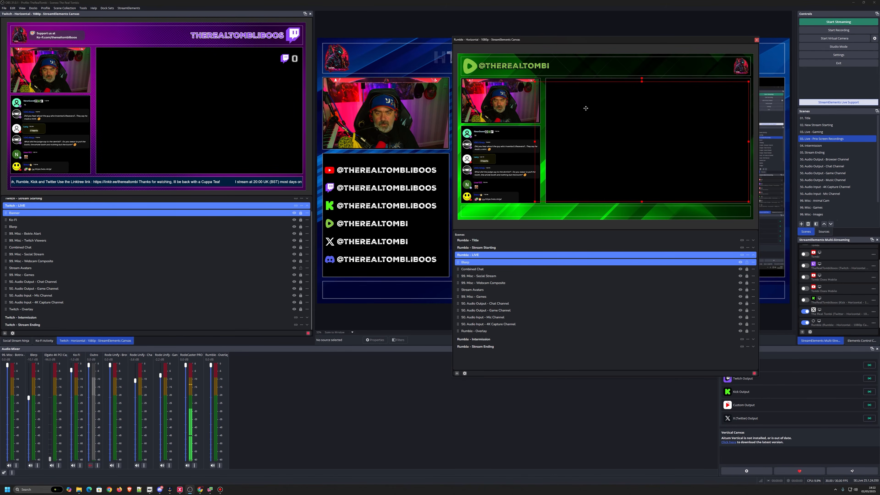
{"action": "left_click_drag", "start_coordinate": [546, 81], "coordinate": [554, 88]}
{"action": "left_click_drag", "start_coordinate": [600, 113], "coordinate": [601, 108]}
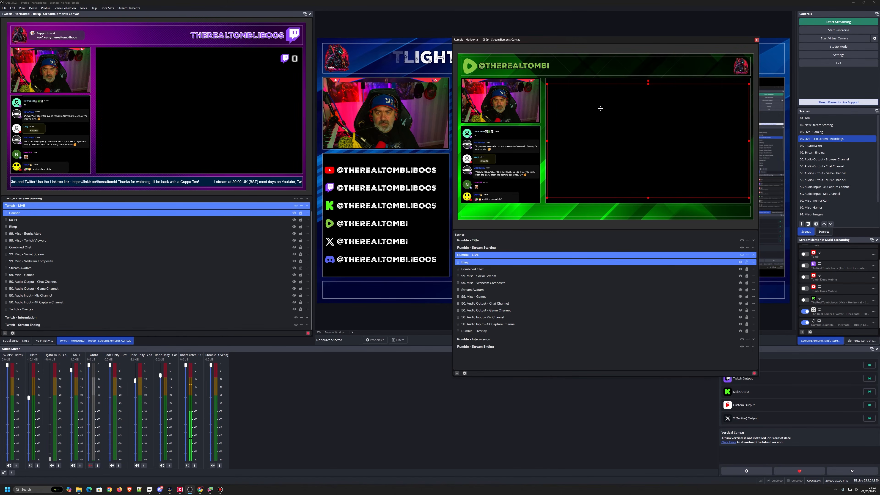
{"action": "left_click", "coordinate": [747, 262]}
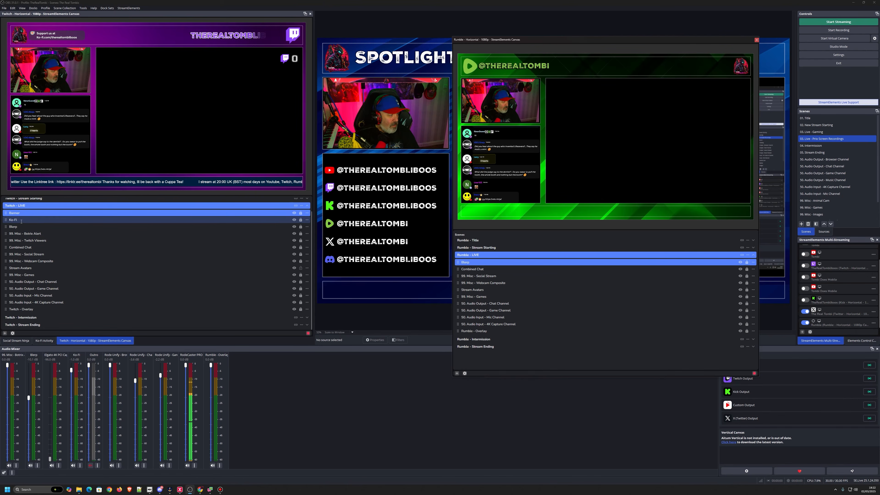
Add the existing Ko-Fi browser source to Rumble - LIVE and place it in the overlay's header beside the avatar.
{"action": "left_click", "coordinate": [750, 257]}
{"action": "mouse_move", "coordinate": [771, 260]}
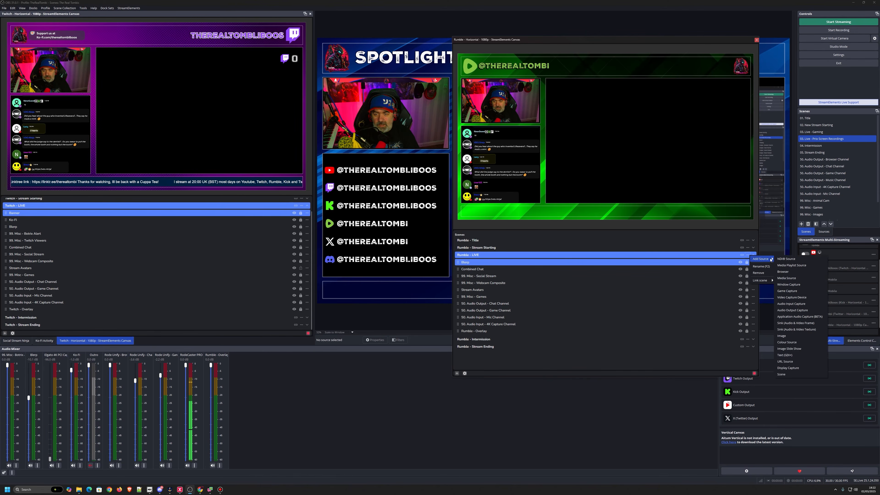
{"action": "left_click", "coordinate": [795, 273]}
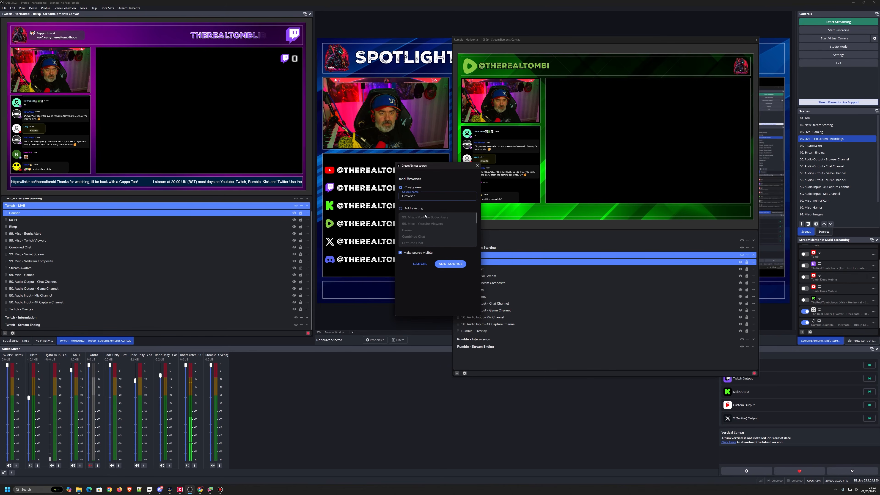
{"action": "left_click", "coordinate": [425, 215]}
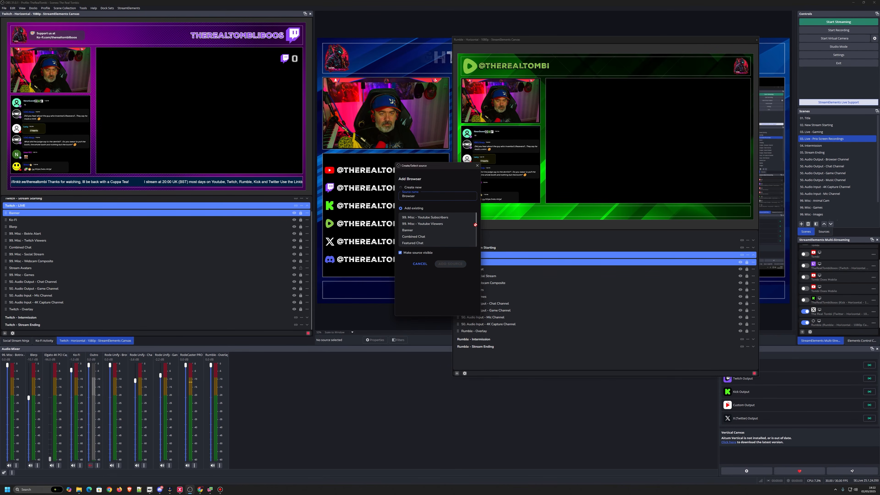
{"action": "left_click_drag", "start_coordinate": [477, 220], "coordinate": [476, 235]}
{"action": "left_click", "coordinate": [447, 234]}
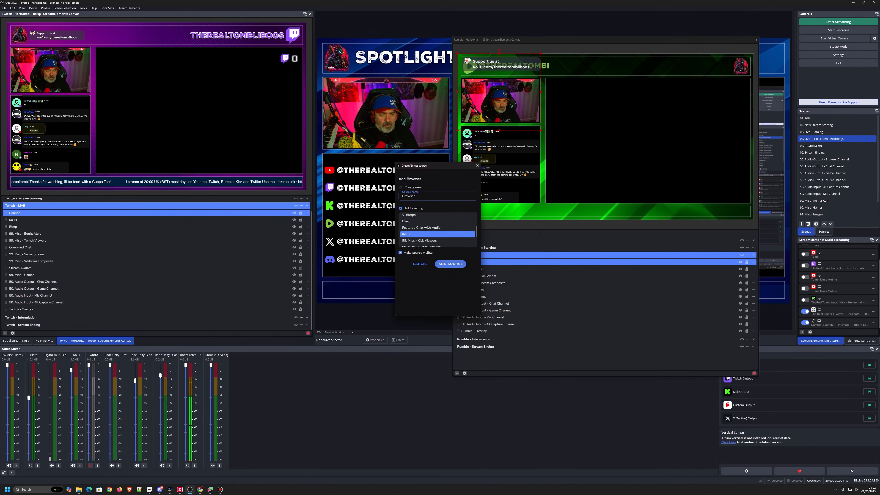
{"action": "left_click", "coordinate": [450, 264]}
{"action": "left_click_drag", "start_coordinate": [501, 76], "coordinate": [688, 80]}
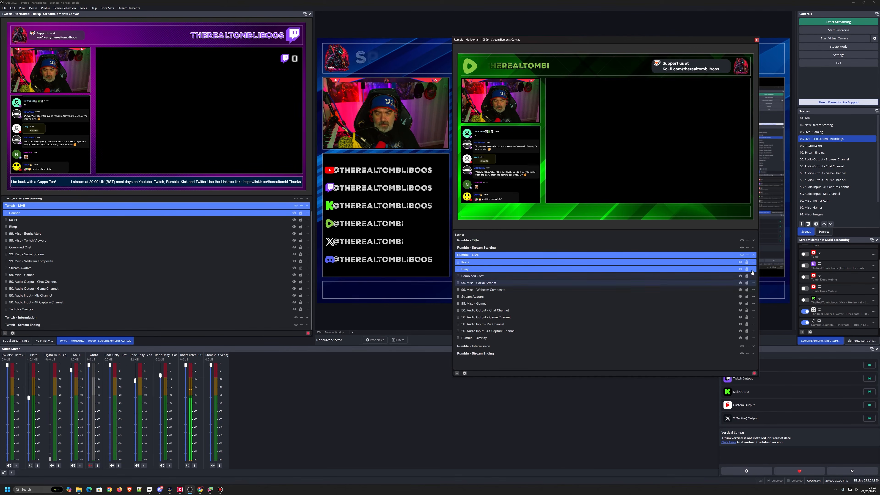
Add the existing Banner browser source to Rumble - LIVE.
{"action": "left_click", "coordinate": [748, 255]}
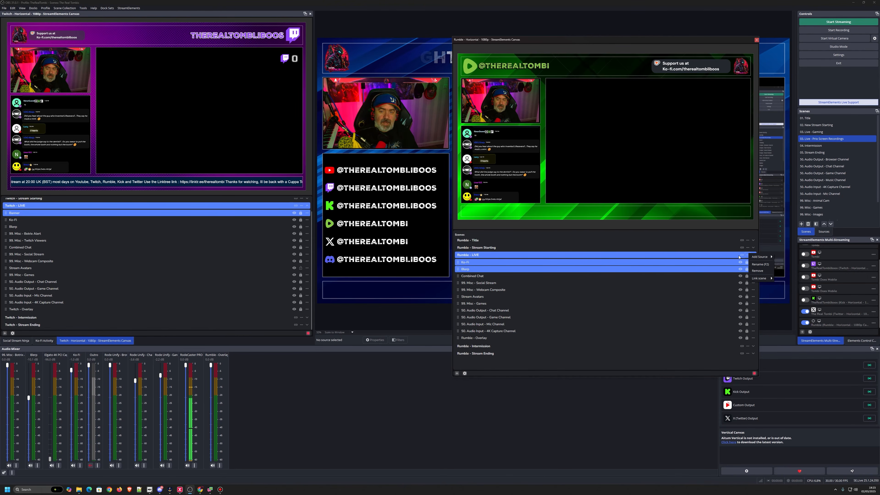
{"action": "left_click", "coordinate": [683, 225]}
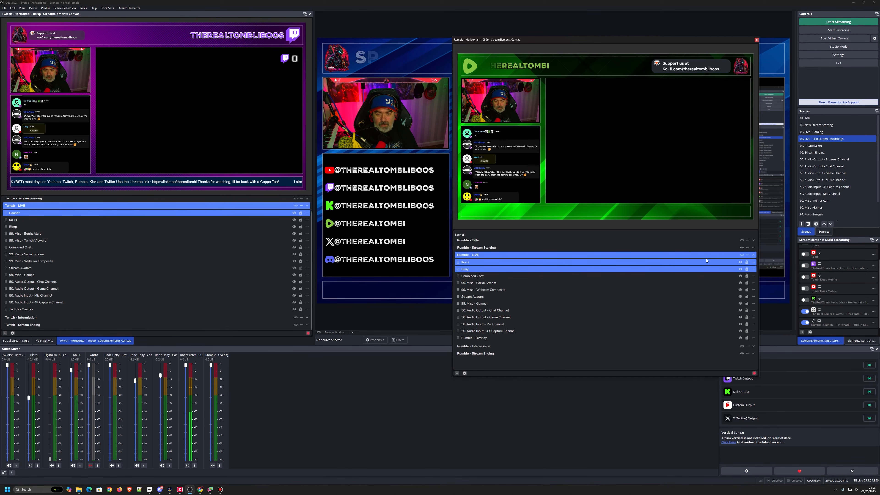
{"action": "left_click", "coordinate": [748, 256]}
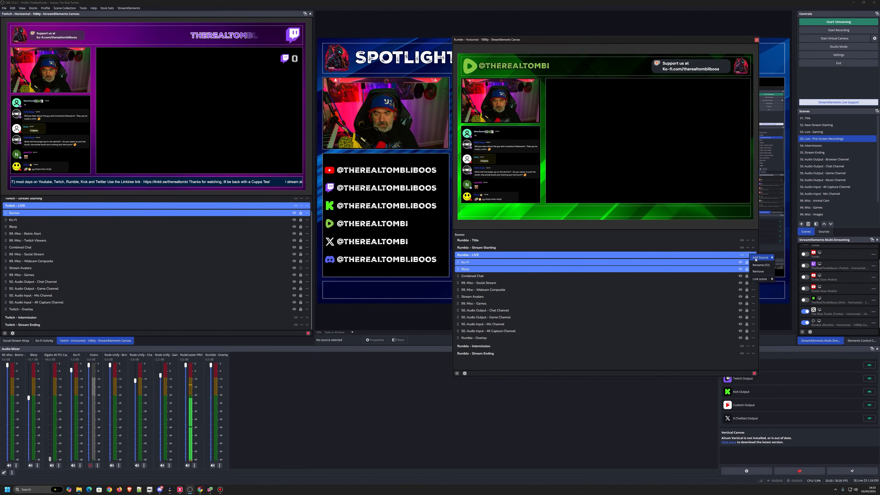
{"action": "mouse_move", "coordinate": [756, 258]}
{"action": "left_click", "coordinate": [787, 271]}
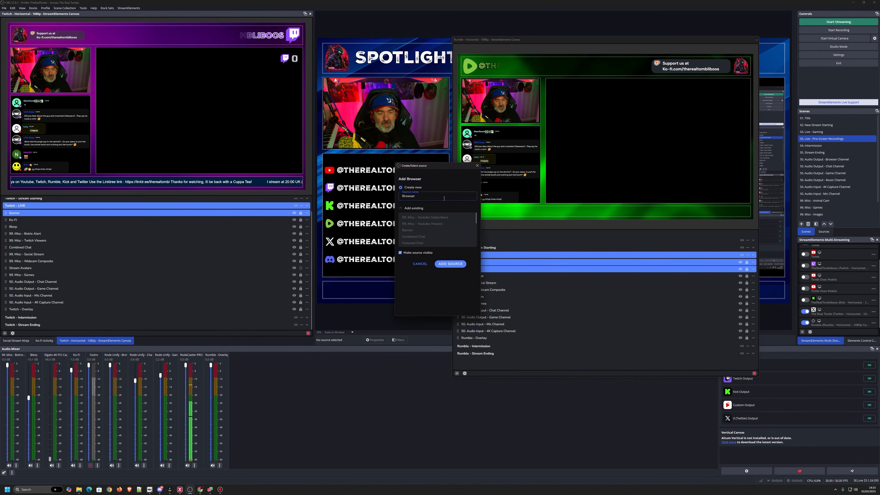
{"action": "left_click", "coordinate": [402, 208]}
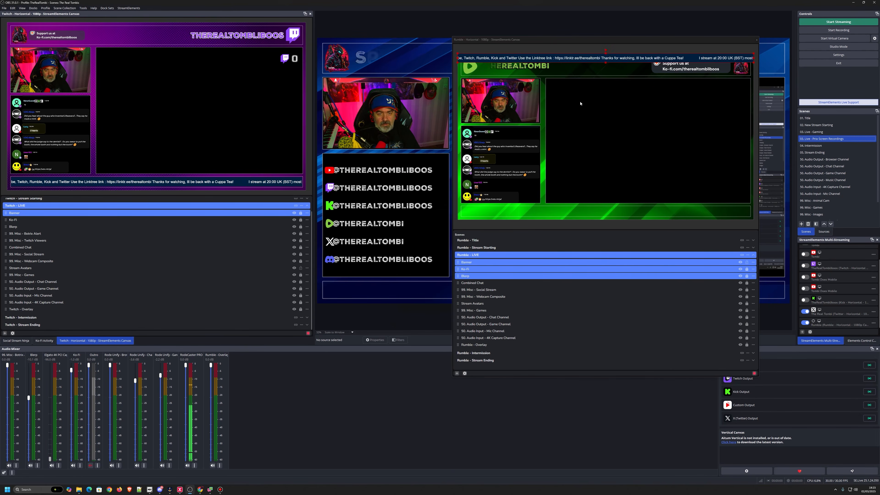
Enlarge the Rumble canvas window, fit the Banner source into the overlay's lower strip and lock it.
{"action": "left_click_drag", "start_coordinate": [569, 59], "coordinate": [564, 209]}
{"action": "left_click_drag", "start_coordinate": [426, 164], "coordinate": [844, 452]}
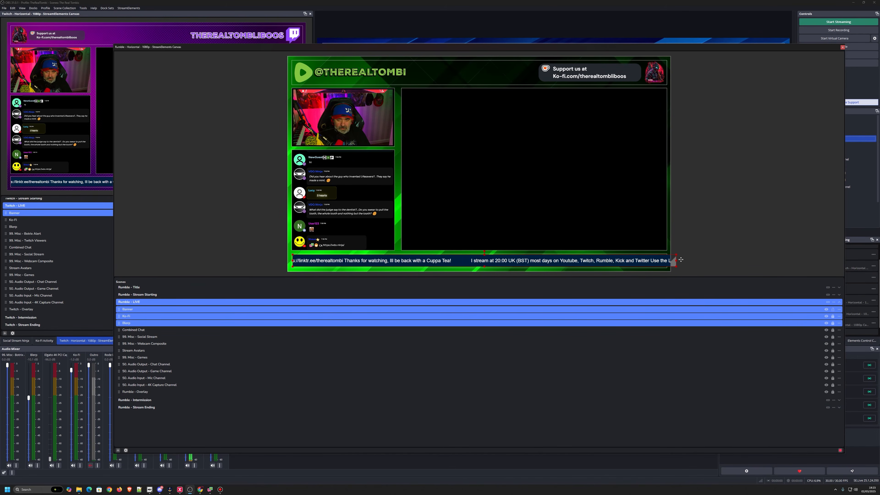
{"action": "left_click_drag", "start_coordinate": [678, 262], "coordinate": [674, 260]}
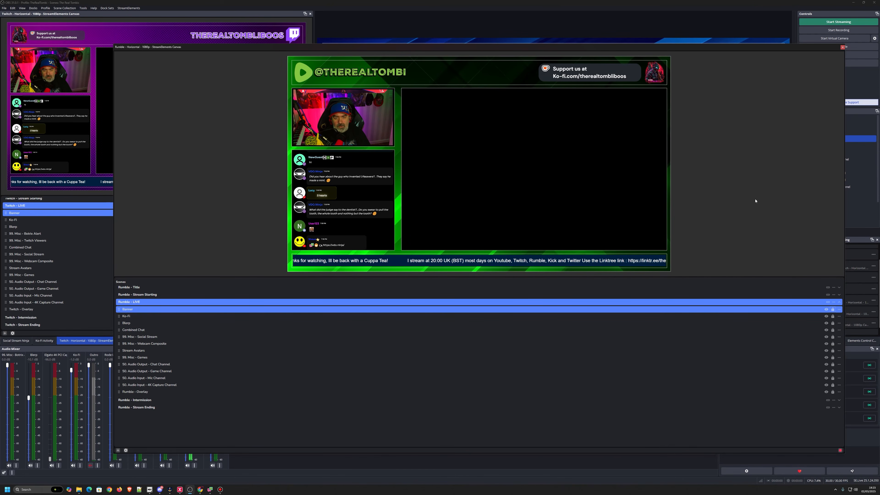
{"action": "left_click_drag", "start_coordinate": [575, 49], "coordinate": [559, 194]}
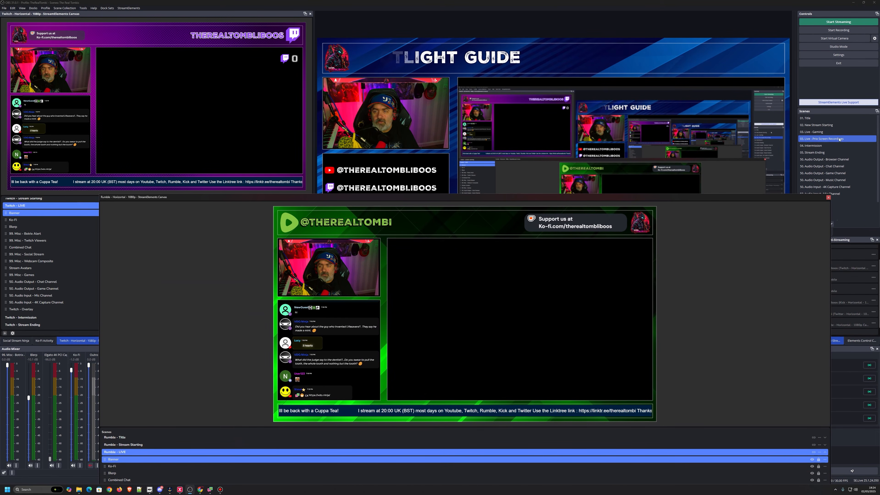
Switch the main scene through Title, New Stream Starting and Live - Gaming to check the scene linking on the Twitch and Rumble canvases.
{"action": "left_click", "coordinate": [808, 118]}
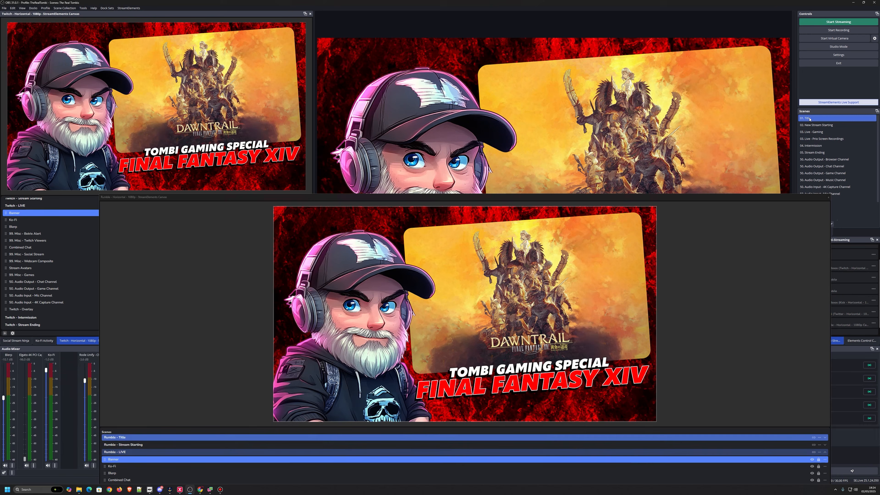
{"action": "left_click", "coordinate": [828, 125]}
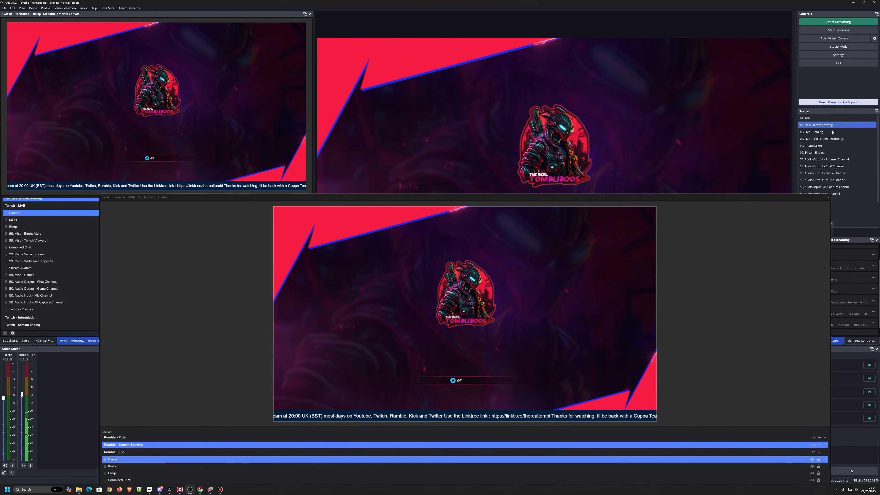
{"action": "left_click_drag", "start_coordinate": [740, 198], "coordinate": [709, 184]}
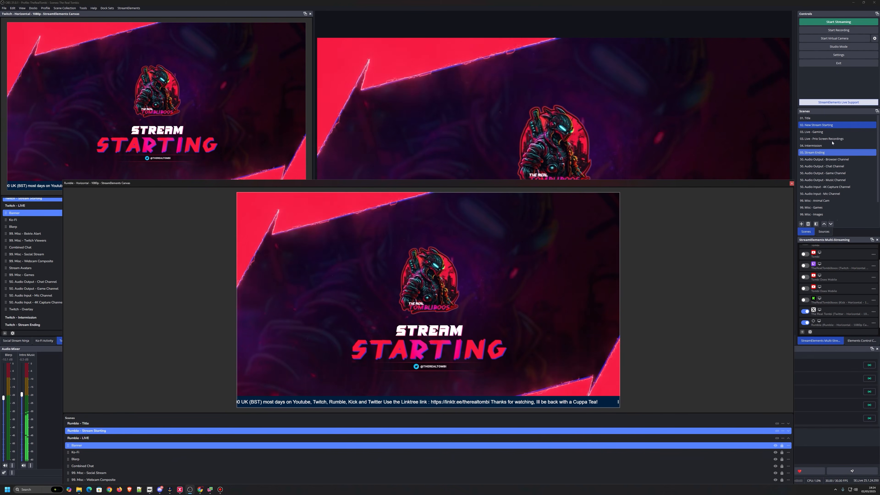
{"action": "left_click", "coordinate": [819, 132]}
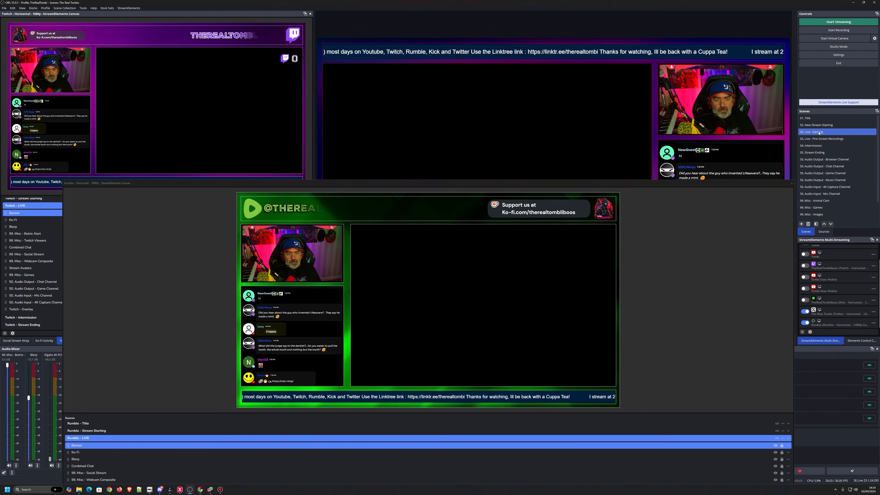
Collapse the source list of Rumble - LIVE, and close both the Rumble and Twitch canvas windows.
{"action": "left_click_drag", "start_coordinate": [700, 183], "coordinate": [702, 165]}
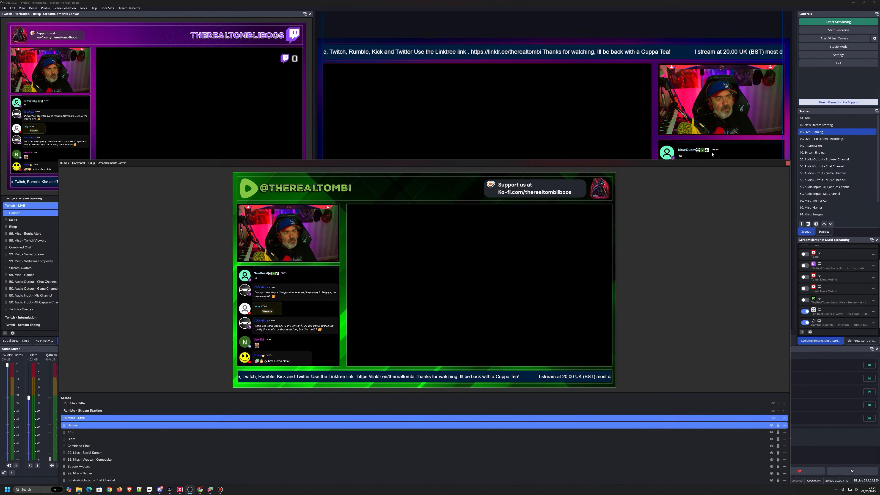
{"action": "left_click_drag", "start_coordinate": [778, 165], "coordinate": [775, 46]}
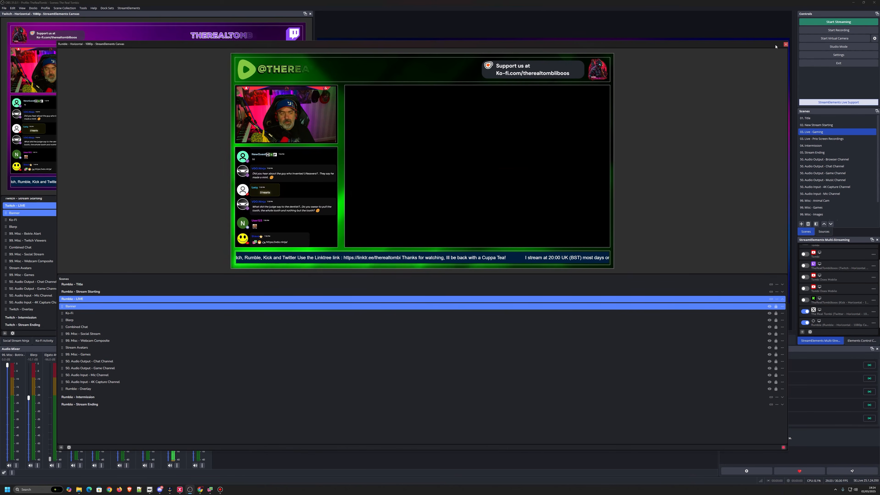
{"action": "left_click", "coordinate": [783, 299]}
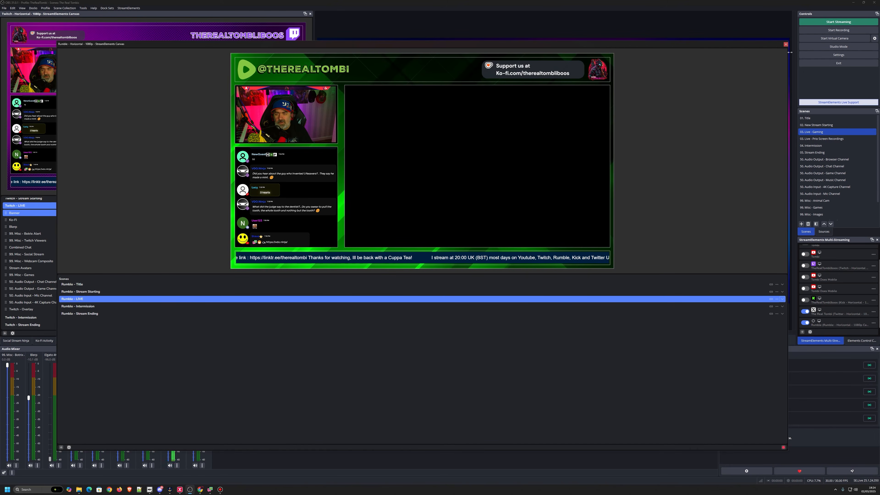
{"action": "left_click", "coordinate": [786, 45]}
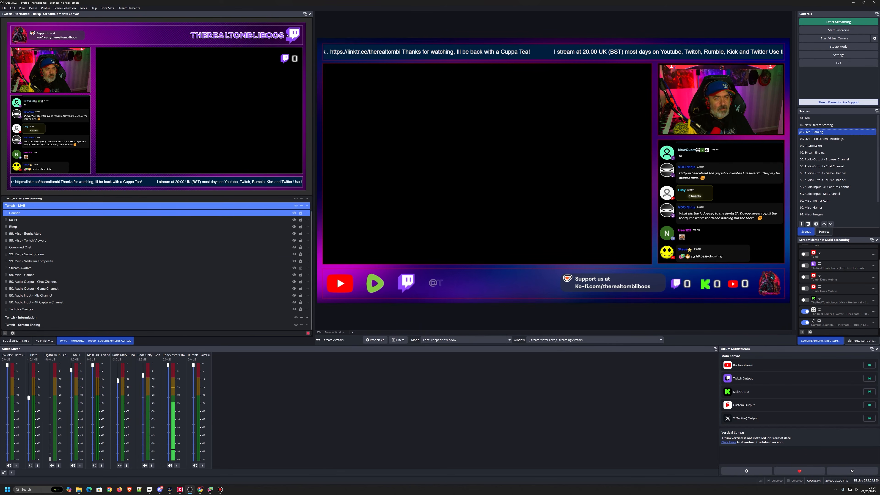
{"action": "left_click", "coordinate": [310, 14]}
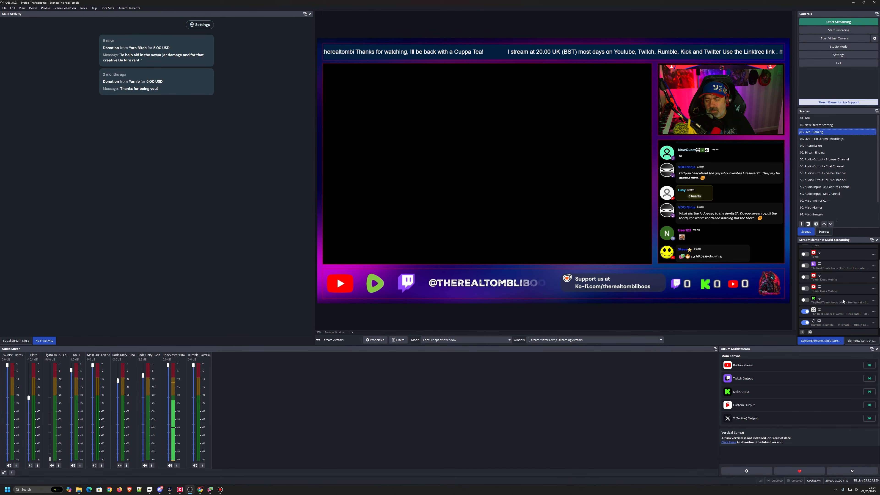
Open the multi-streaming settings from the Rumble output and show the canvas settings for Rumble - Horizontal - 1080p.
{"action": "left_click", "coordinate": [874, 323]}
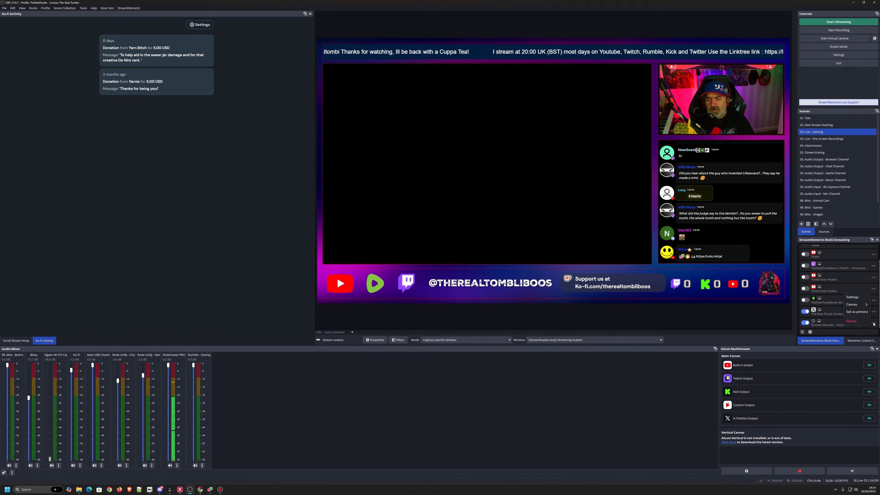
{"action": "left_click", "coordinate": [853, 297]}
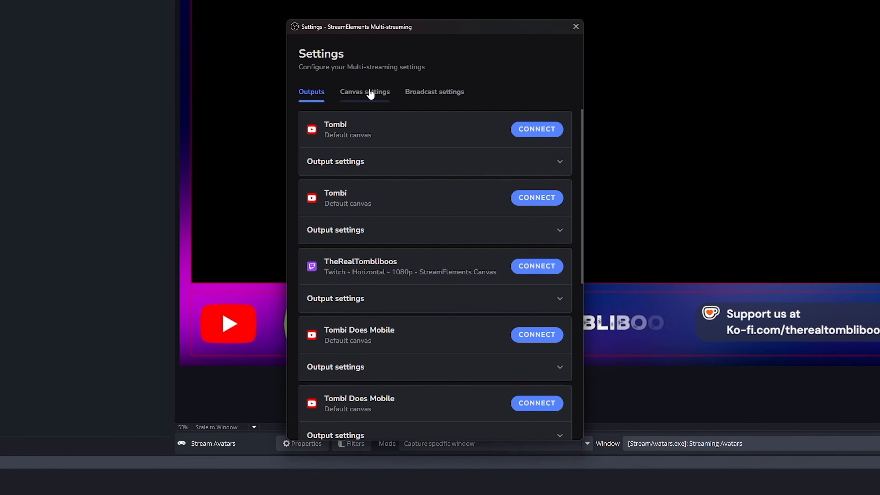
{"action": "left_click", "coordinate": [370, 99]}
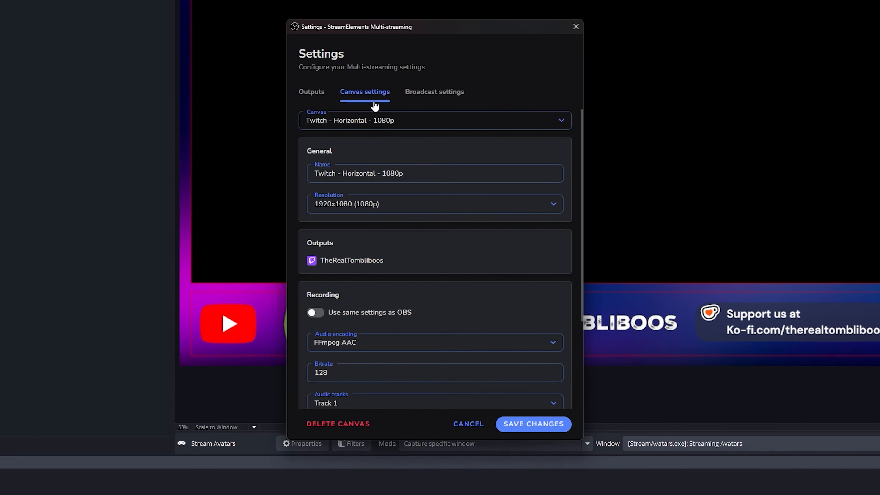
{"action": "left_click", "coordinate": [566, 119]}
{"action": "left_click", "coordinate": [381, 177]}
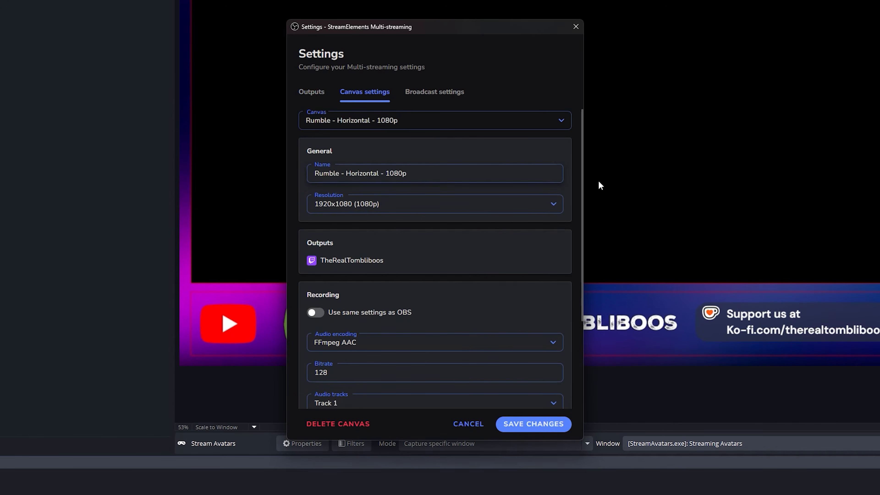
Set the Rumble canvas's video encoding to NVIDIA NVENC H.264 and save the changes.
{"action": "scroll", "coordinate": [572, 166], "scroll_direction": "down", "scroll_amount": 3}
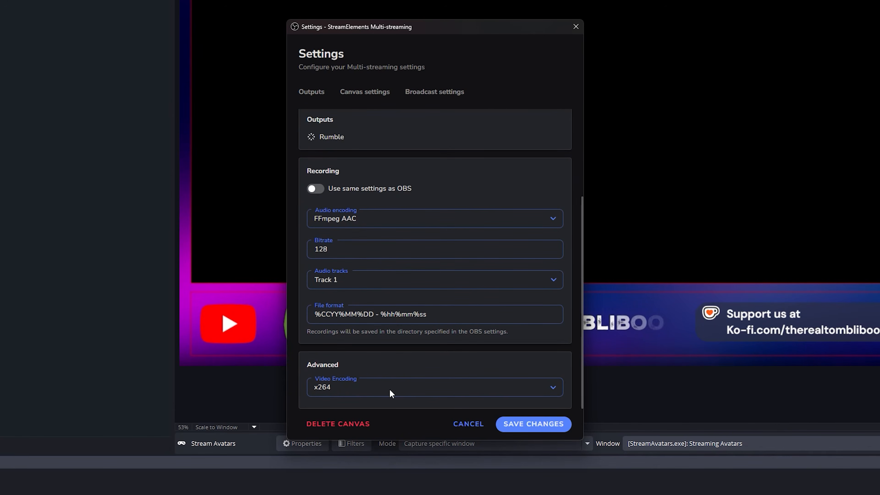
{"action": "left_click", "coordinate": [556, 388]}
{"action": "scroll", "coordinate": [372, 201], "scroll_direction": "up", "scroll_amount": 1}
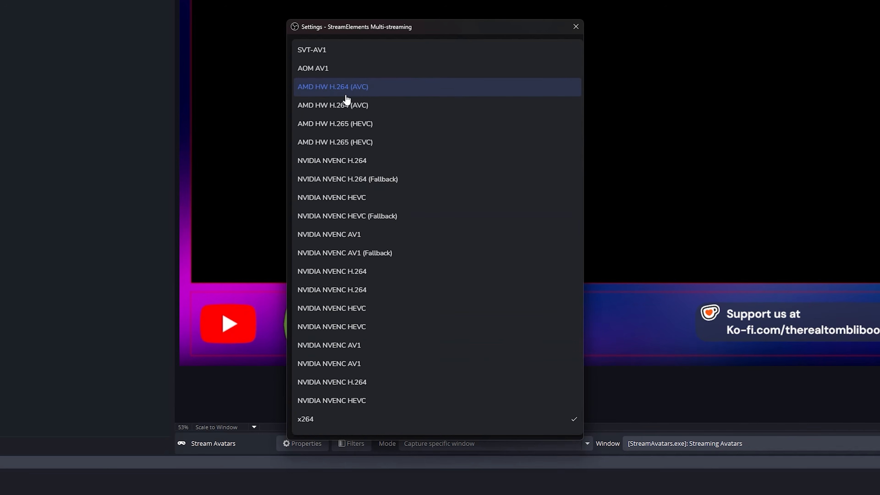
{"action": "left_click", "coordinate": [344, 160]}
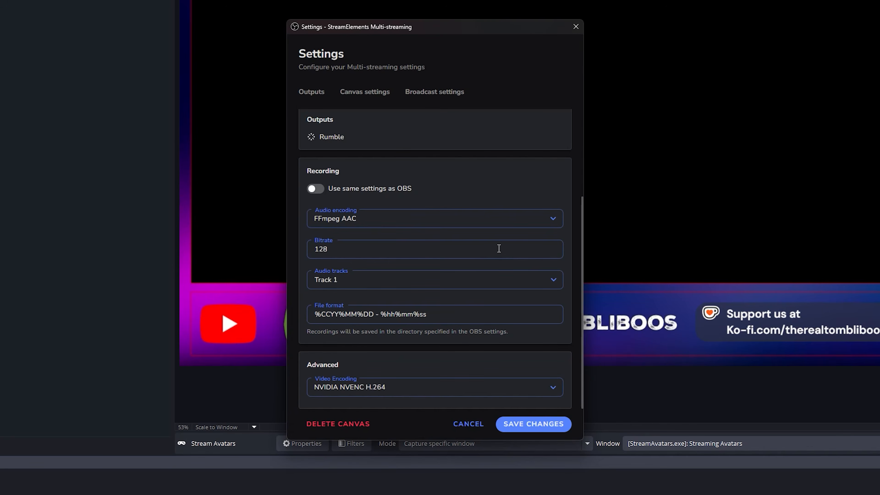
{"action": "left_click", "coordinate": [536, 416]}
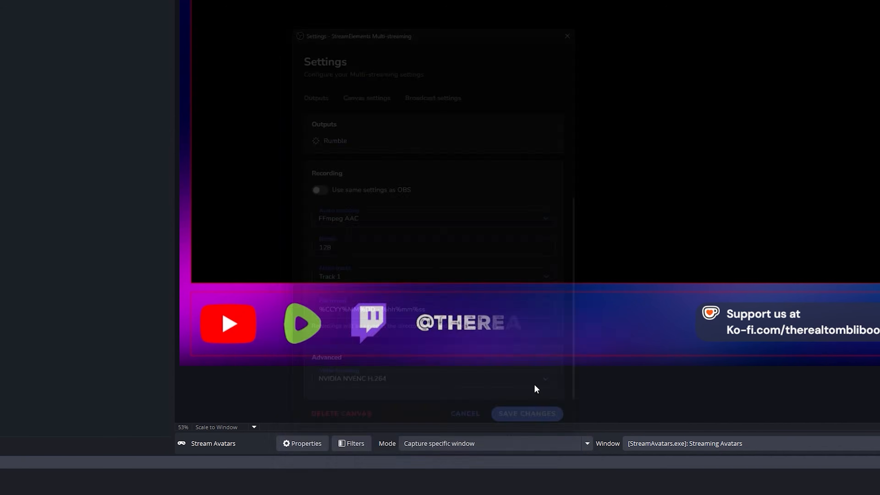